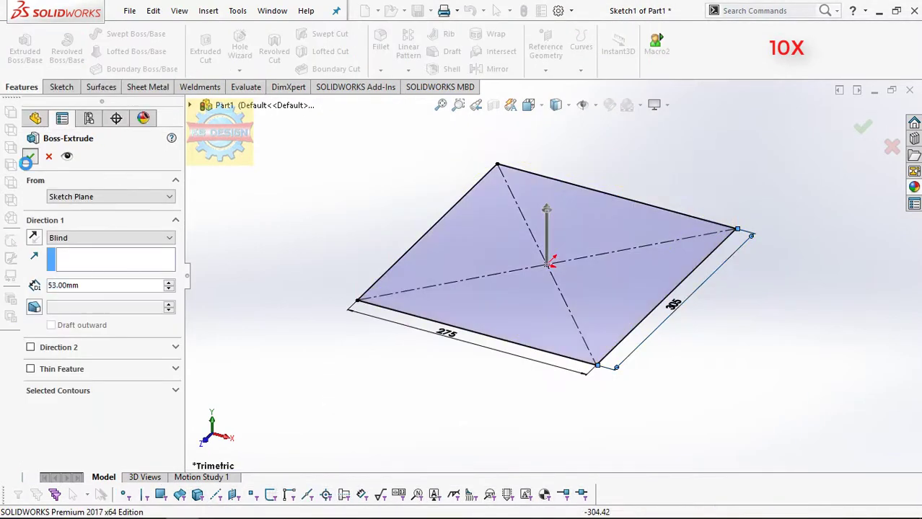
- Extrude the square into a solid block and sketch two slanted lines across its face
click(517, 246)
click(343, 312)
click(369, 240)
click(761, 240)
click(736, 312)
- Cut the slanted regions away through the block to form the wedge profile
click(541, 312)
right_click(137, 216)
click(29, 156)
- Finish the slanted cut and sketch a dimensioned groove profile at the side face's left edge
click(29, 153)
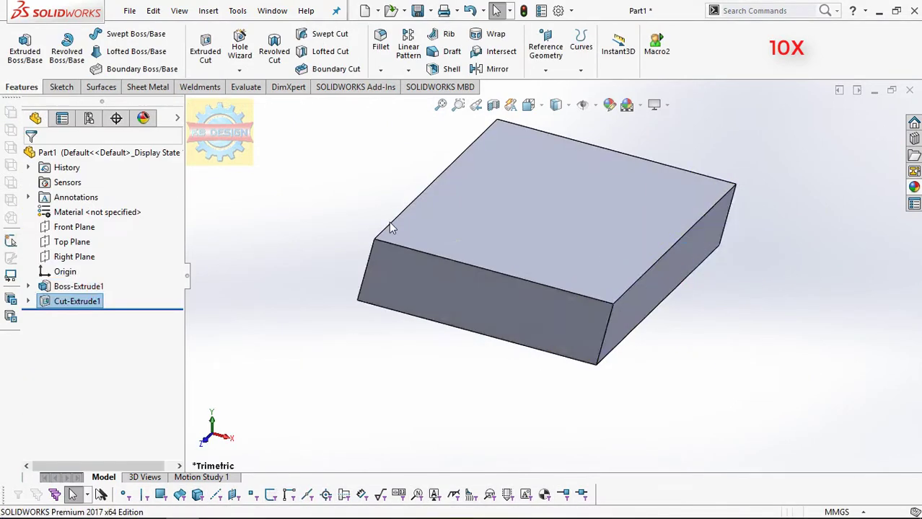
click(483, 303)
click(61, 87)
click(19, 47)
click(375, 266)
click(402, 266)
click(401, 285)
click(361, 285)
click(375, 266)
key(Escape)
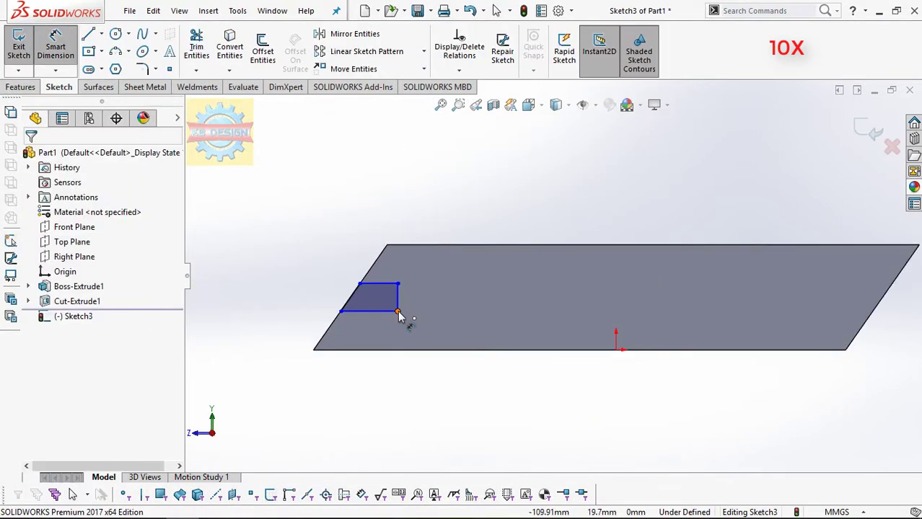
click(55, 47)
click(412, 381)
key(Return)
- Add a matching right-edge groove profile with a 22.50 height and cut both grooves through all
click(87, 34)
click(791, 320)
key(Escape)
click(55, 47)
click(837, 318)
click(895, 289)
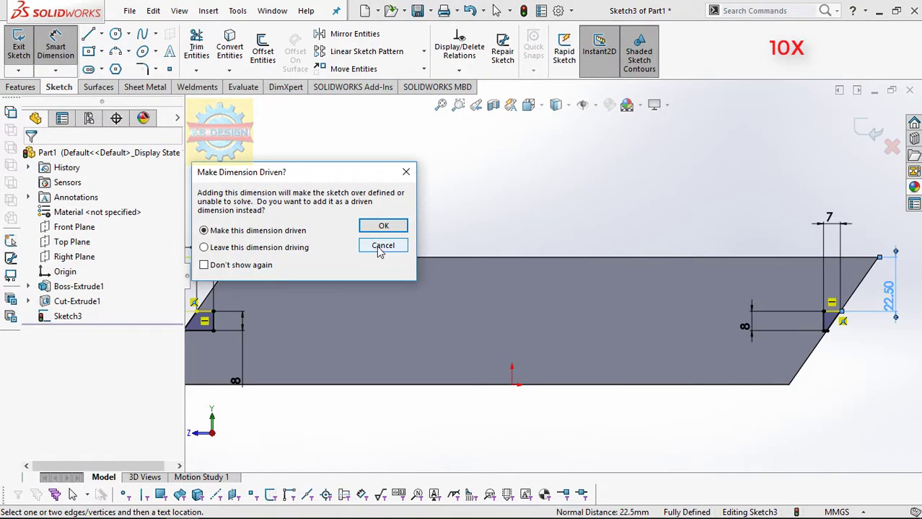
click(383, 246)
click(880, 257)
click(20, 87)
click(205, 47)
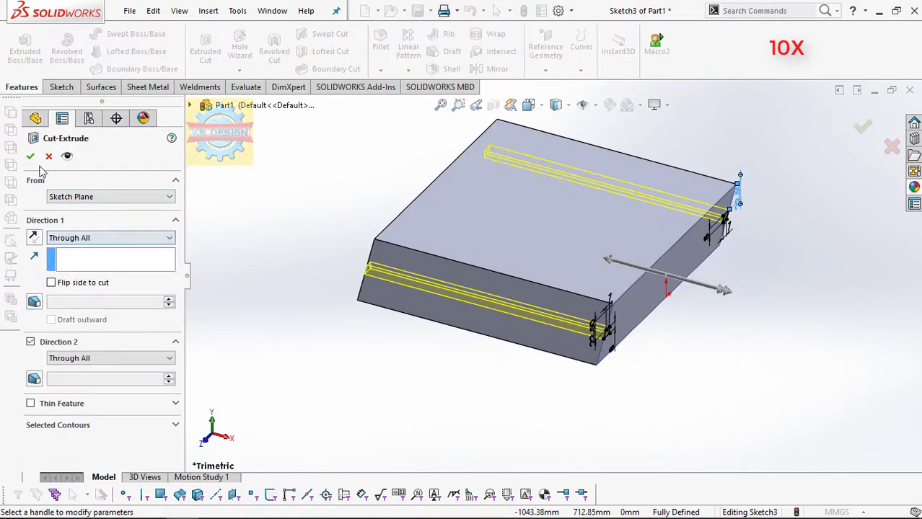
click(29, 156)
- Sketch a thin rectangle on the Front Plane and cut it through the body
click(83, 228)
click(19, 46)
click(88, 51)
click(349, 276)
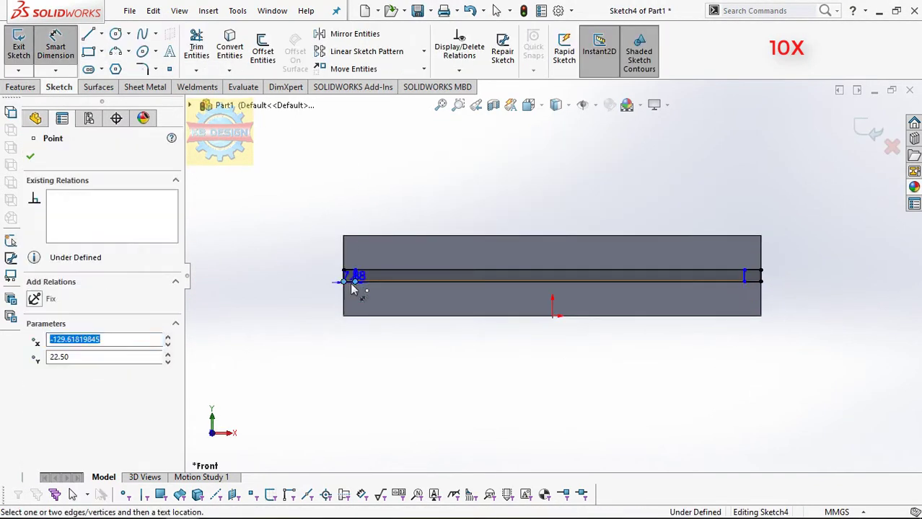
click(799, 325)
key(Return)
click(22, 87)
click(205, 46)
click(29, 156)
- Cut a 1 mm wide divider slot sketched on the top face
click(588, 234)
click(650, 189)
click(477, 114)
click(512, 396)
click(440, 178)
text(1)
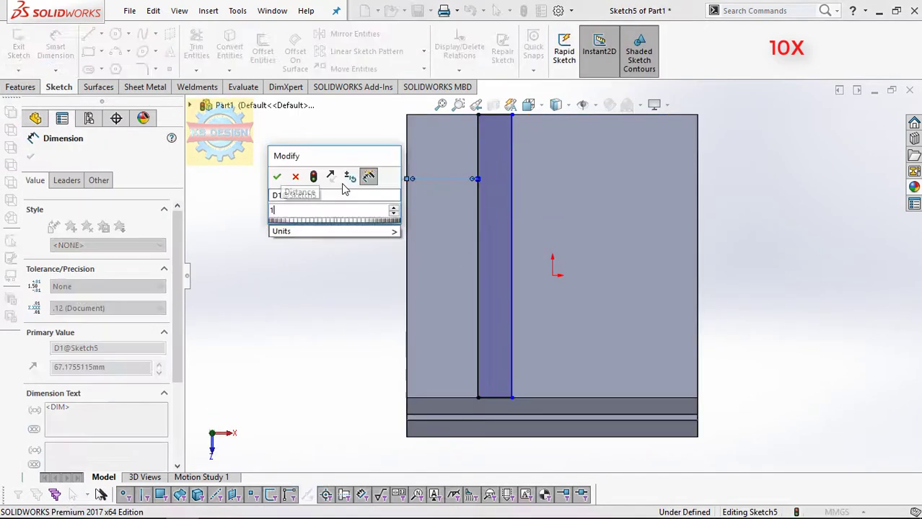
key(Return)
scroll(514, 288, down, 5)
key(Escape)
scroll(550, 325, up, 5)
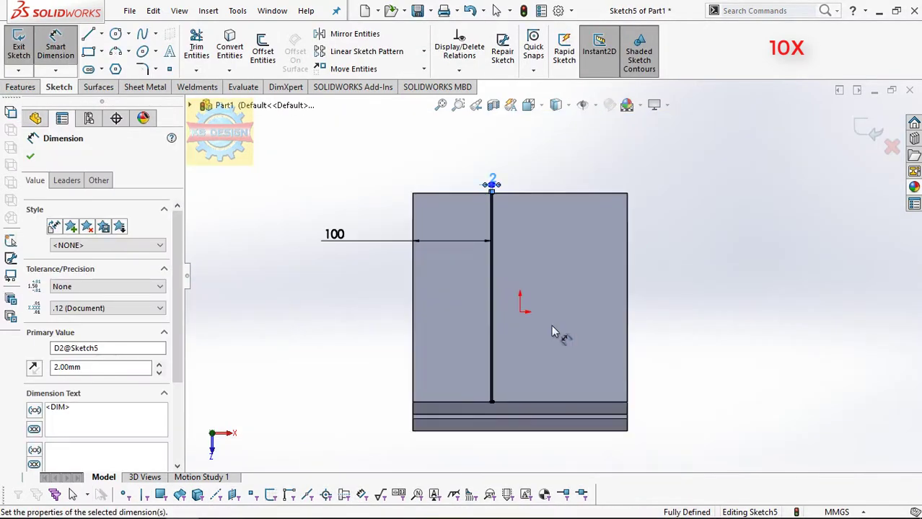
click(22, 86)
click(205, 47)
click(31, 118)
scroll(603, 187, down, 5)
- Create Plane1 offset from the top face
middle_drag(604, 193, 617, 274)
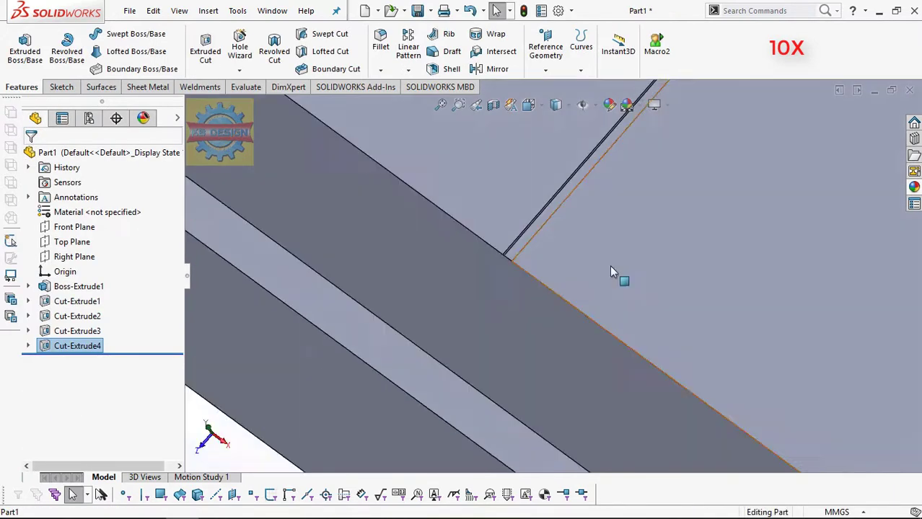
click(616, 237)
click(545, 69)
click(563, 90)
key(Return)
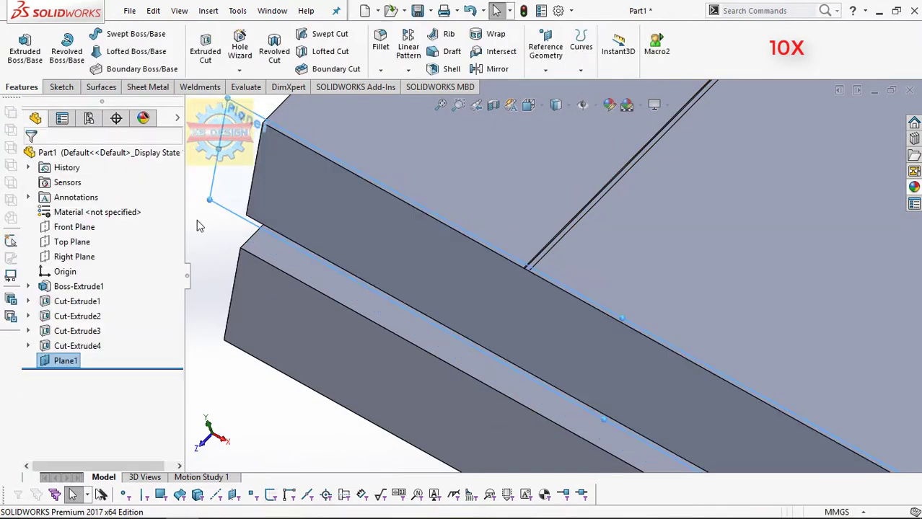
- Sketch a rectangle on Plane1 and extrude it into the raised upper slab
click(61, 86)
click(19, 47)
click(88, 51)
drag(225, 385, 486, 301)
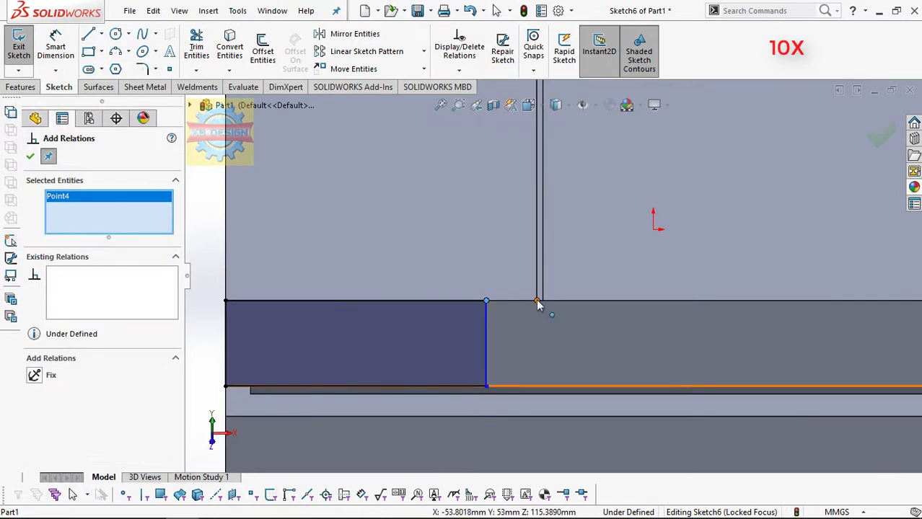
click(20, 87)
click(25, 47)
key(Return)
scroll(616, 251, up, 5)
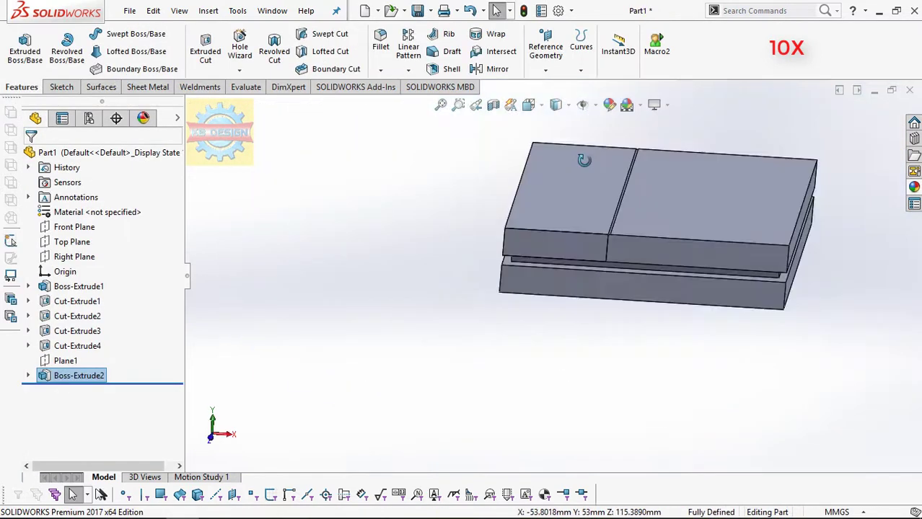
click(545, 50)
- Confirm Plane2 and sketch a 10 mm wide vent rectangle on the upper layer's side
middle_drag(504, 216, 468, 246)
key(Return)
click(61, 86)
click(19, 47)
click(88, 51)
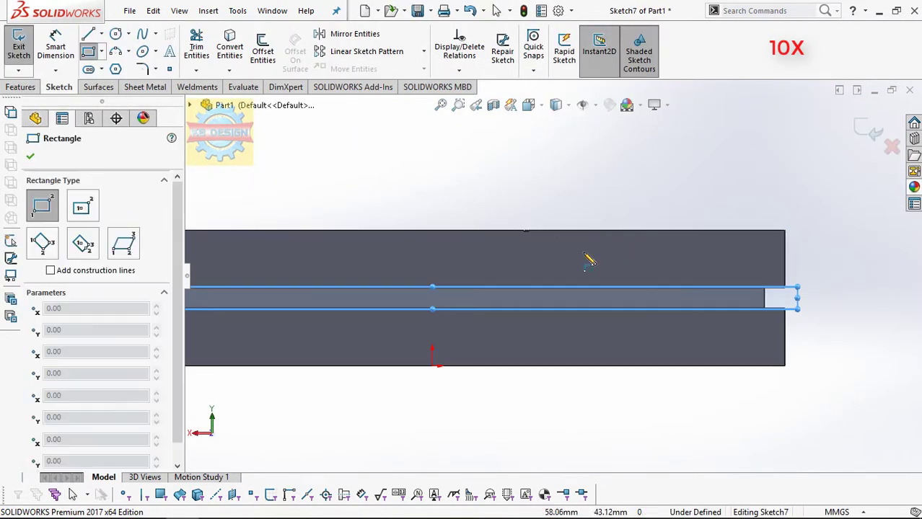
drag(539, 233, 577, 283)
click(56, 47)
click(552, 233)
click(552, 164)
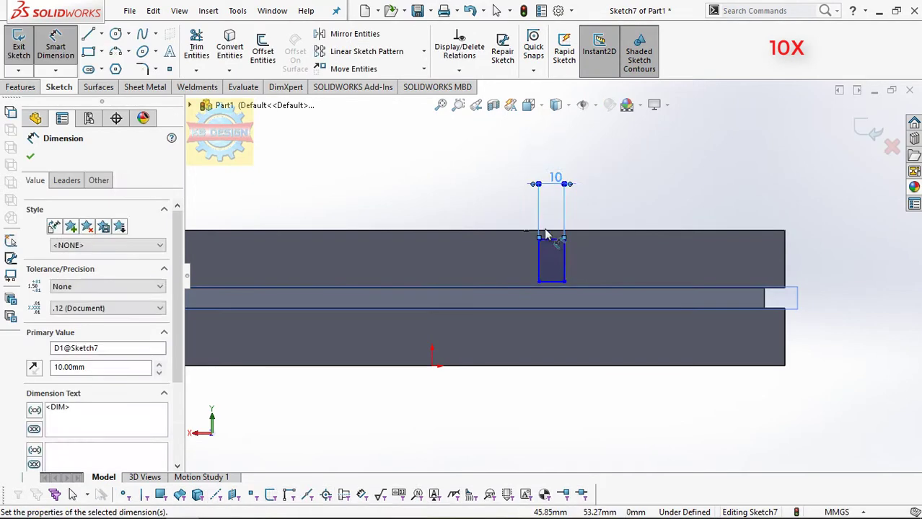
click(549, 294)
right_click(734, 269)
key(Escape)
- Set the vent's 0.50 offset and height, then sketch and dimension a second vent on the lower layer
scroll(544, 240, up, 2)
click(398, 216)
key(Escape)
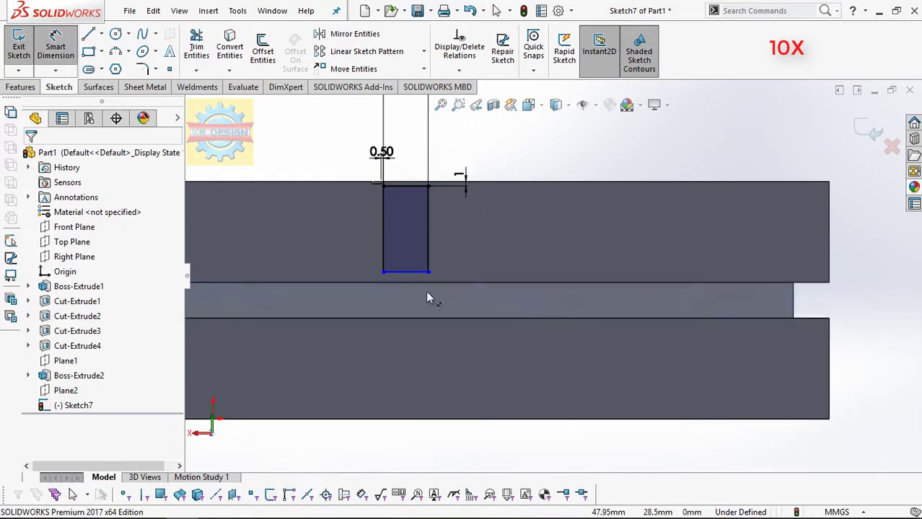
click(469, 277)
drag(383, 323, 428, 415)
click(456, 312)
click(431, 417)
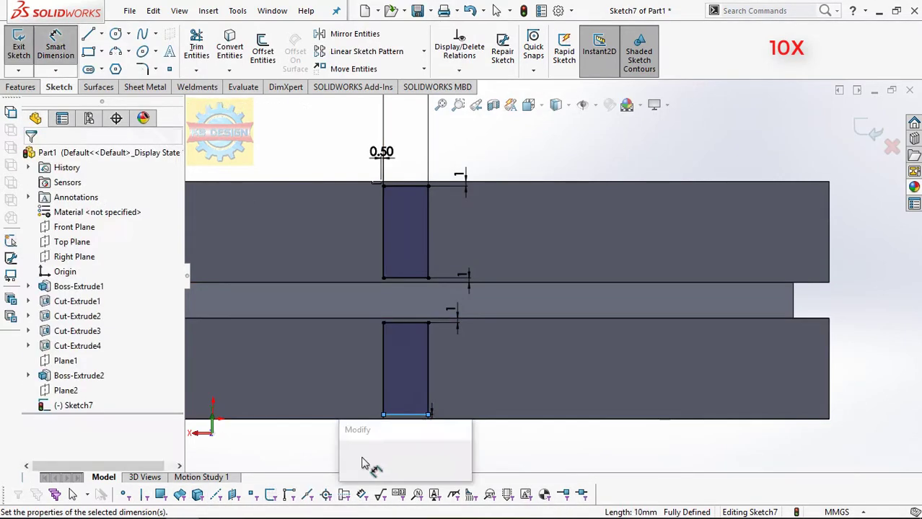
- Cut the first vent 35 mm deep and pattern it into eight vents at 12.5 mm spacing
click(21, 86)
click(205, 51)
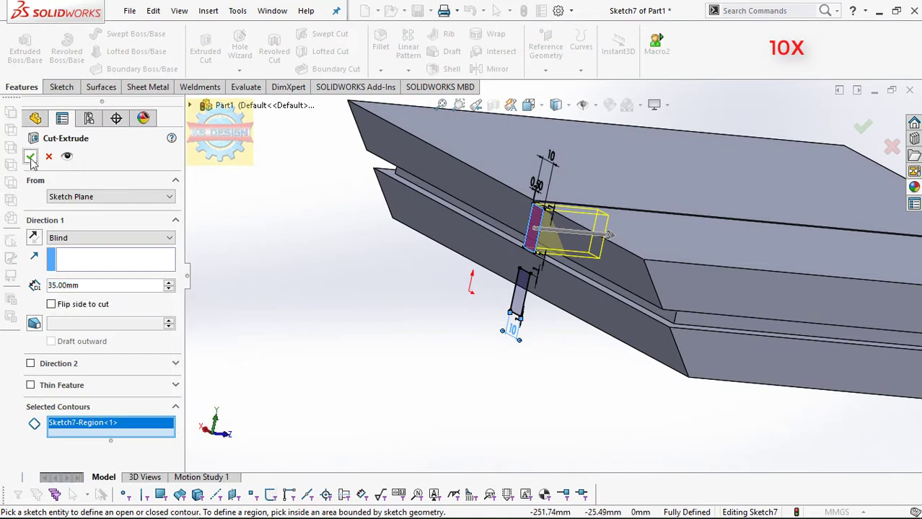
click(30, 157)
click(408, 46)
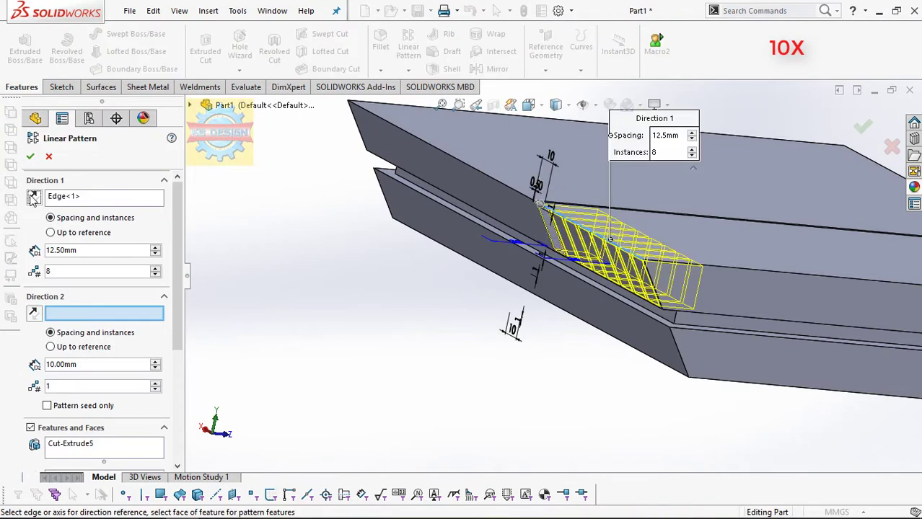
click(30, 156)
- Cut the second vent and pattern it into a second row of eight vents
scroll(713, 261, up, 5)
click(32, 406)
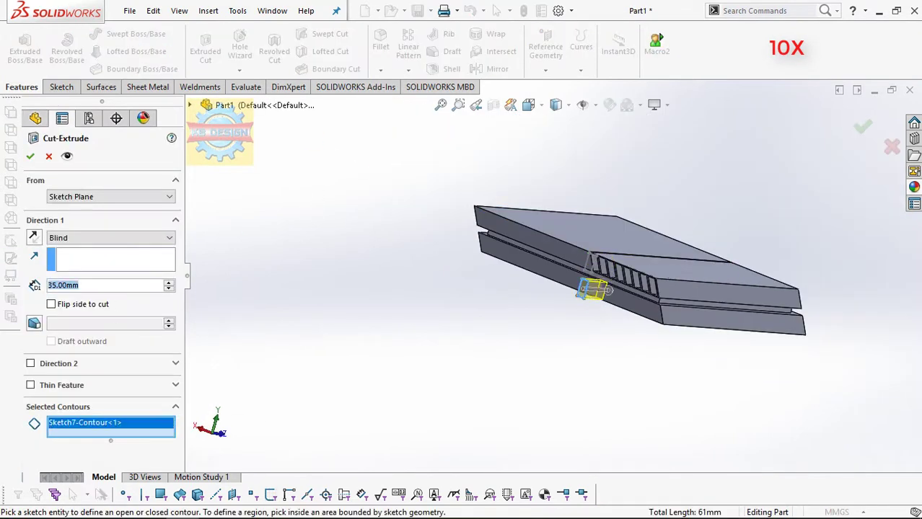
click(30, 156)
click(408, 46)
click(30, 156)
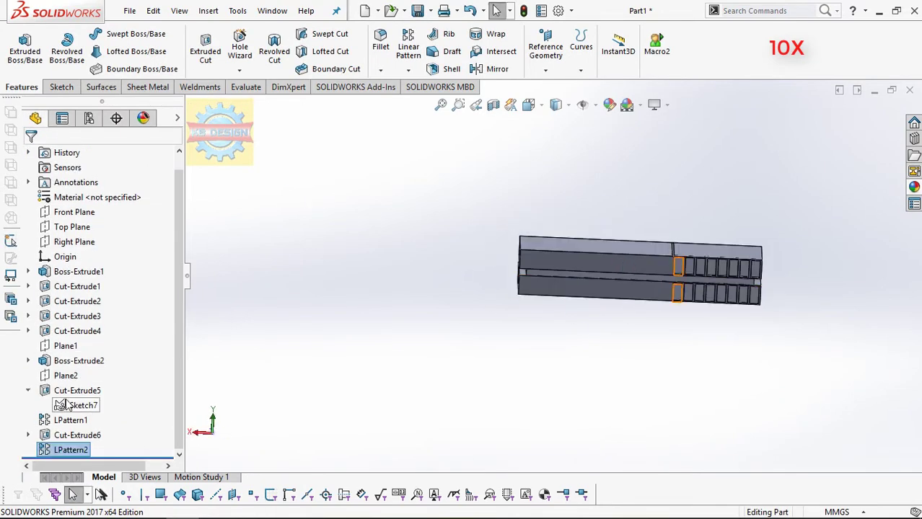
- Sketch a rectangle on Plane2 along the lower layer's side with a 3 mm offset dimension
click(66, 376)
drag(341, 297, 403, 332)
click(56, 47)
click(341, 318)
click(328, 318)
click(328, 371)
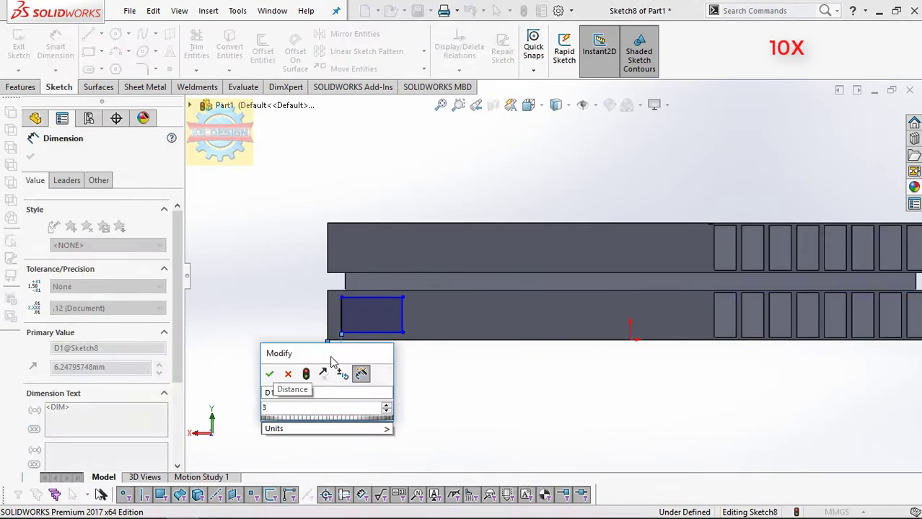
text(3)
key(Return)
click(328, 337)
click(293, 345)
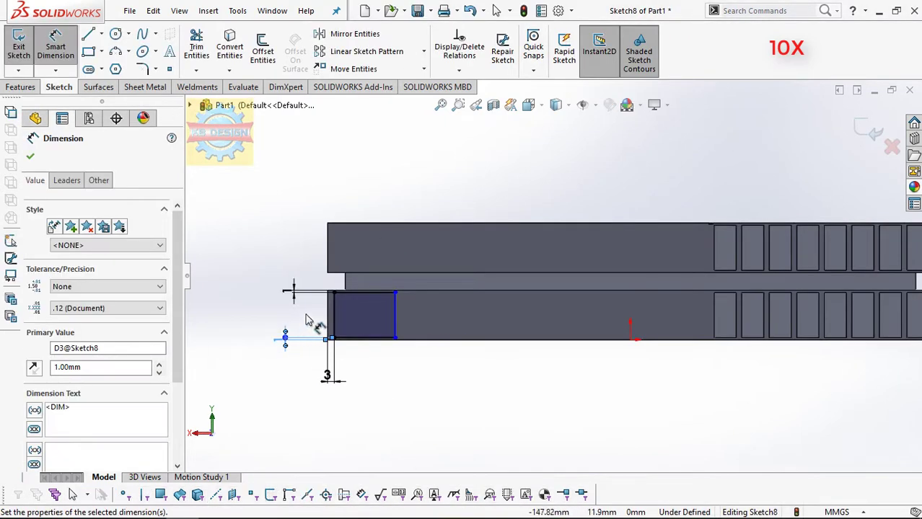
- Cut the rectangle 35 mm deep and pattern it along the side at 17 mm spacing
click(206, 50)
key(Return)
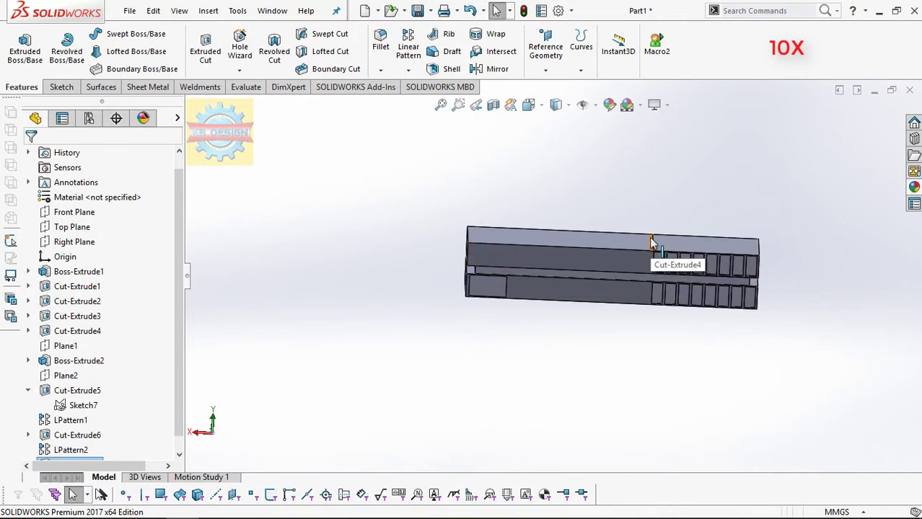
click(408, 47)
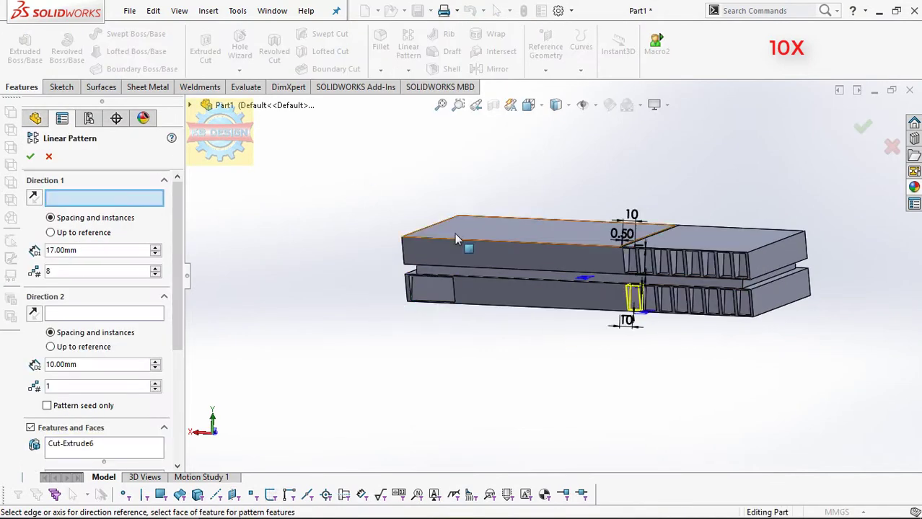
click(29, 156)
- Edit the cut's sketch to add a 3 mm width dimension and rebuild the part
click(77, 450)
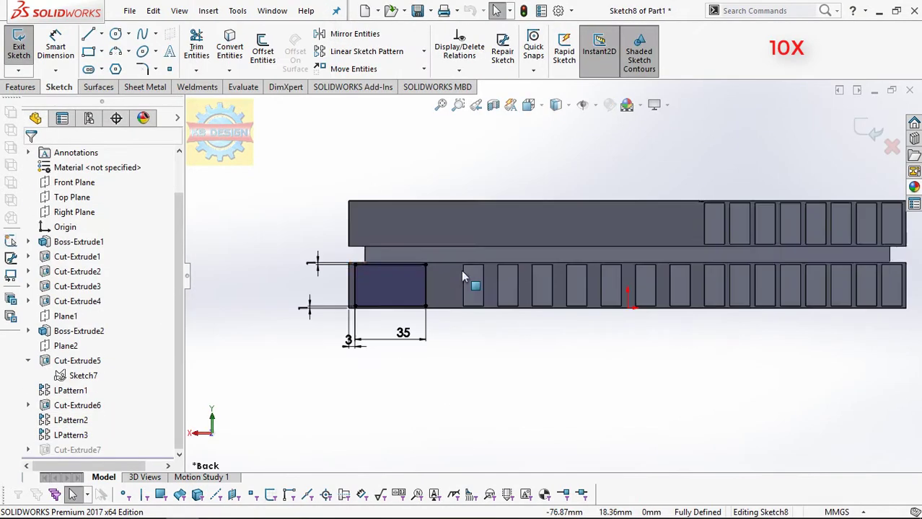
click(56, 47)
click(426, 288)
click(463, 289)
click(453, 344)
text(3)
key(Return)
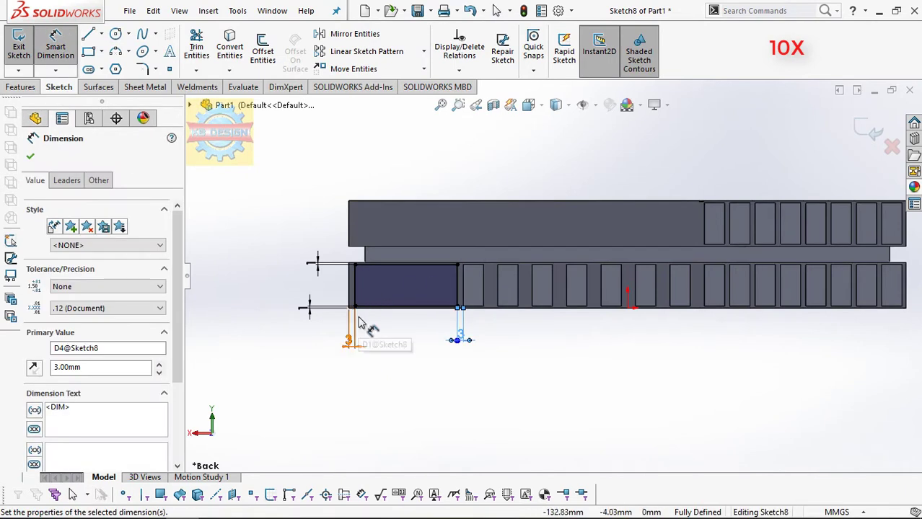
key(ctrl+b)
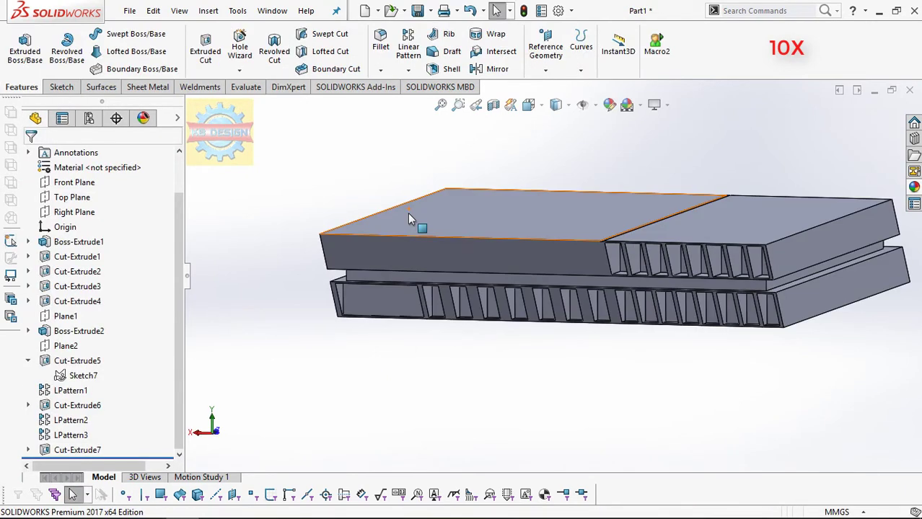
click(129, 408)
key(ctrl+b)
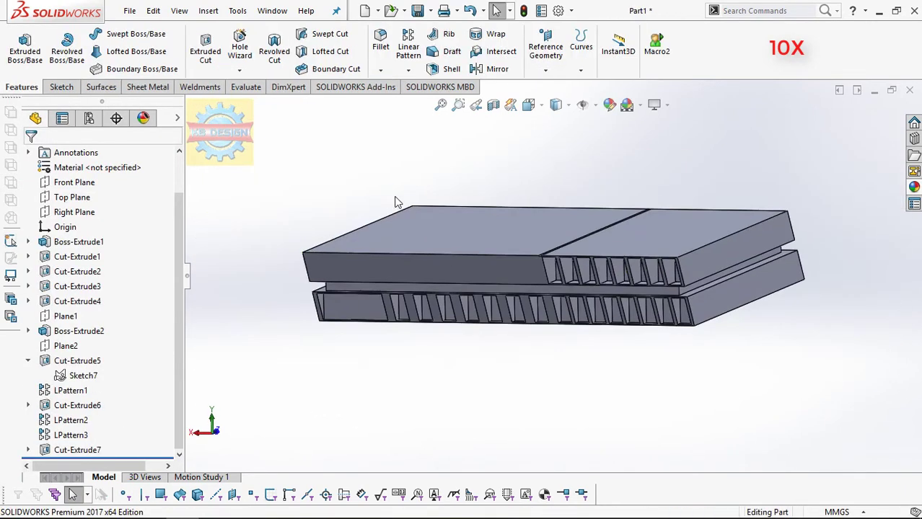
- Sketch on the upper slab's side face, relate its vertices, and cut a thin groove across the top
middle_drag(477, 227, 545, 269)
click(545, 268)
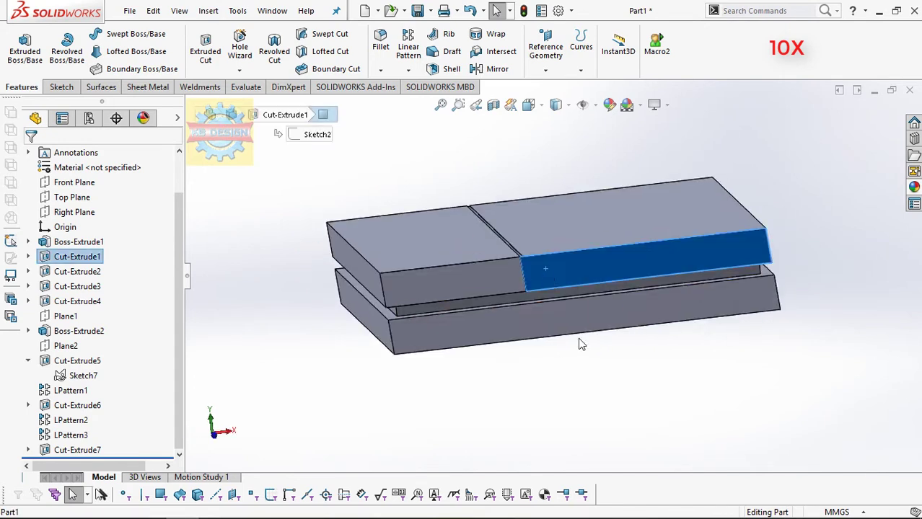
click(568, 322)
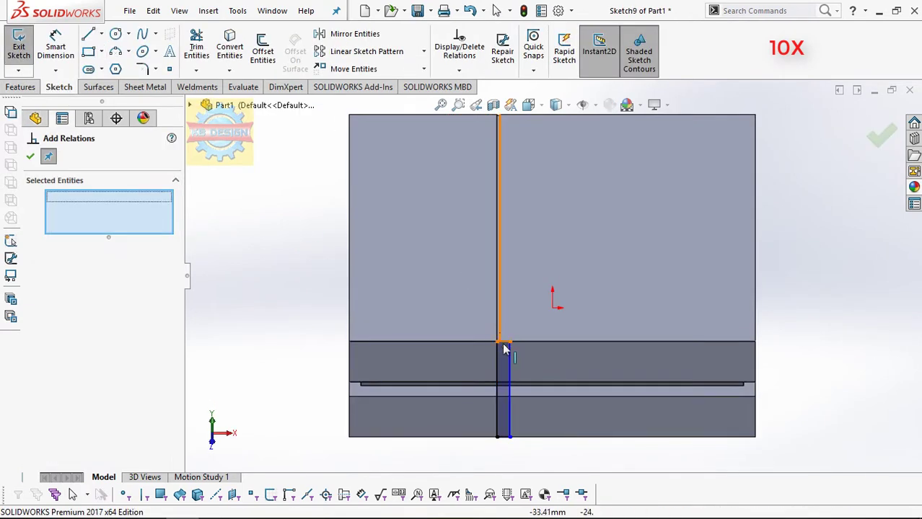
click(507, 142)
click(458, 70)
click(467, 100)
right_click(128, 199)
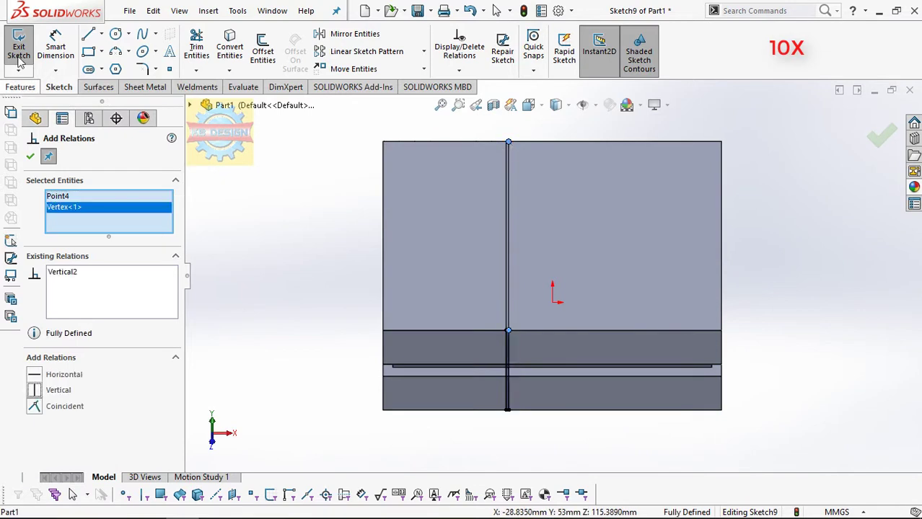
click(19, 51)
key(Return)
- Sketch a rectangle on the slot face and dimension its length to 123 mm
click(531, 295)
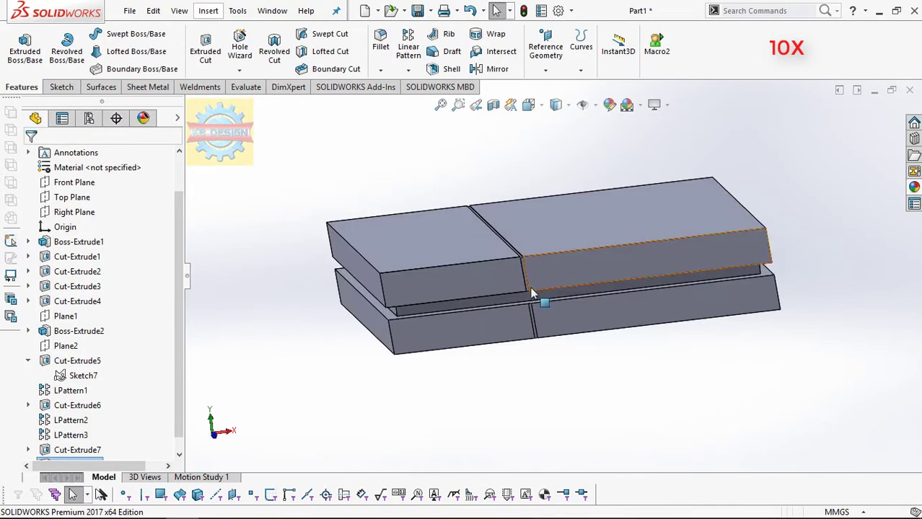
click(857, 295)
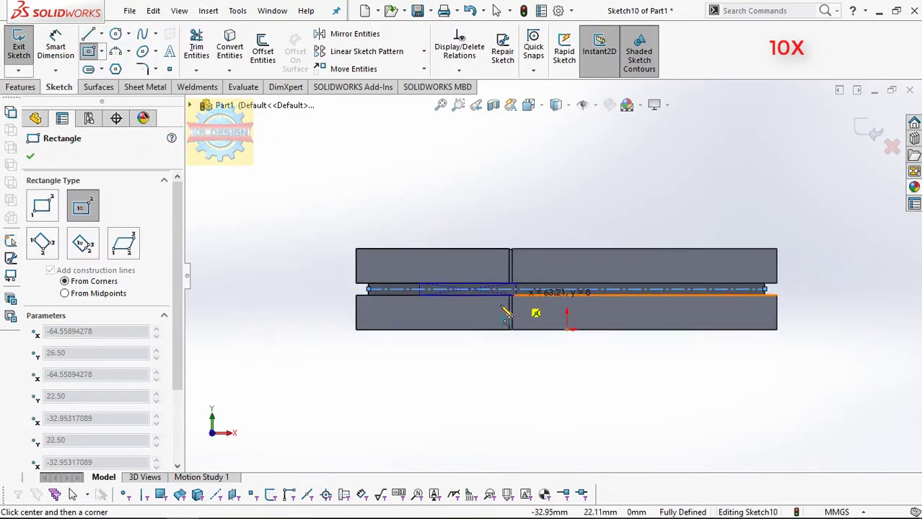
scroll(533, 310, up, 3)
click(649, 276)
click(482, 276)
click(505, 383)
text(123)
key(Return)
click(505, 274)
- Dimension the slot rectangle to 5.20 mm high with a 3.44 mm offset, and finish the sketch
click(505, 282)
click(505, 234)
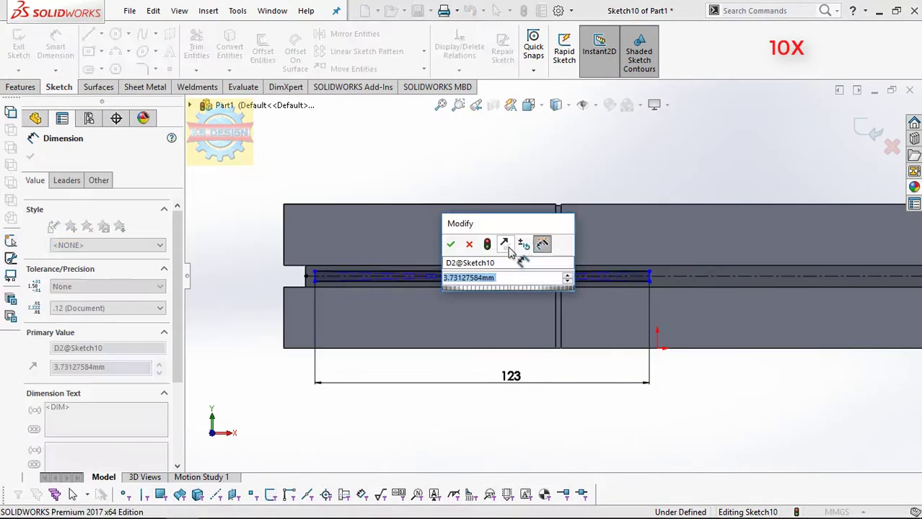
key(Return)
click(142, 69)
click(56, 45)
click(315, 318)
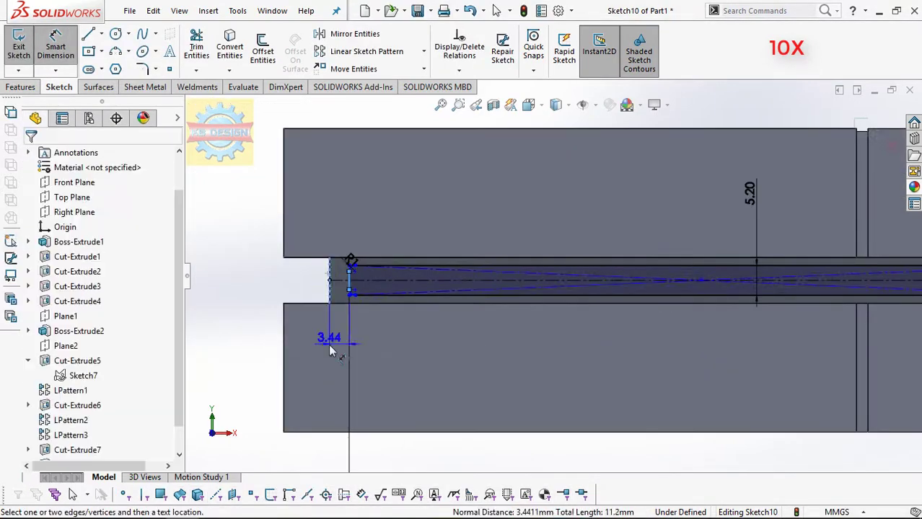
click(329, 339)
- Start a sketch on the console's top face with a long vertical line near the left edge
scroll(462, 288, down, 3)
mouse_move(462, 288)
middle_down()
mouse_move(363, 224)
mouse_move(392, 266)
middle_up()
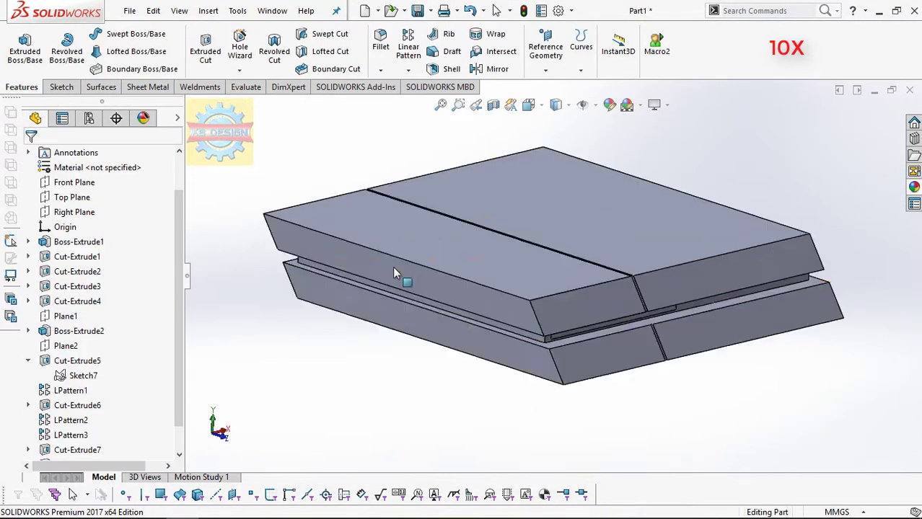
click(392, 266)
click(395, 228)
click(419, 148)
- Complete the vertical line, trim the groove sketch, and view it face-on
click(420, 382)
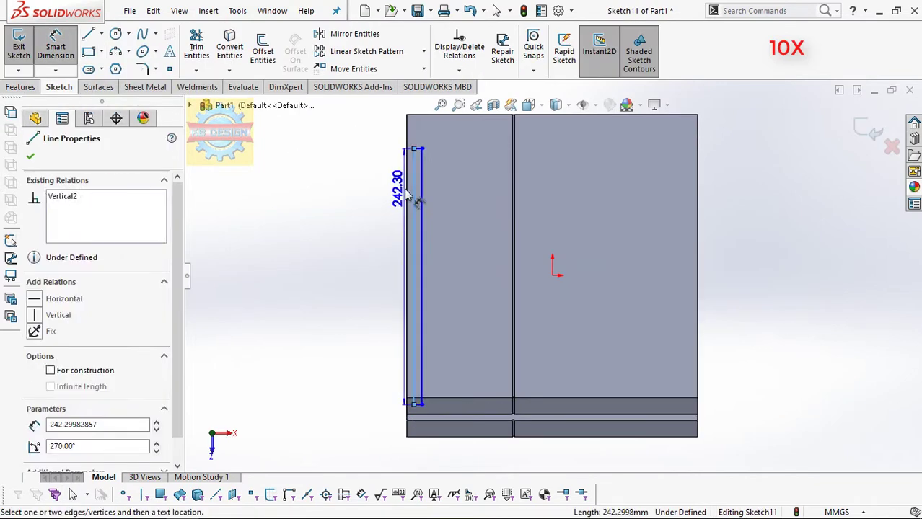
scroll(394, 150, up, 3)
key(t)
scroll(505, 340, down, 2)
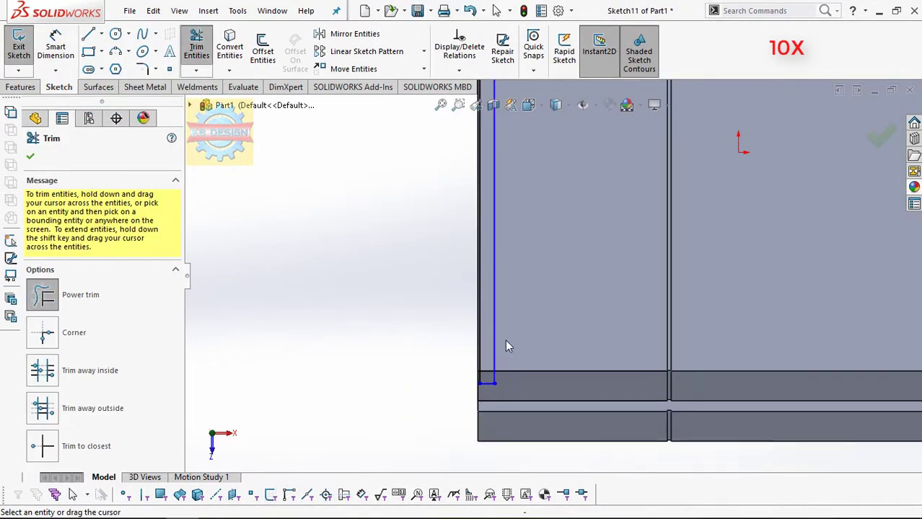
scroll(495, 324, down, 2)
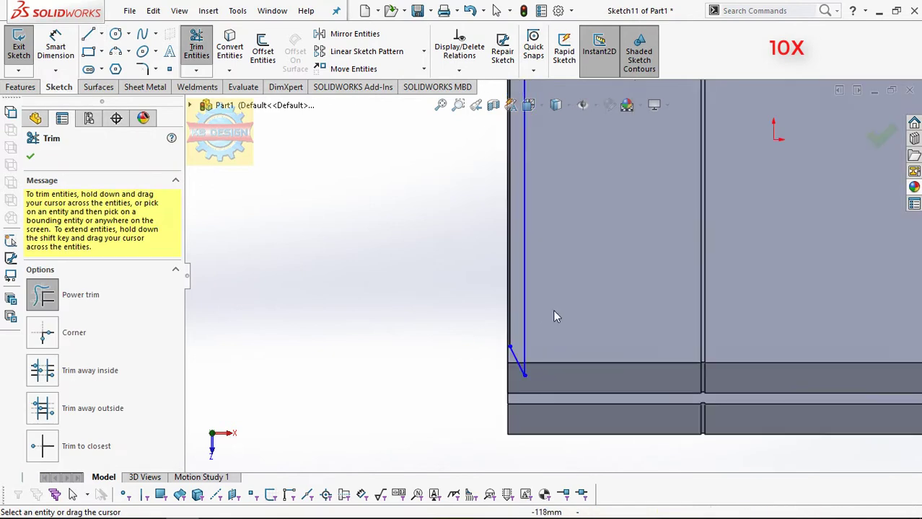
key(space)
click(551, 191)
- Dimension the groove line's 6.50 offset and its 64° angle
click(698, 128)
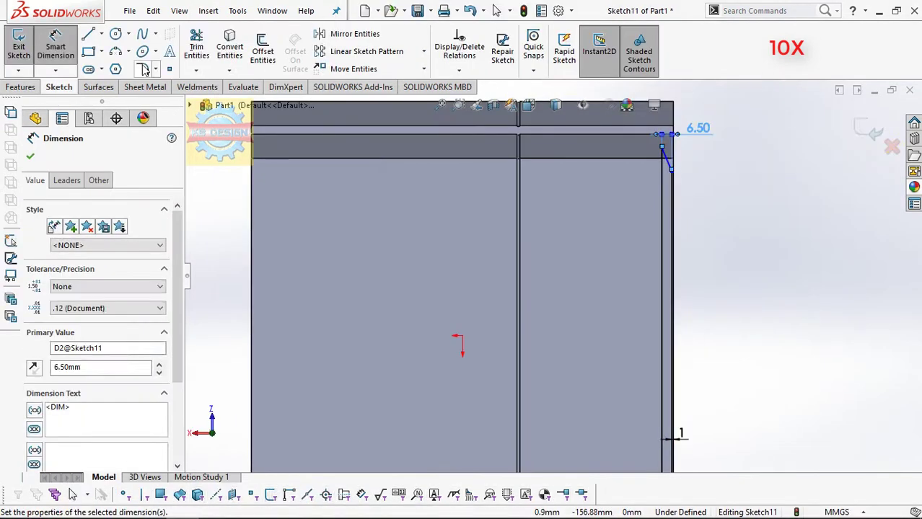
click(671, 206)
click(669, 128)
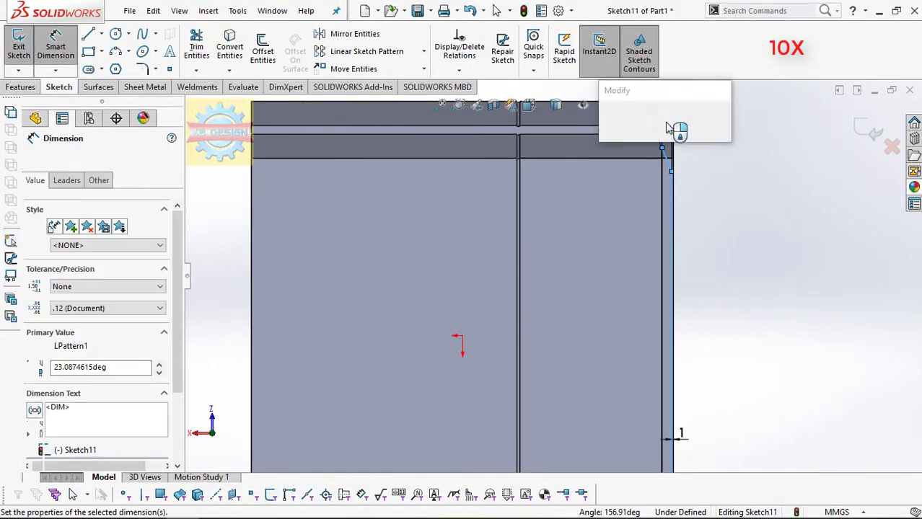
scroll(672, 251, down, 3)
scroll(629, 352, up, 3)
click(630, 352)
text(64)
key(Return)
click(427, 222)
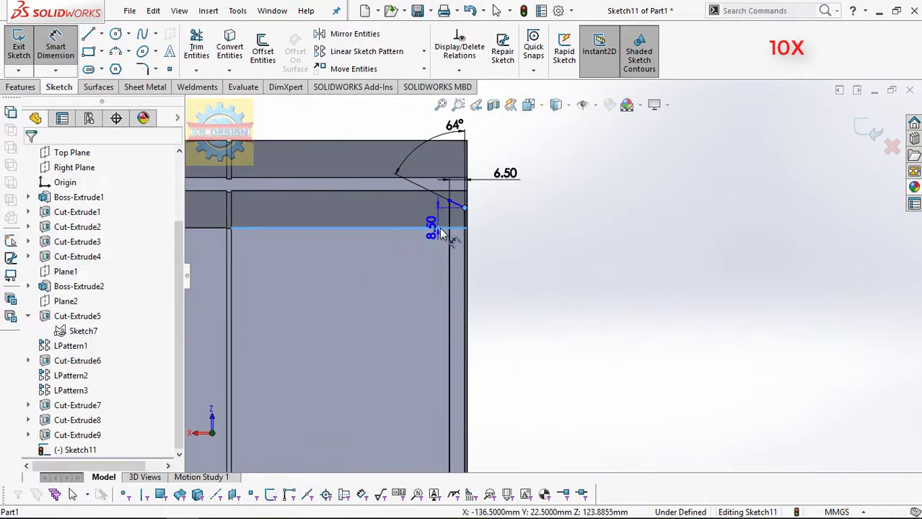
- Add the 5.50 offset and the 245 mm length dimensions to the groove sketch
click(514, 210)
click(603, 354)
text(245)
key(Return)
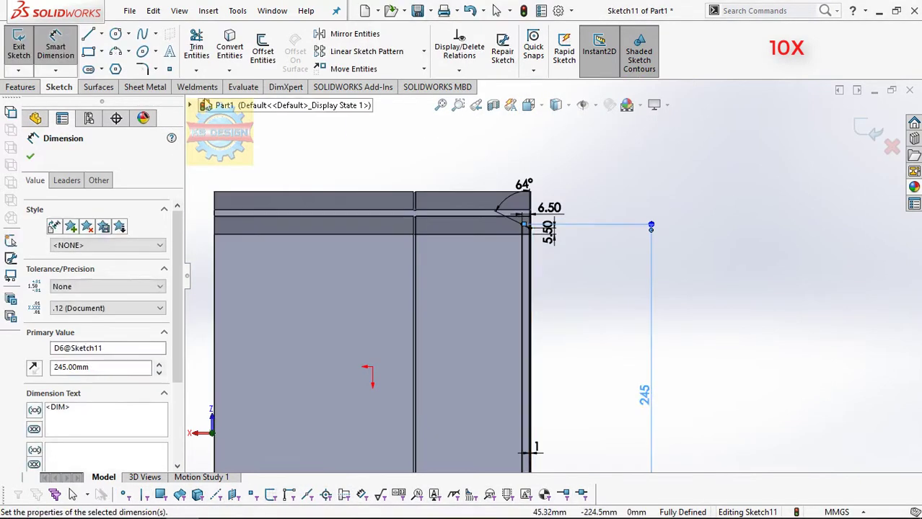
click(142, 68)
click(530, 425)
- Extruded Cut the groove 0.50 mm deep and mirror it about the Right Plane
click(21, 86)
click(205, 51)
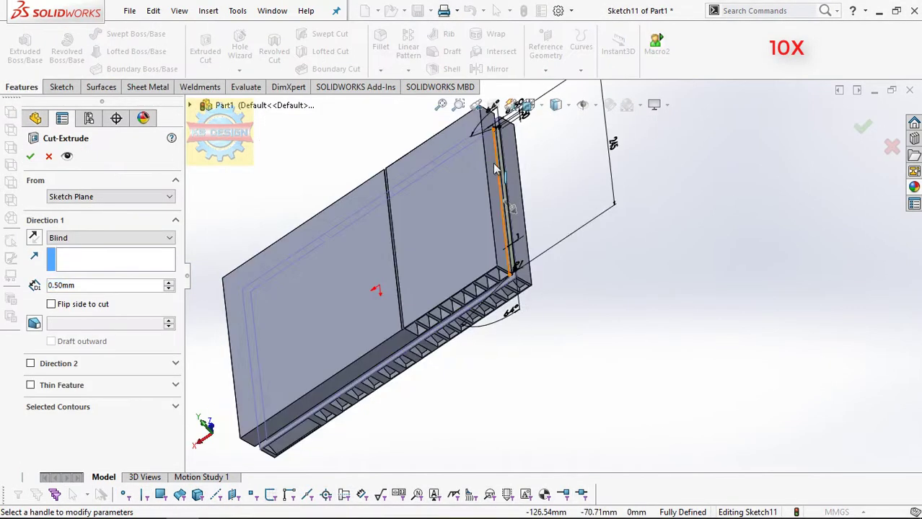
click(497, 69)
click(376, 352)
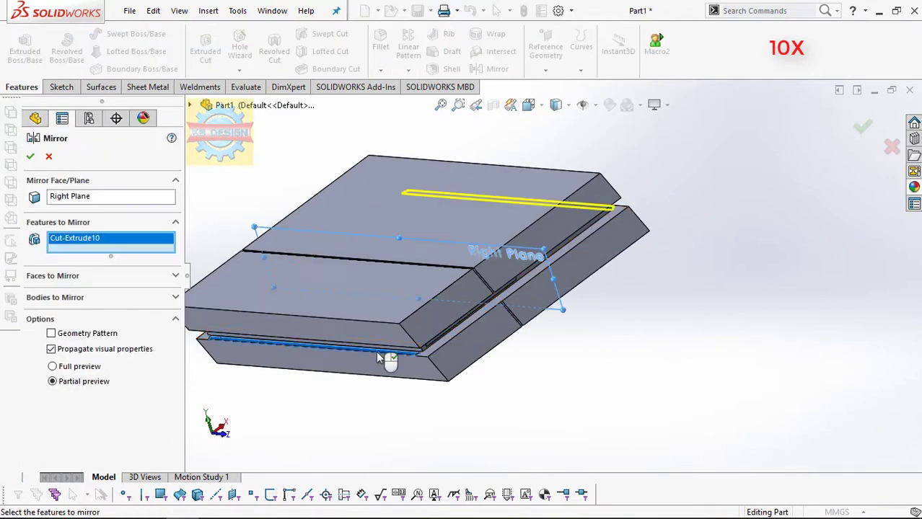
key(Return)
scroll(418, 357, up, 5)
- Draw a small corner rectangle on the lower recess face and dimension it (0.75, 2.00 mm)
click(416, 368)
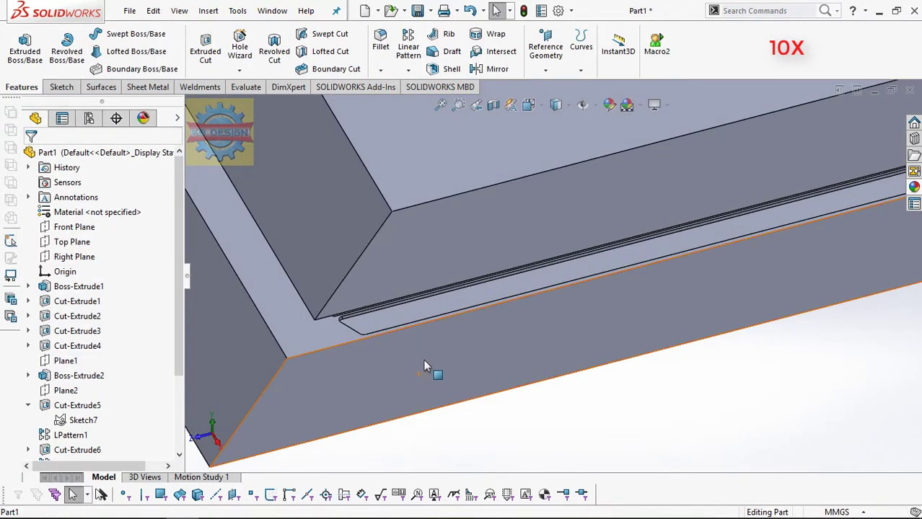
click(424, 359)
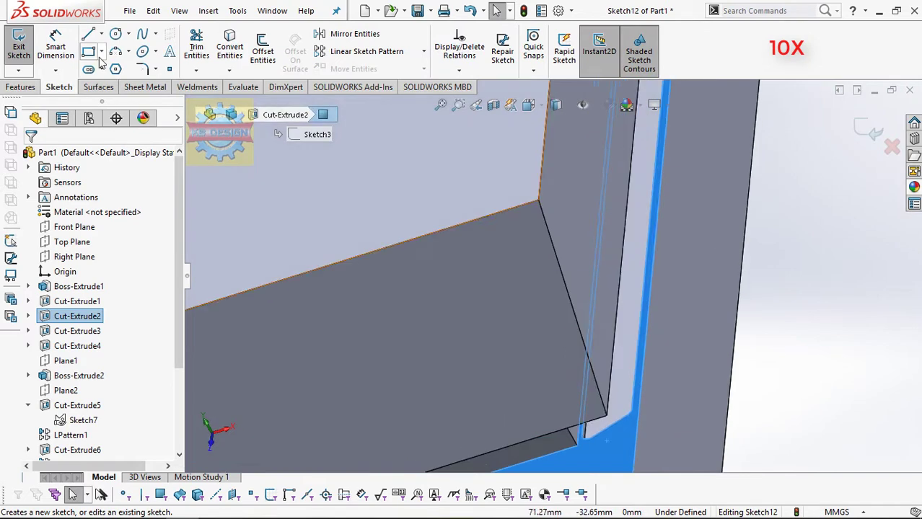
click(88, 51)
click(574, 367)
click(588, 339)
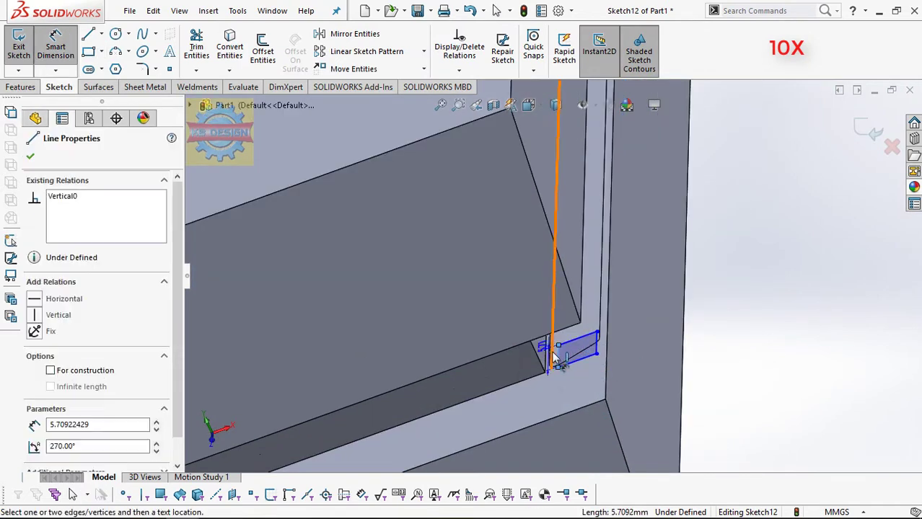
click(567, 399)
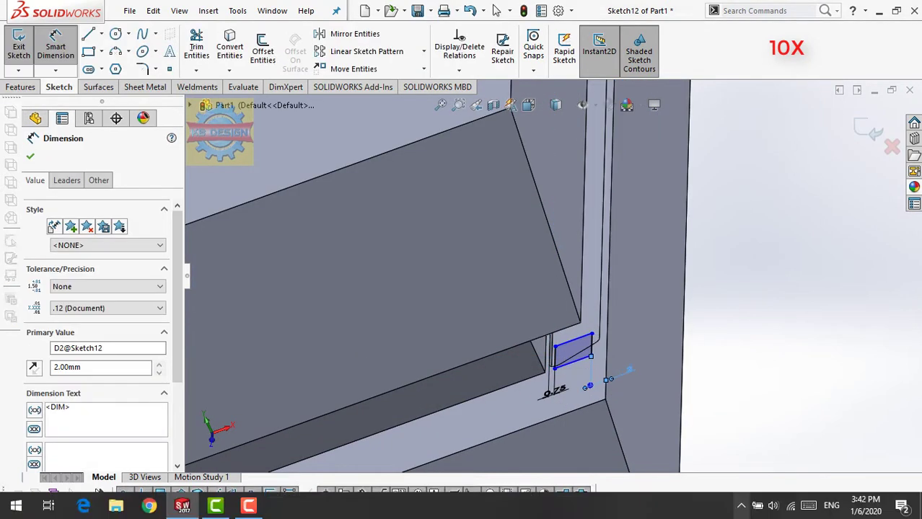
click(594, 353)
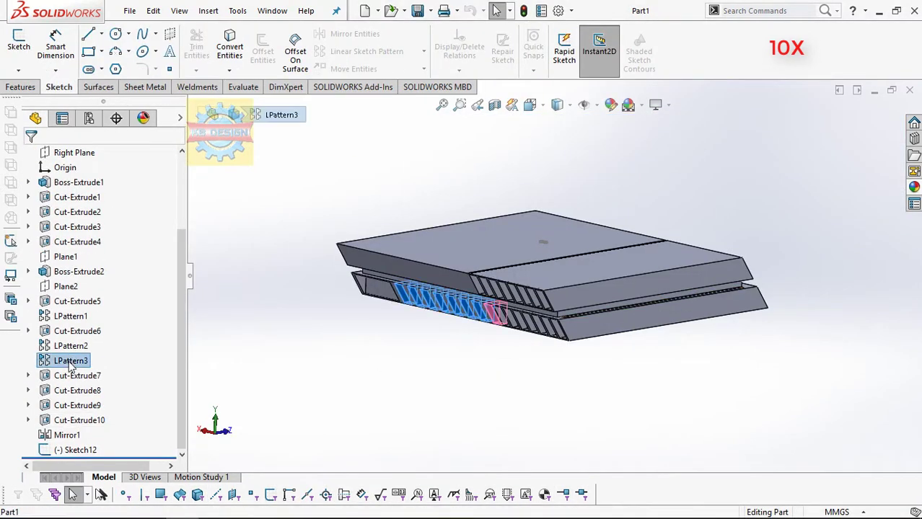
- Sketch a vent rectangle on Plane2 with a 0.50 gap and 13.50 mm width
click(65, 301)
click(19, 43)
click(88, 51)
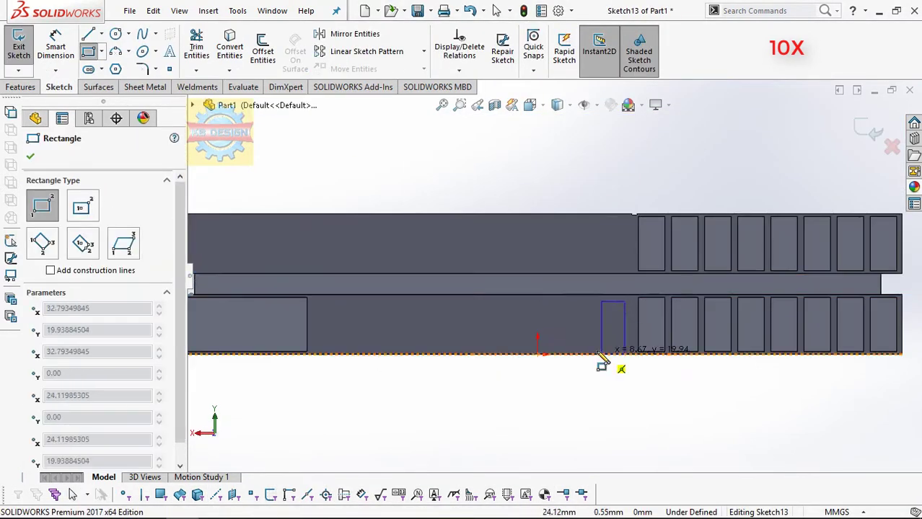
drag(590, 302, 627, 344)
click(56, 43)
click(628, 322)
click(625, 193)
click(611, 343)
click(608, 382)
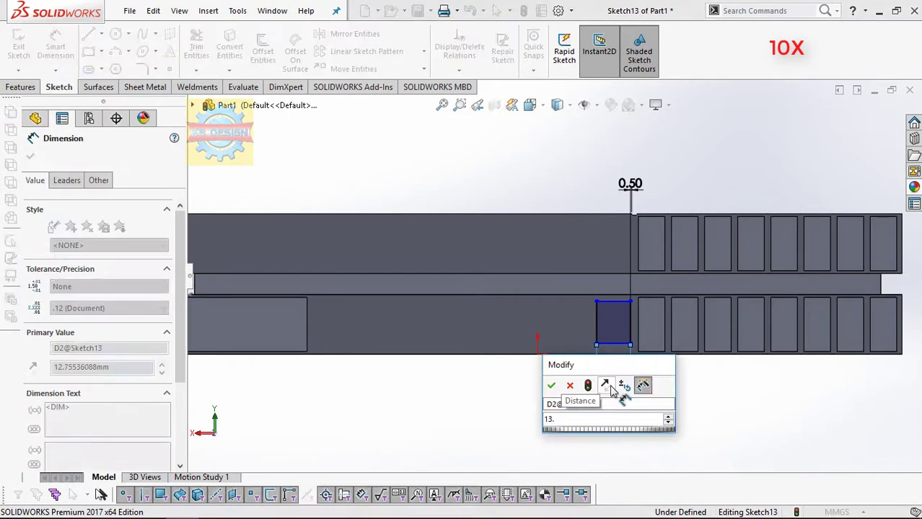
key(Return)
ctrl+click(649, 300)
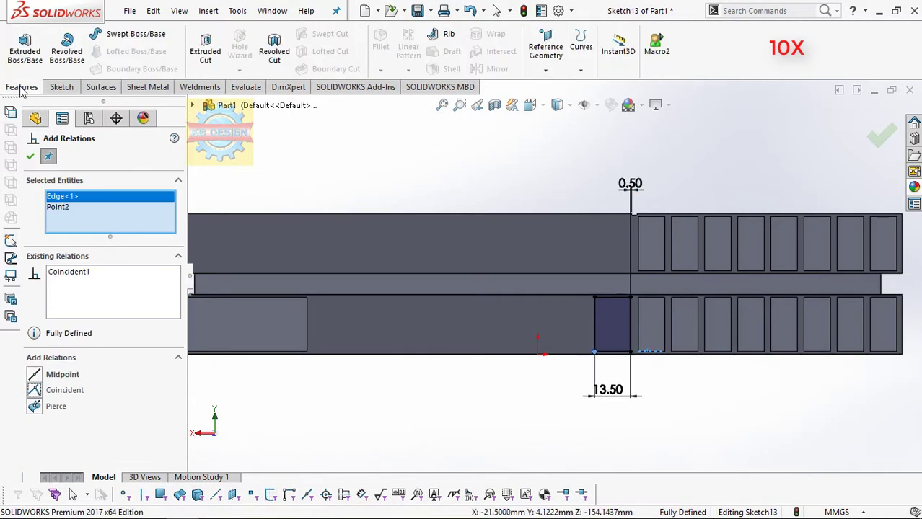
- Extruded Cut the 13.50 mm vent rectangle into the lower front
click(205, 49)
key(Return)
scroll(396, 248, down, 3)
- Linear-pattern the vent eight times at 50 mm and move Cut-Extrude7 below LPattern3
click(408, 47)
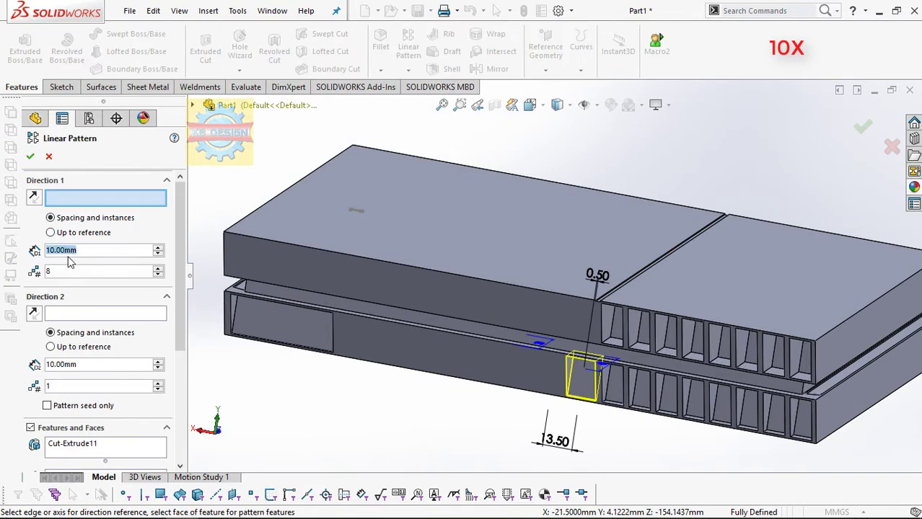
click(30, 156)
click(281, 317)
click(59, 86)
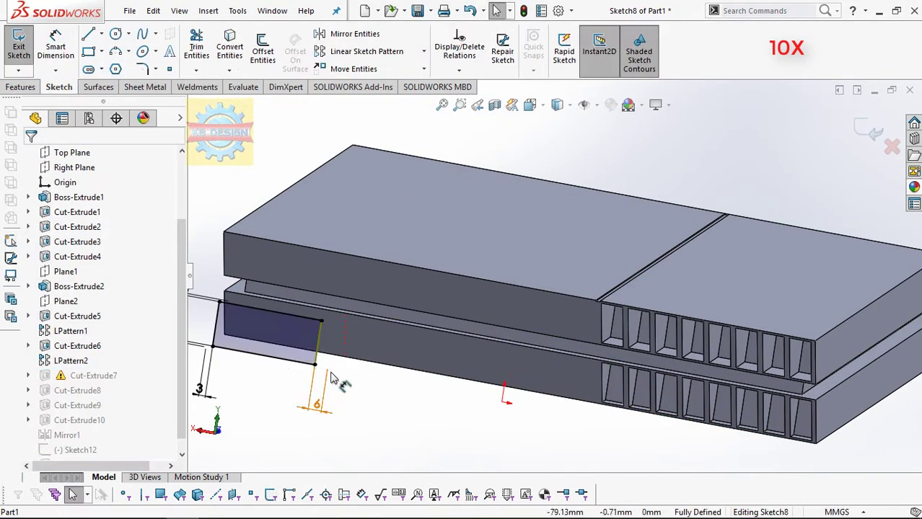
click(264, 354)
click(408, 47)
click(441, 379)
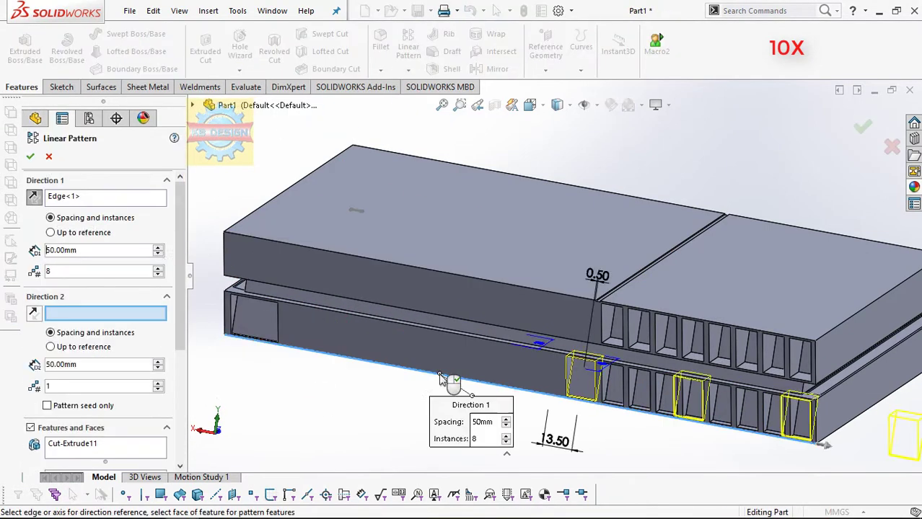
key(Return)
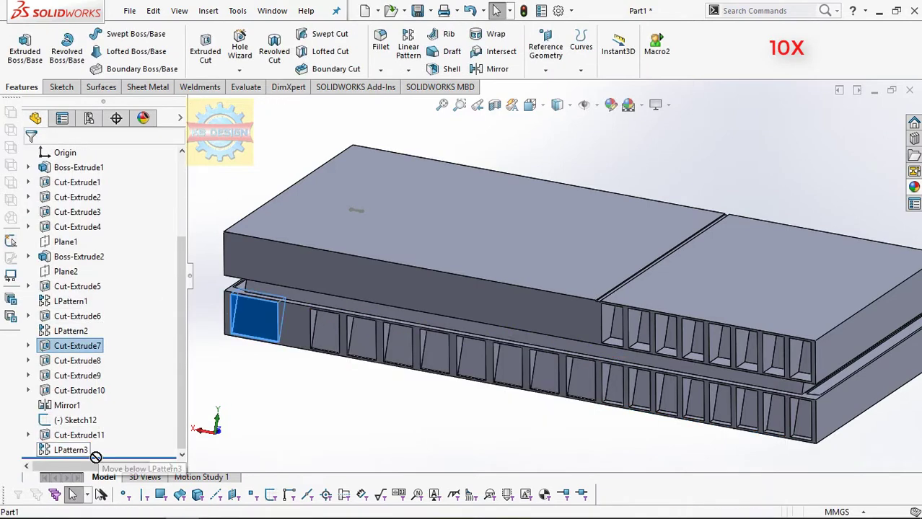
drag(96, 457, 96, 457)
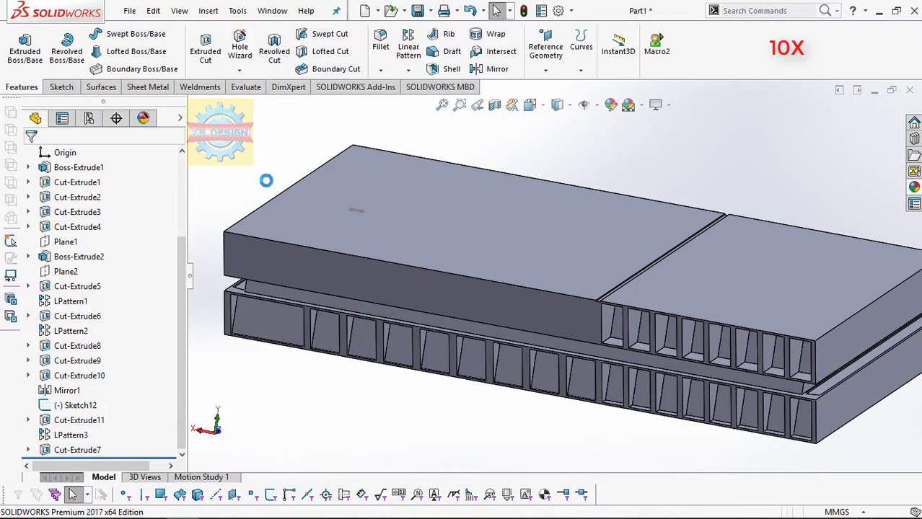
click(395, 233)
- Sketch a 25 × 5 vent rectangle on Plane2, tying its corner to the neighbouring vent edge
click(61, 86)
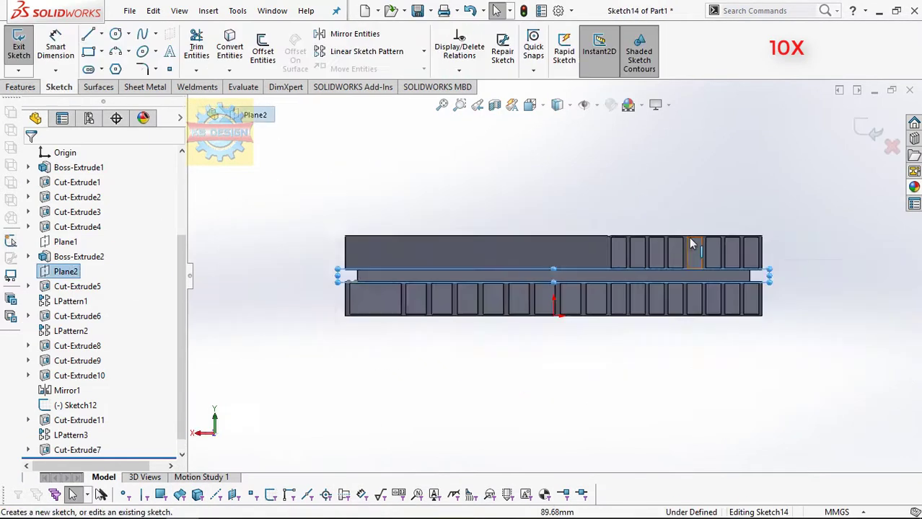
drag(408, 262, 506, 318)
click(519, 325)
ctrl+click(506, 324)
click(459, 70)
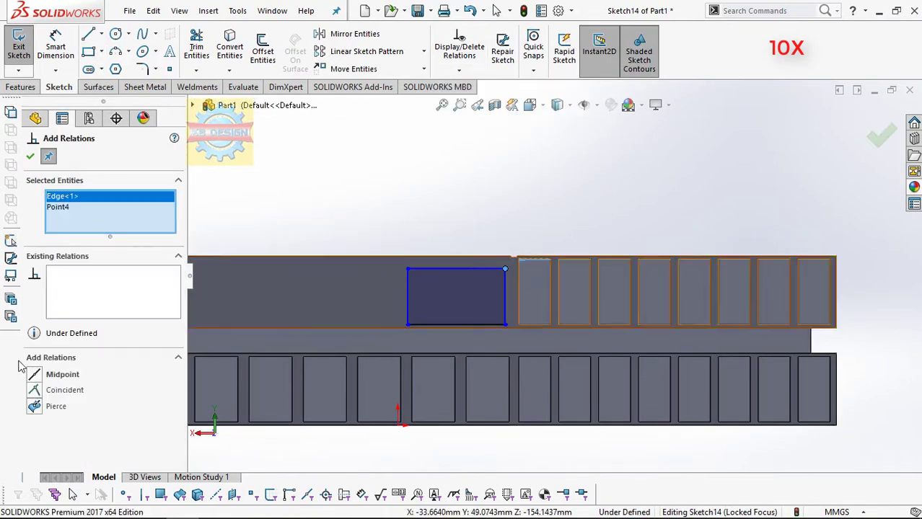
click(502, 239)
key(Return)
- Extruded Cut the upper vent 40 mm and pattern it five times at 27 mm spacing
click(21, 87)
click(205, 50)
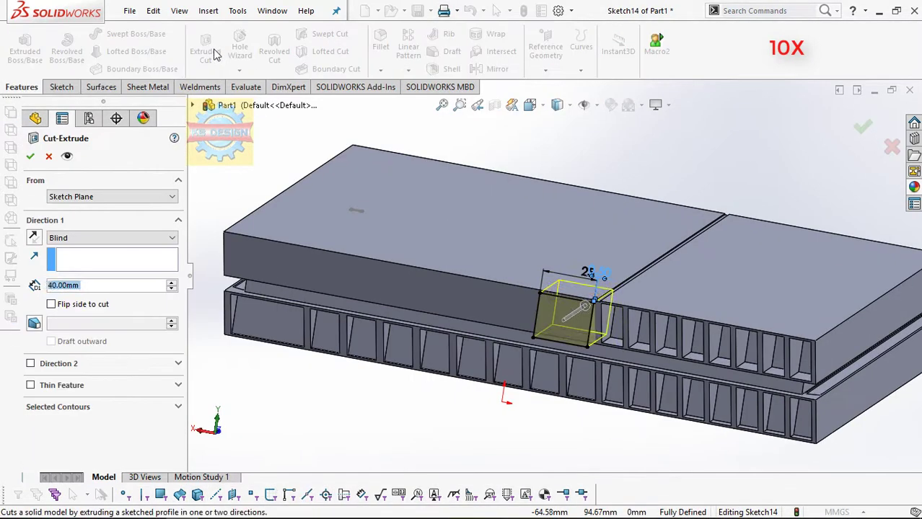
click(408, 47)
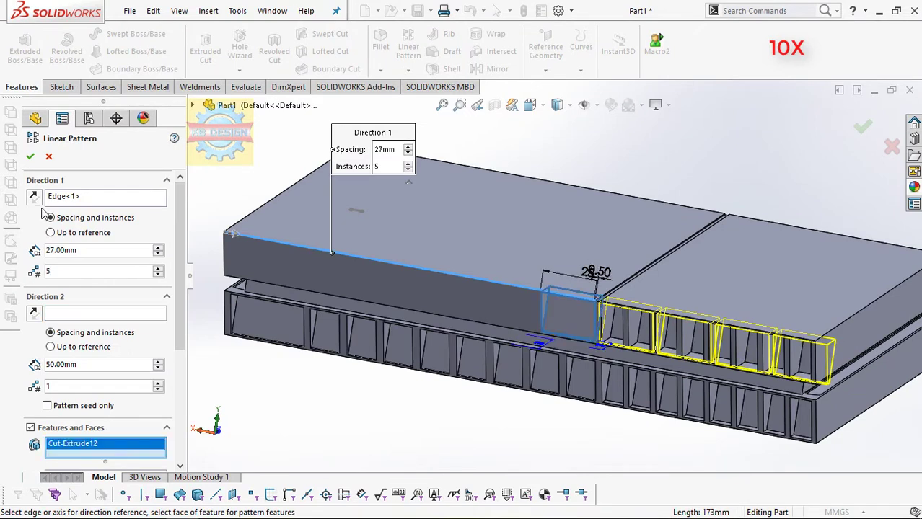
click(30, 156)
scroll(457, 263, up, 3)
middle_drag(395, 365, 465, 296)
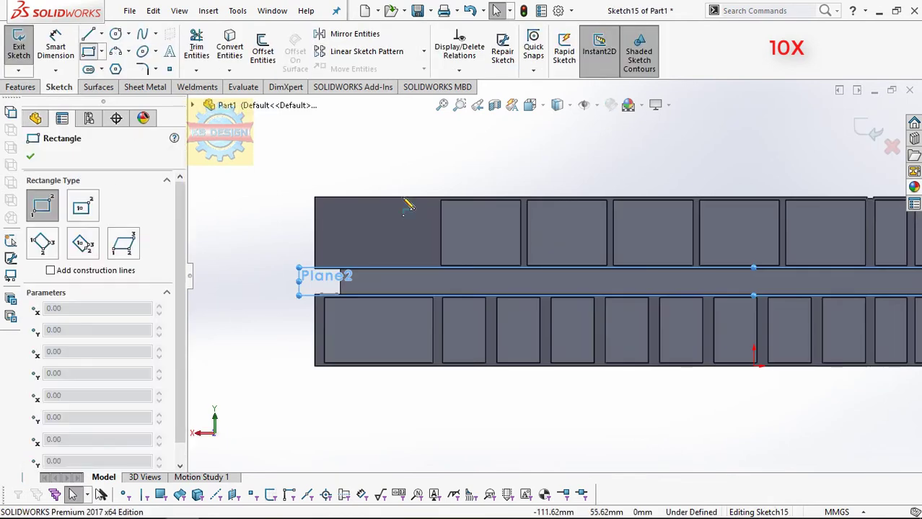
- Draw a rectangle left of the upper vents, dimension it 10 mm, and constrain its corner
drag(395, 186, 425, 261)
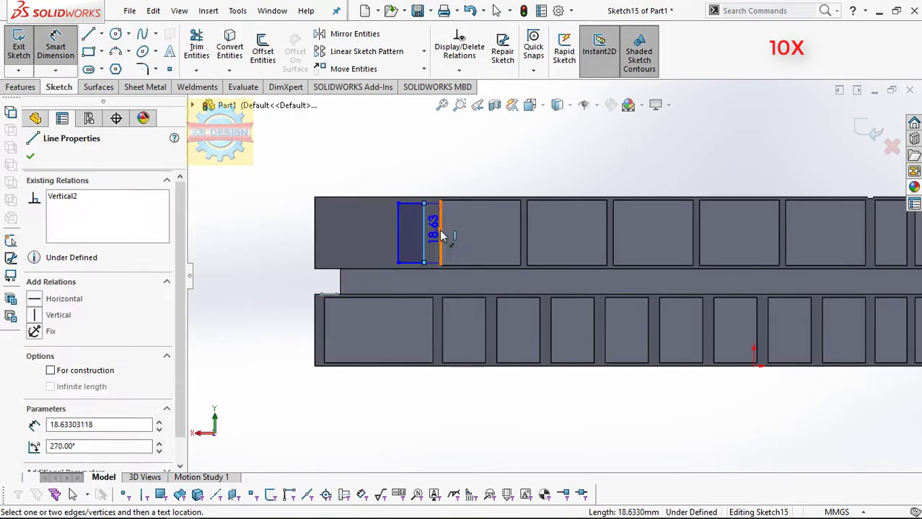
text(10)
key(Return)
click(458, 70)
click(465, 103)
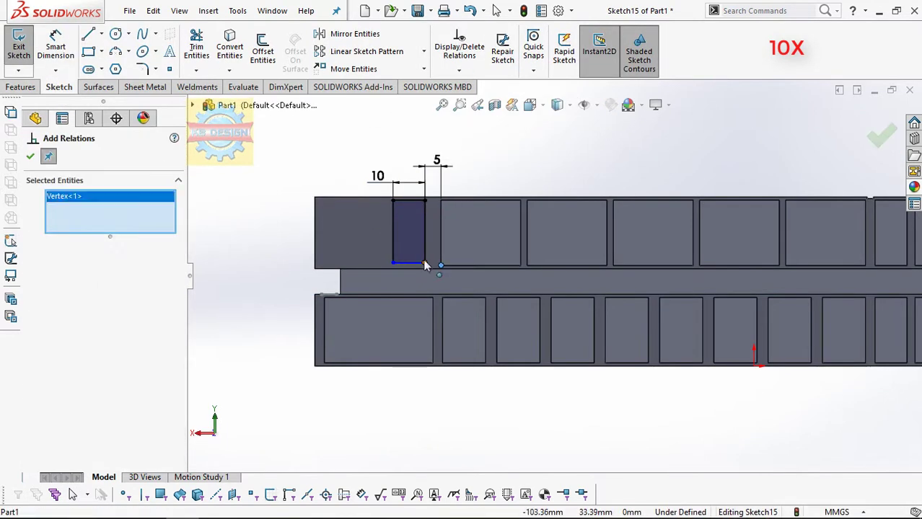
- Extruded Cut the 10 mm vent and pattern it in a row along the side edge
click(205, 51)
click(30, 157)
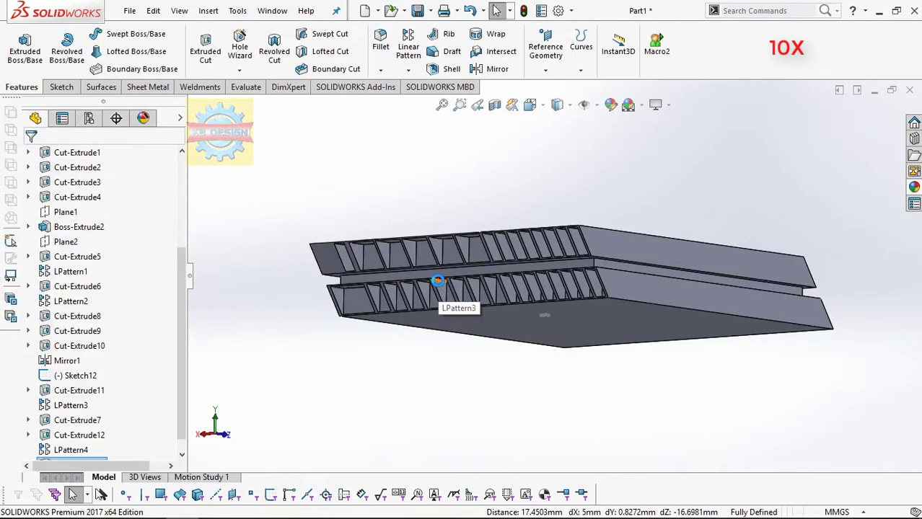
click(408, 51)
click(29, 156)
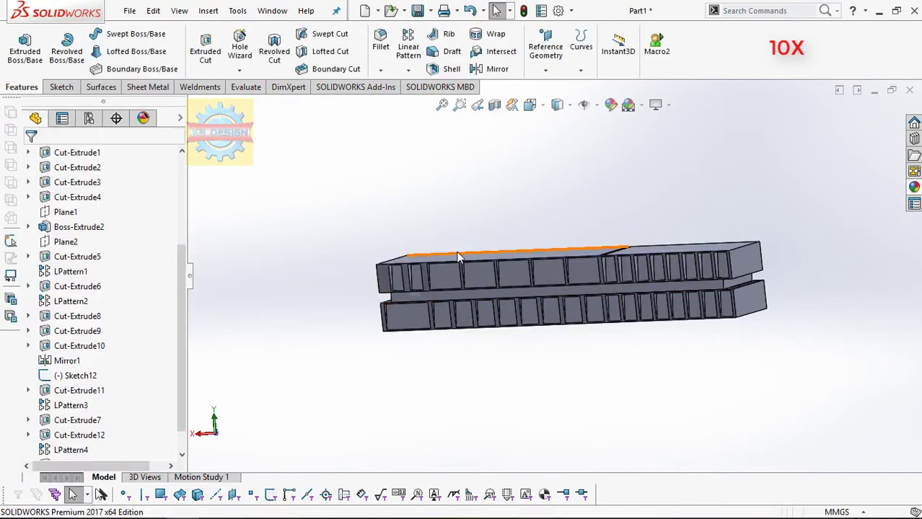
middle_drag(404, 216, 469, 283)
- Dimension the parallelogram slot in the groove with two 0.75 mm offsets
scroll(770, 256, up, 10)
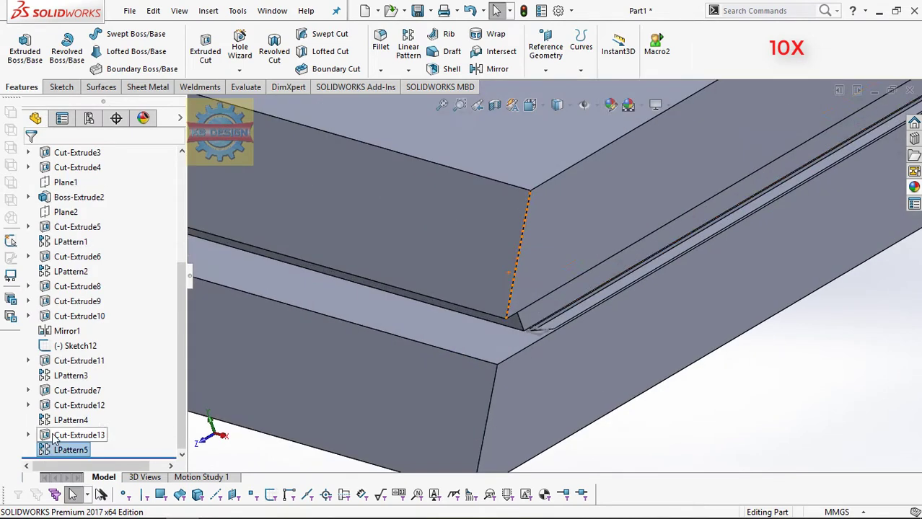
click(497, 250)
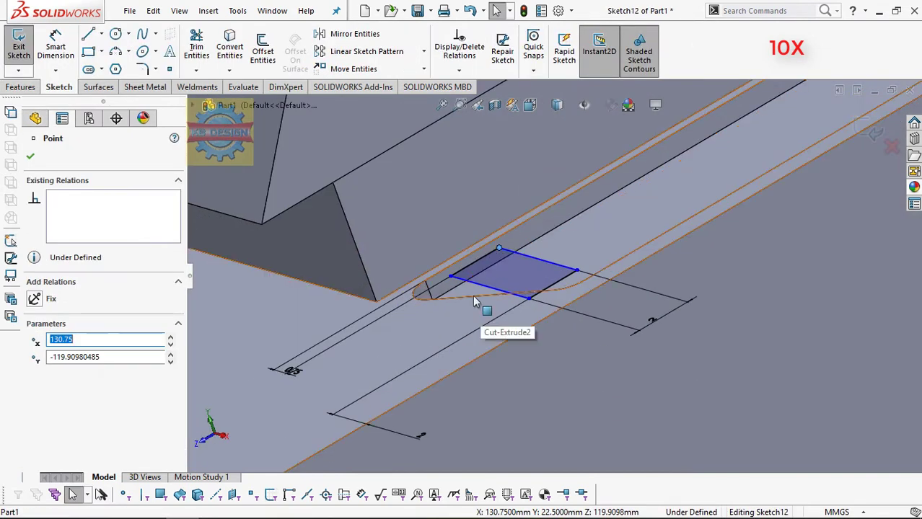
click(505, 292)
click(56, 47)
click(291, 371)
click(383, 227)
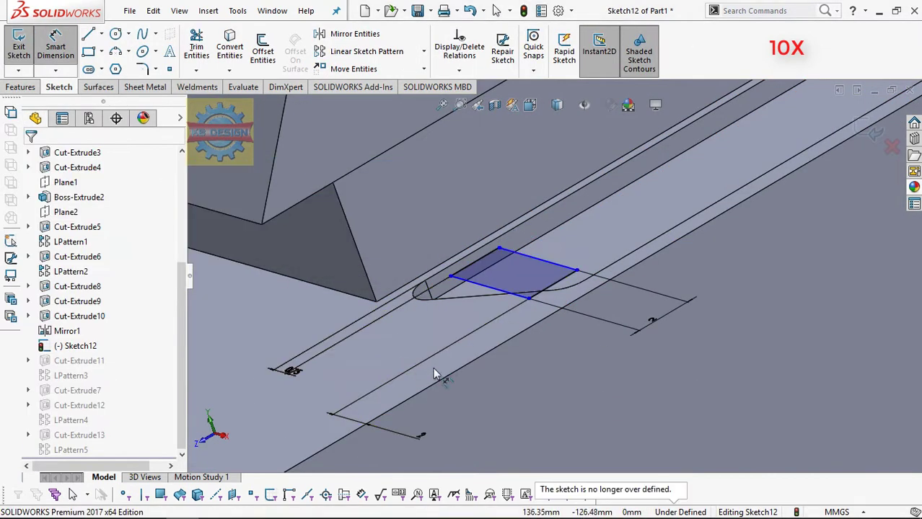
middle_drag(435, 374, 559, 321)
click(366, 334)
click(530, 281)
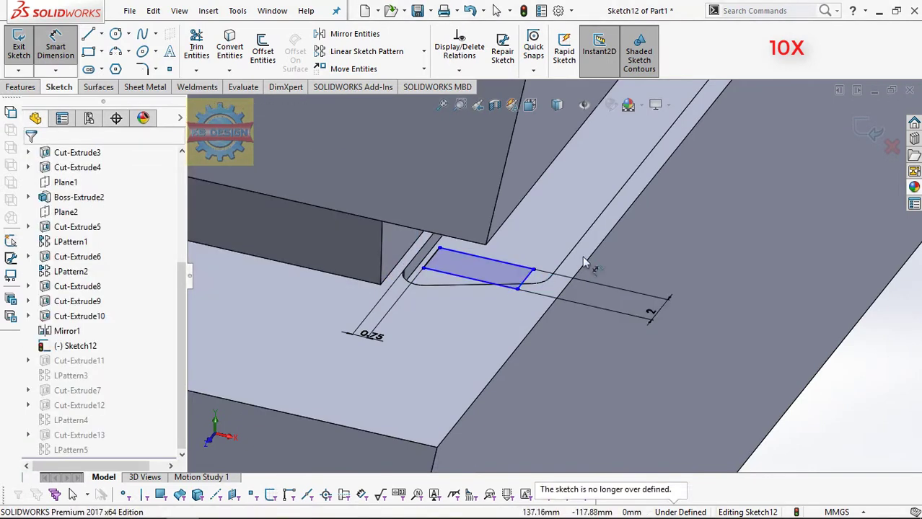
click(548, 278)
click(545, 336)
click(496, 335)
click(395, 224)
- Set the slot length to 2 mm and cut it into the groove
click(404, 272)
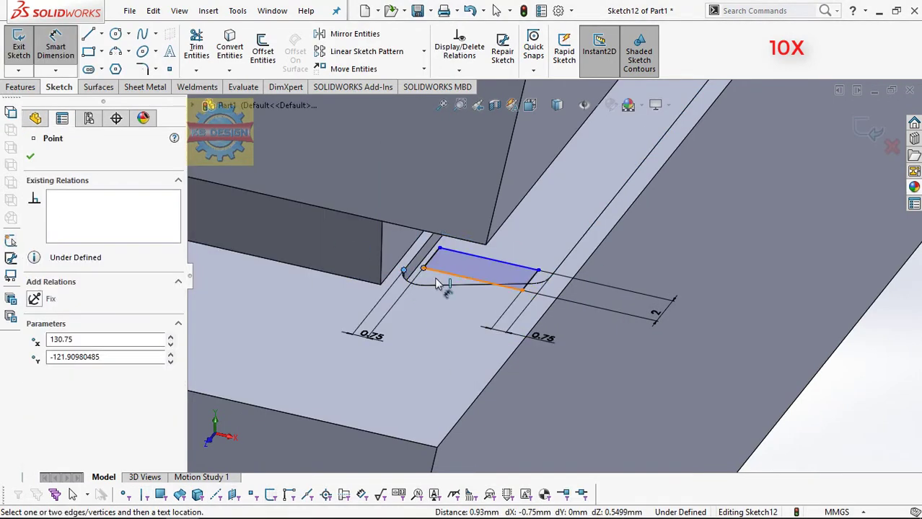
click(468, 288)
text(2)
key(Return)
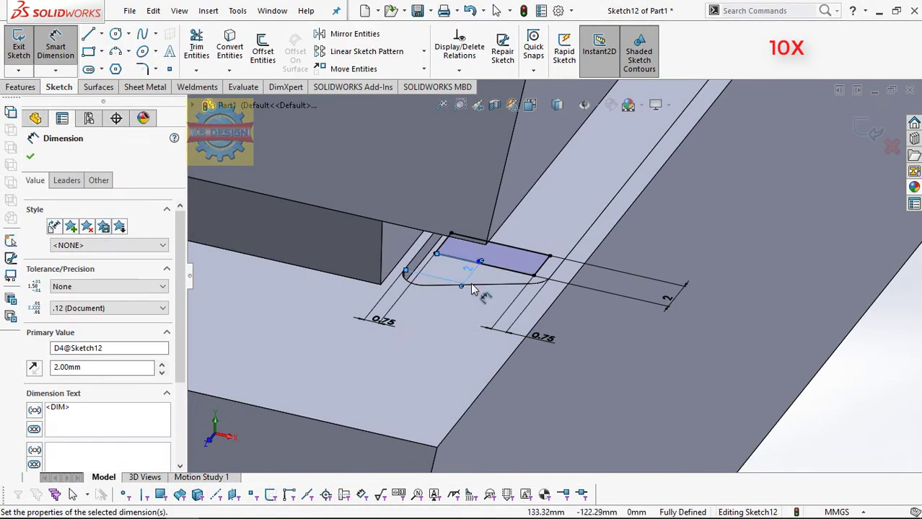
click(20, 86)
click(205, 50)
- Linear-pattern the slot at 2.5 mm spacing into a 94-slot row along the groove
click(30, 156)
click(408, 68)
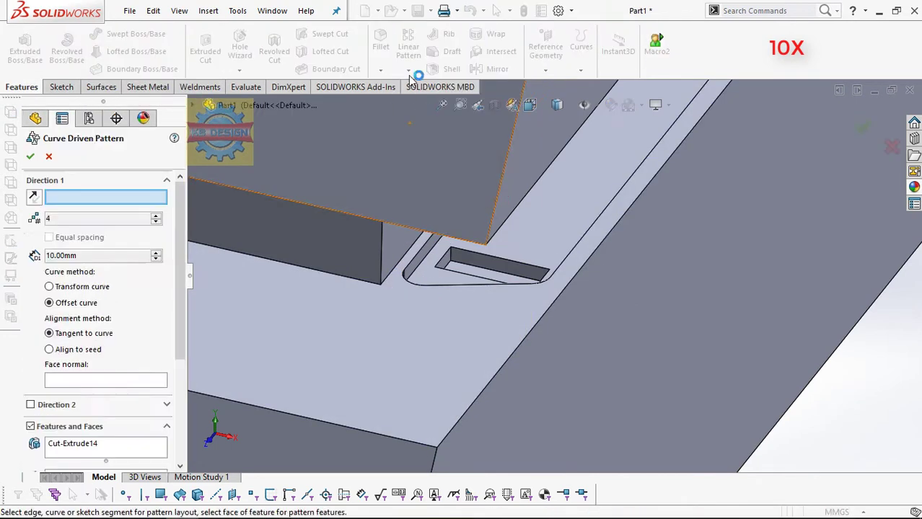
click(409, 51)
key(Tab)
text(95)
scroll(819, 212, up, 5)
scroll(704, 177, down, 5)
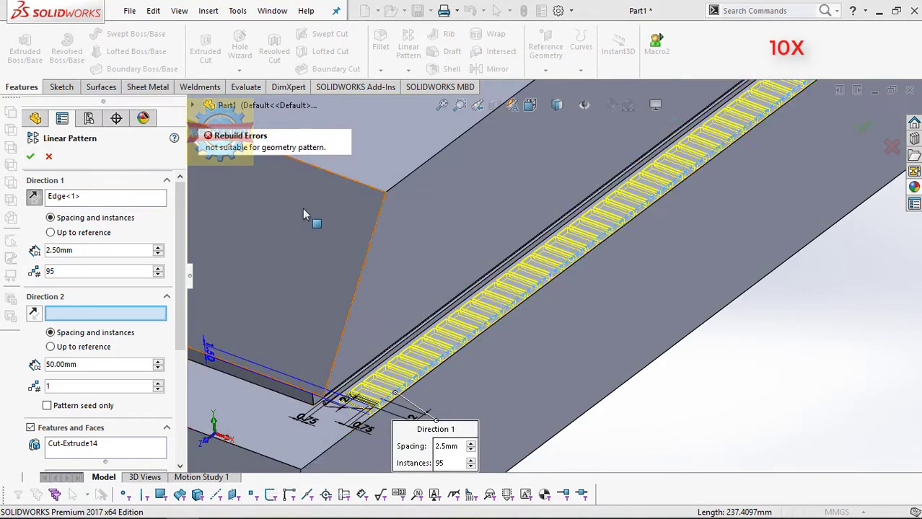
middle_drag(303, 208, 184, 347)
click(31, 156)
middle_drag(433, 288, 505, 253)
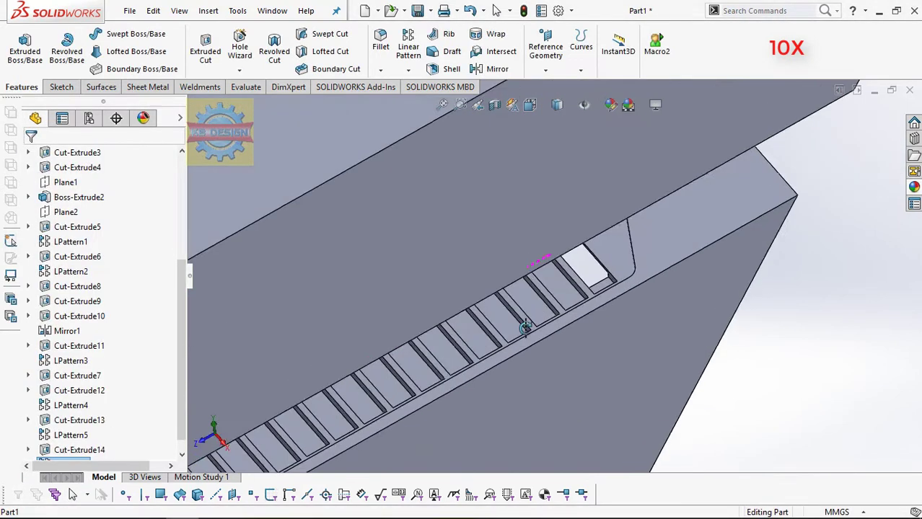
scroll(505, 288, down, 5)
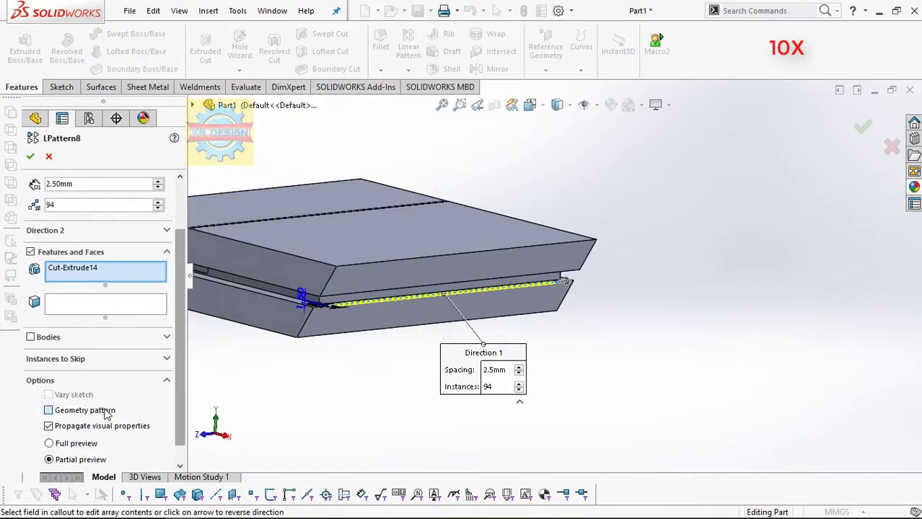
click(30, 156)
- Mirror the slot row to the other side of the console
click(497, 69)
click(263, 195)
click(30, 156)
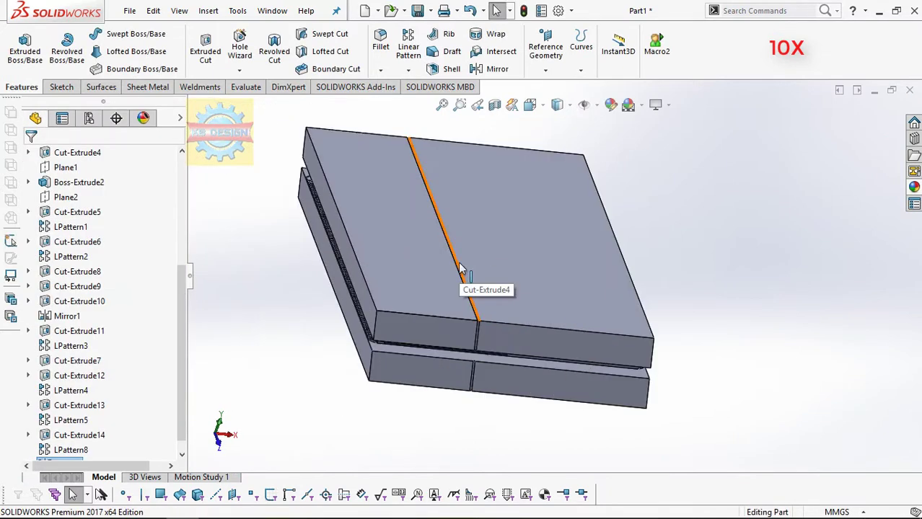
scroll(419, 298, up, 5)
- Sketch a centre rectangle in the rear slot, 15 mm from the end and 11.5 mm wide
click(460, 278)
click(88, 51)
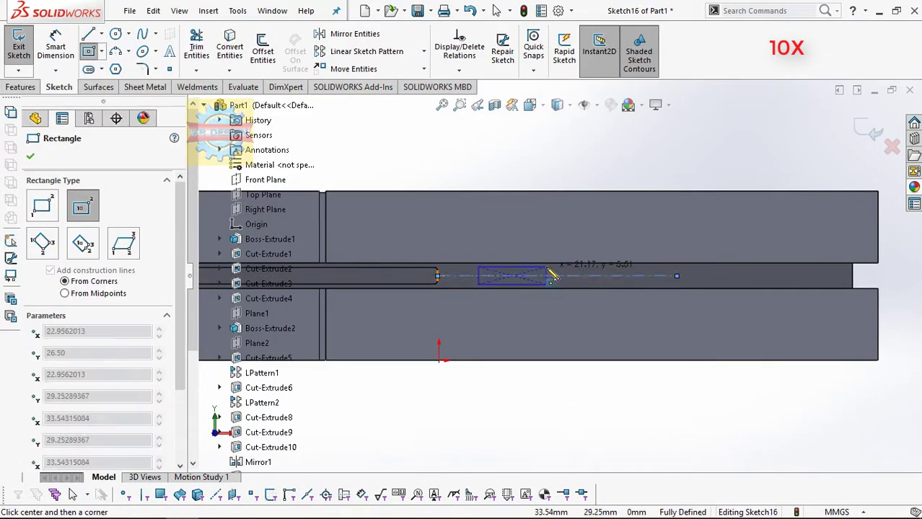
drag(485, 269, 554, 276)
click(55, 50)
click(437, 275)
click(485, 271)
click(461, 231)
text(11.5)
key(Return)
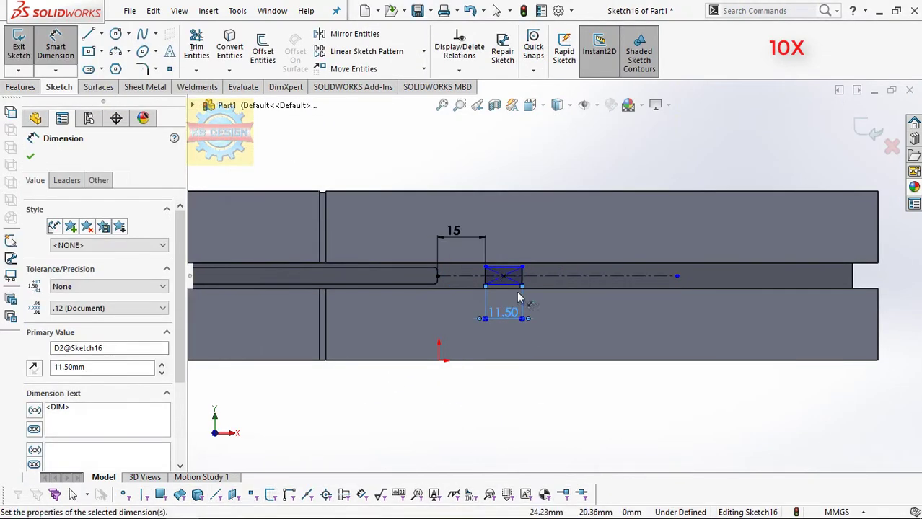
- Give the port rectangle a 2 mm height tied to the slot edge
click(521, 277)
click(548, 277)
text(2)
key(Return)
scroll(520, 281, up, 3)
drag(571, 271, 581, 345)
- Round the rectangle corners by 0.5 mm and cut the port 14 mm deep
click(142, 68)
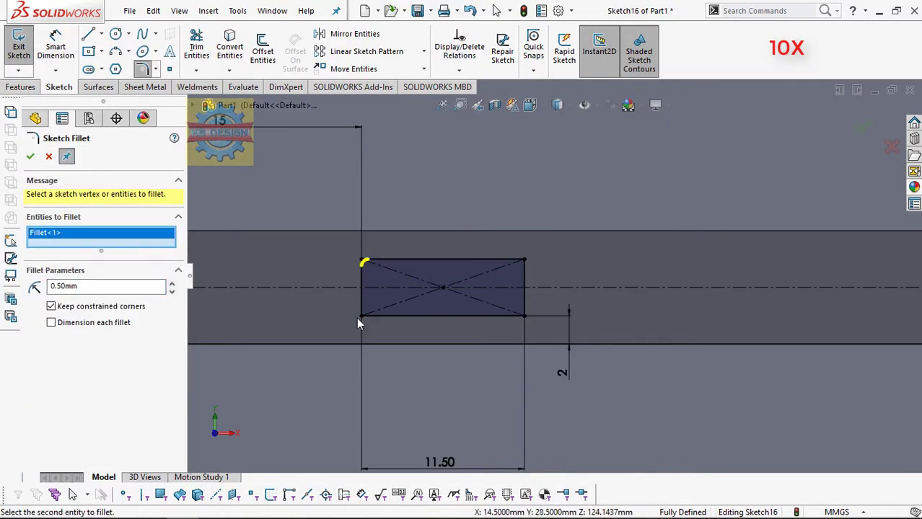
click(20, 86)
click(206, 51)
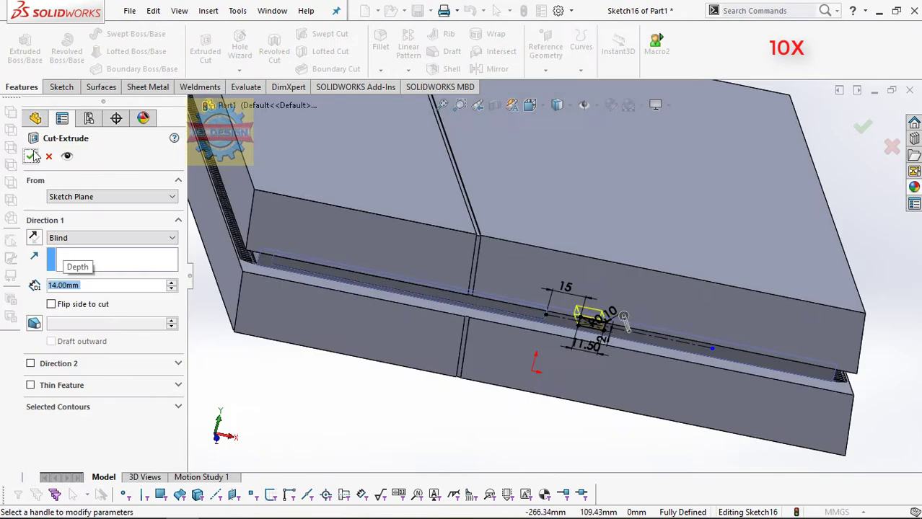
click(29, 154)
- Sketch a rectangle on the port's inner face and trim it to a thin strip outline
scroll(652, 267, up, 3)
click(563, 225)
click(614, 186)
click(88, 51)
click(364, 279)
click(508, 291)
click(196, 47)
drag(350, 288, 513, 281)
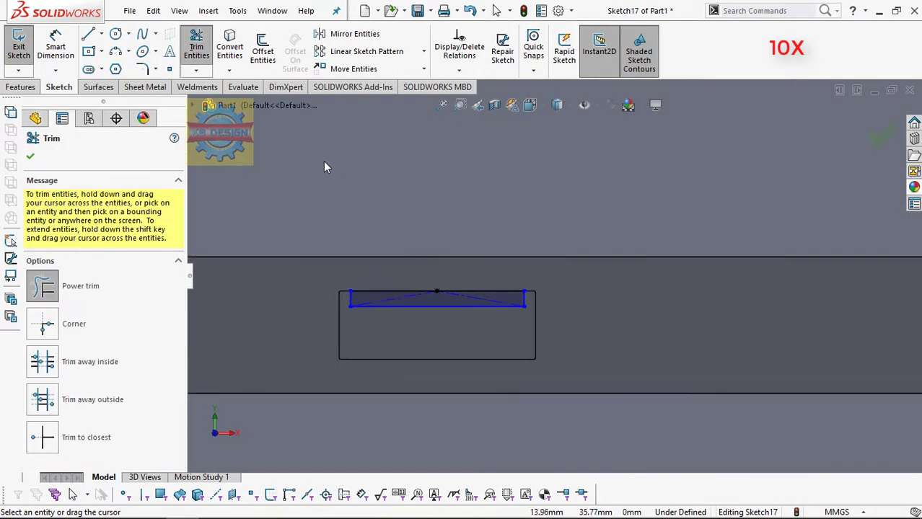
- Dimension the strip 0.20 mm on both sides and extrude it Up To Surface as a tab
click(56, 47)
click(354, 285)
click(277, 253)
key(Return)
click(534, 289)
click(540, 284)
click(20, 87)
click(20, 43)
click(108, 237)
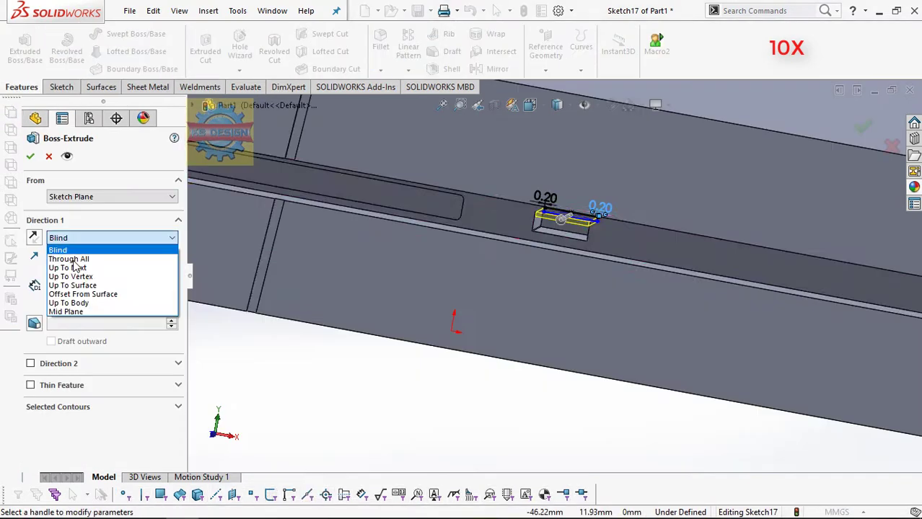
click(72, 274)
- Edit the tab sketch with a trimmed cross line and new thickness dimension, then rebuild
click(663, 232)
click(30, 154)
click(319, 74)
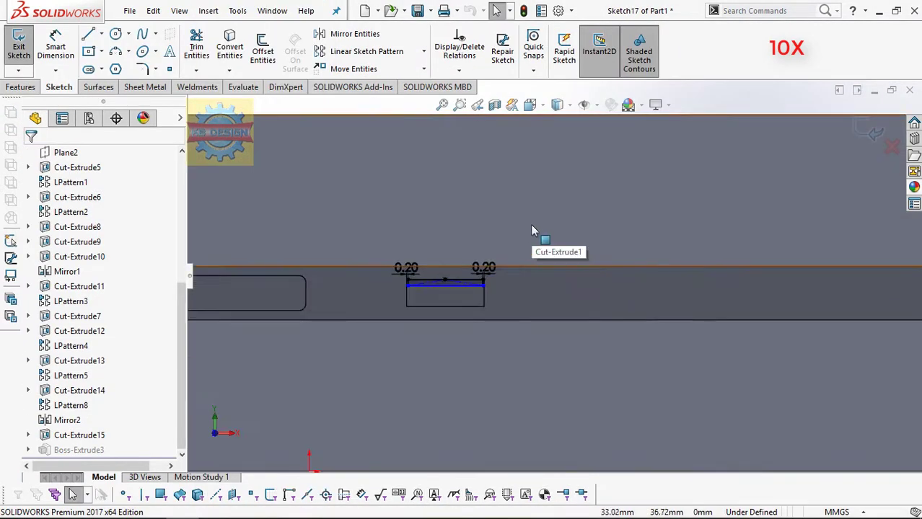
click(89, 34)
click(334, 315)
click(734, 315)
click(196, 47)
drag(317, 311, 735, 312)
click(55, 46)
click(493, 316)
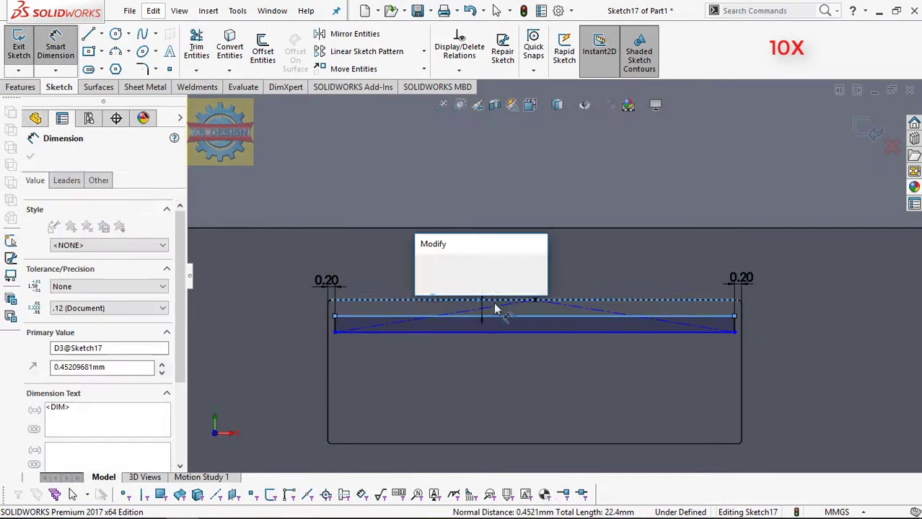
key(Return)
click(576, 300)
click(751, 303)
click(19, 47)
- Linear-pattern the port and its tab along an edge to make a second port
click(407, 46)
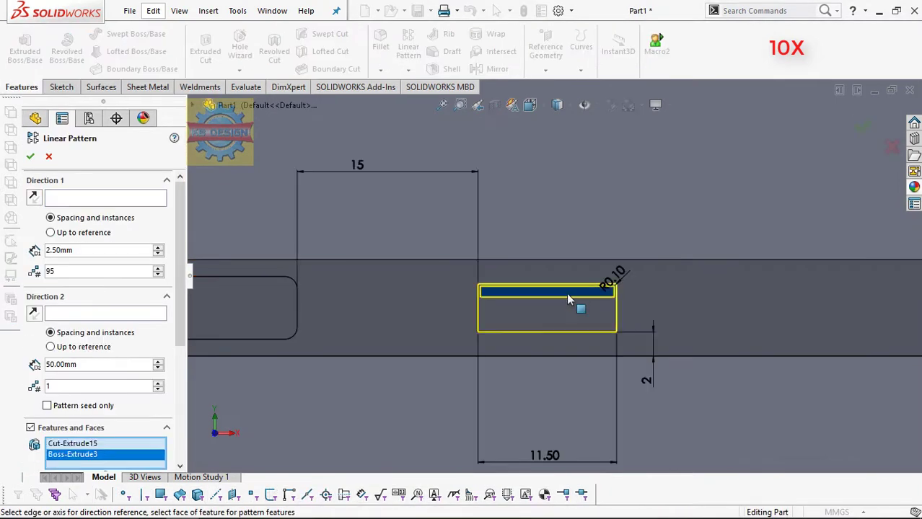
click(313, 258)
click(30, 157)
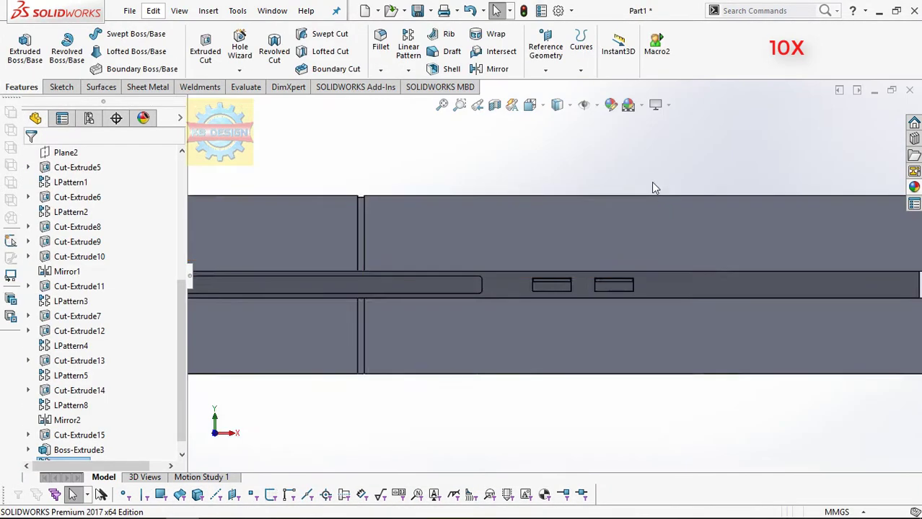
click(381, 288)
click(59, 87)
click(544, 291)
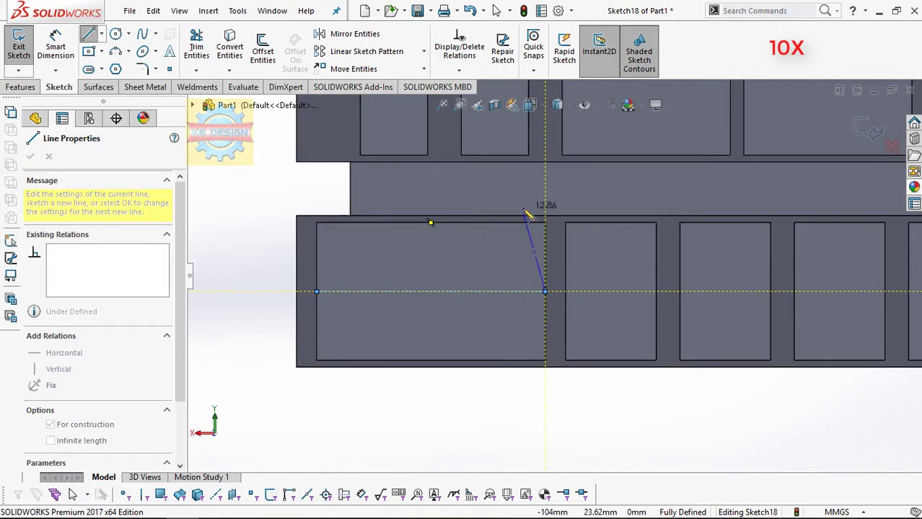
- Draw an Ø11 circle, mirror it about a centerline, and space the centres 5.25 mm apart
click(56, 47)
click(384, 258)
text(11)
key(Return)
click(354, 34)
click(431, 245)
click(55, 46)
click(384, 291)
click(476, 291)
text(5.25)
key(Return)
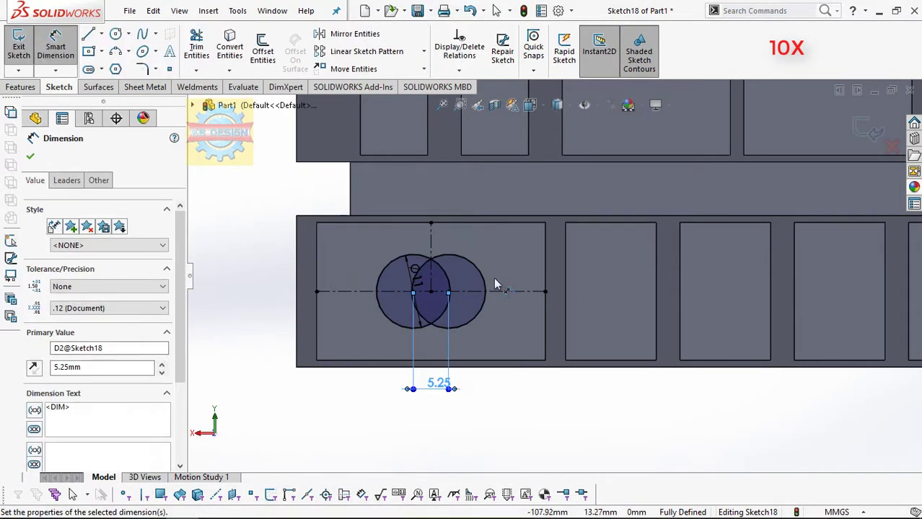
- Add mirrored V notch lines, trim the overlapping arcs, and set the V angle to 67°
click(89, 34)
click(436, 248)
click(196, 47)
click(238, 345)
click(196, 47)
click(408, 280)
click(450, 279)
click(404, 216)
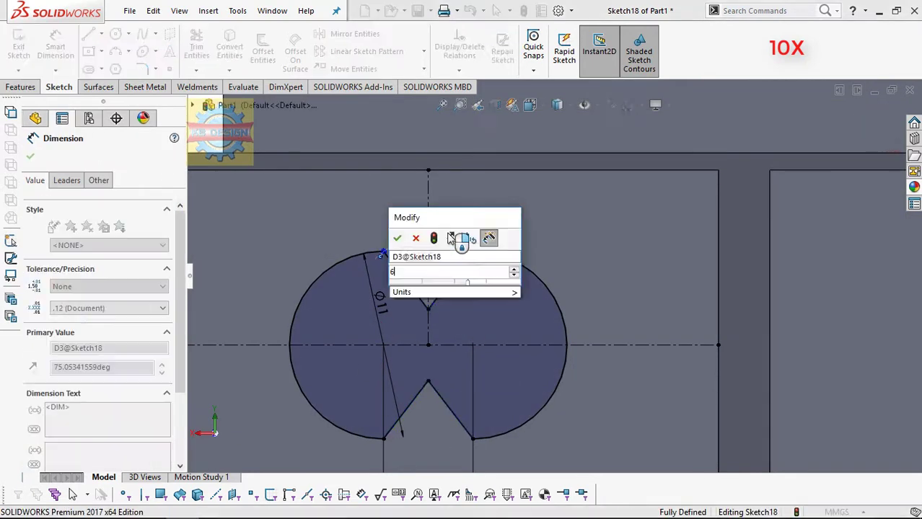
text(67)
key(Return)
- Extruded-cut the figure-eight socket profile into the rear panel
scroll(578, 245, up, 2)
click(21, 86)
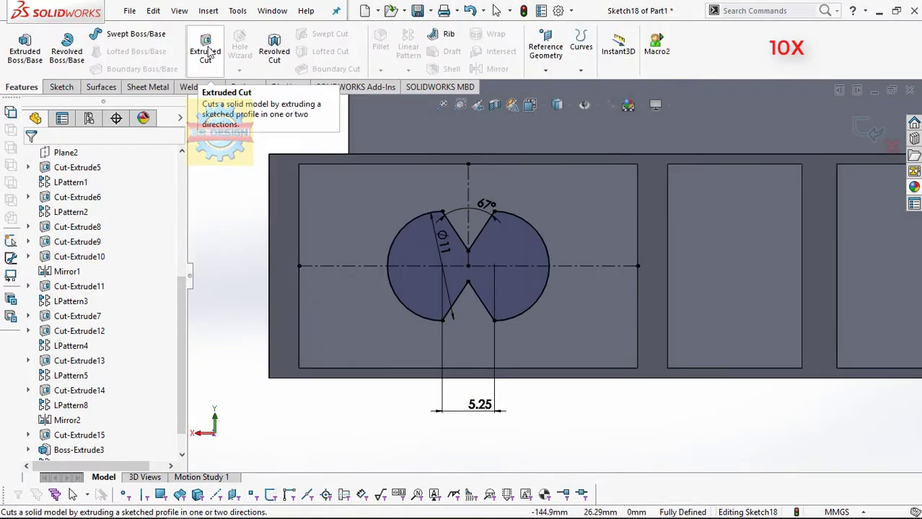
click(206, 38)
key(Return)
click(395, 299)
click(115, 34)
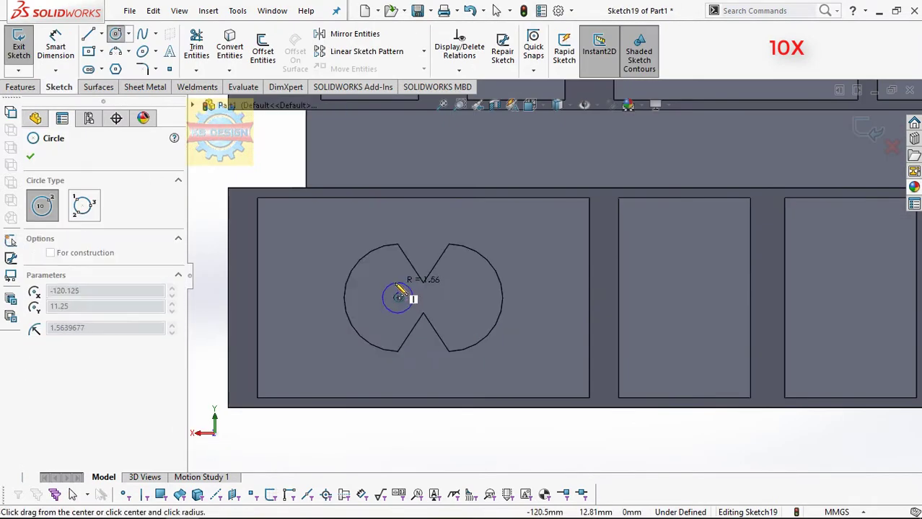
- Sketch two circles in the socket and boss-extrude them 3 mm into posts
click(465, 297)
click(56, 47)
click(491, 244)
click(20, 87)
click(24, 47)
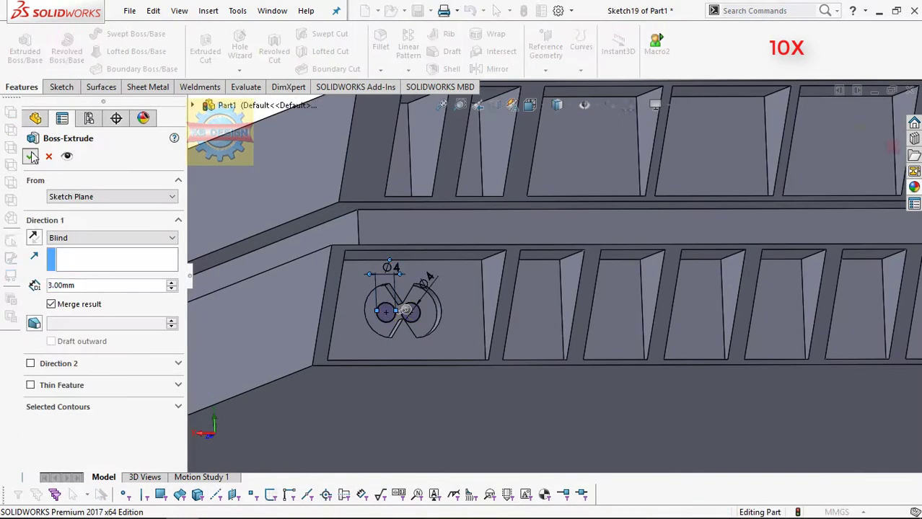
key(Return)
- Sketch and dimension small pin circles on the post faces and extrude them as pins
click(390, 310)
click(61, 86)
click(18, 47)
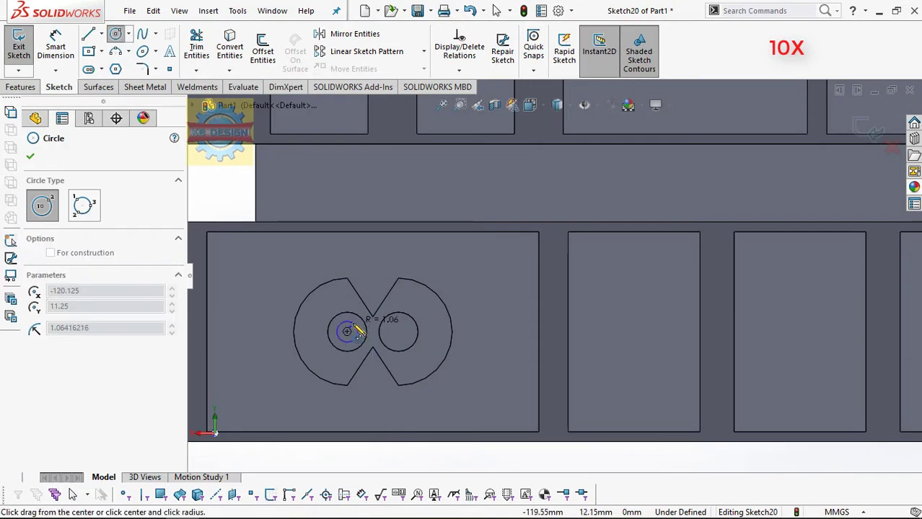
click(404, 332)
click(55, 47)
click(408, 328)
click(425, 358)
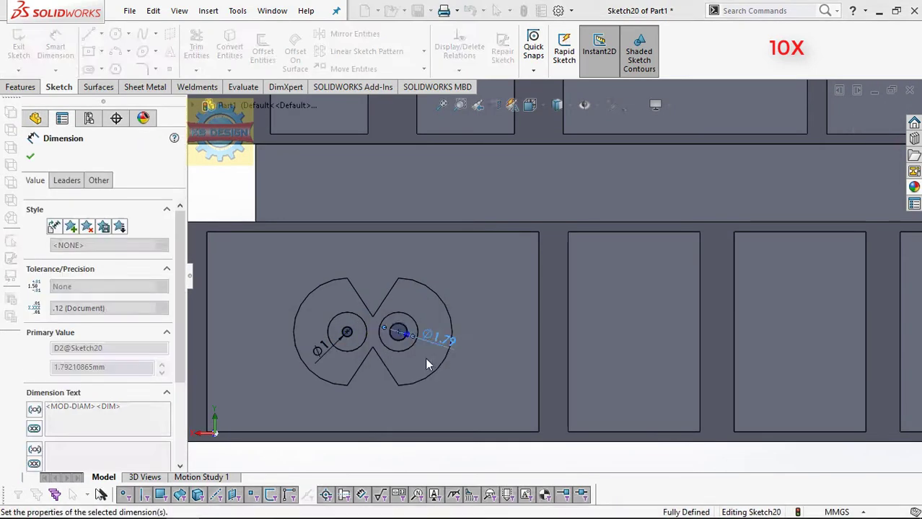
click(21, 86)
click(25, 47)
key(Return)
right_click(73, 450)
- On the back face, sketch an arch-topped port outline mirrored about a vertical centreline
click(107, 208)
mouse_move(430, 390)
middle_down()
mouse_move(688, 336)
mouse_move(601, 288)
middle_up()
click(601, 288)
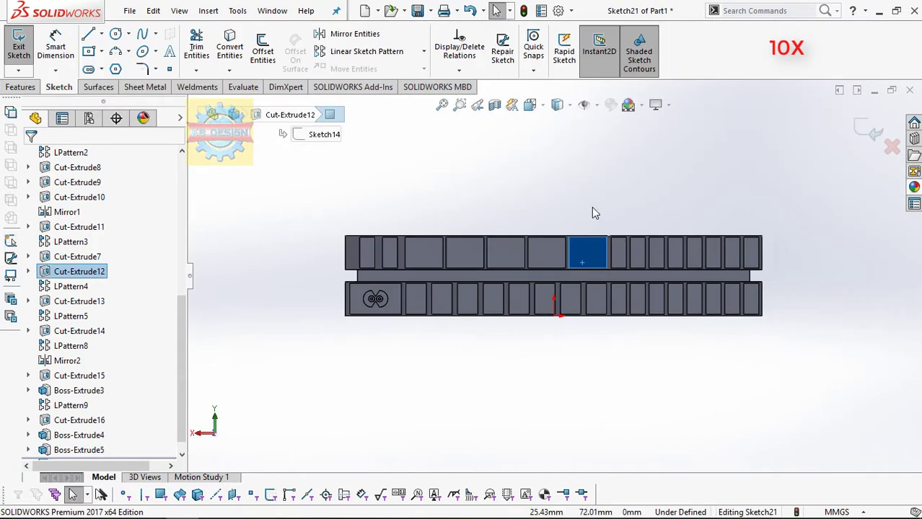
scroll(591, 213, down, 3)
scroll(609, 253, down, 3)
drag(534, 217, 535, 332)
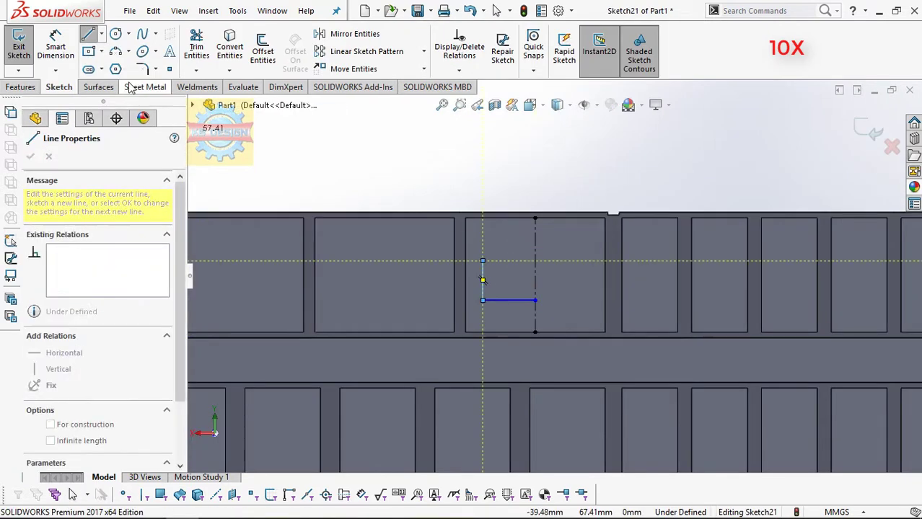
click(354, 34)
click(30, 156)
click(115, 52)
click(483, 260)
- Dimension the arched port's side height 6.5 and its arc radius R13.50
click(588, 261)
click(55, 47)
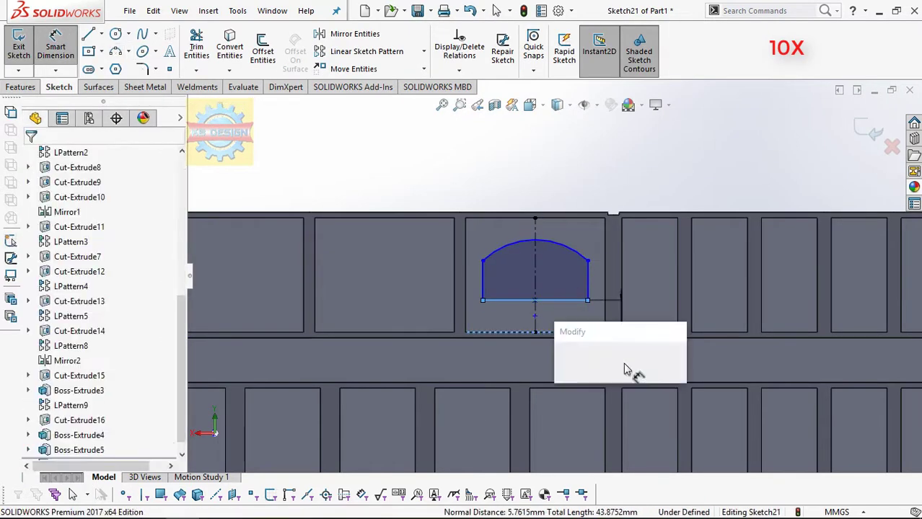
text(6.5)
key(Return)
click(522, 267)
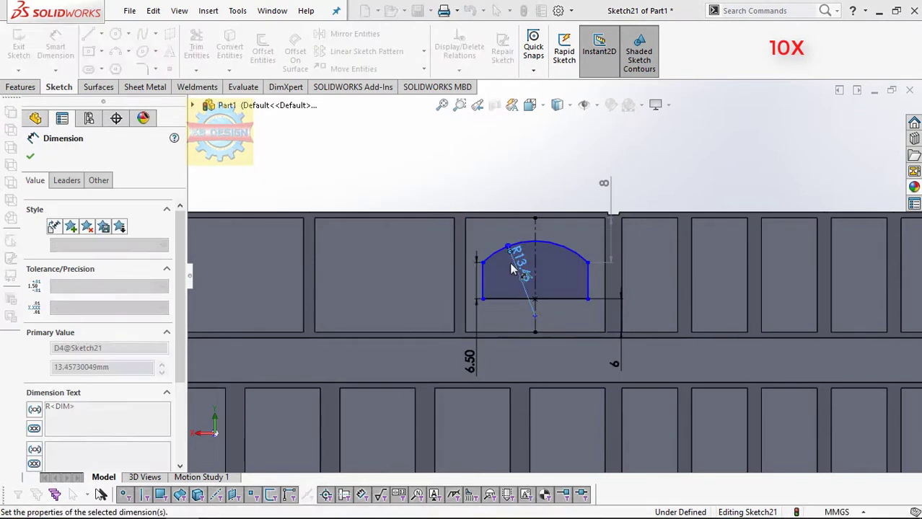
click(519, 264)
- Draw a centre rectangle in the next panel with a 3 mm offset dimension
click(89, 34)
click(88, 51)
click(383, 281)
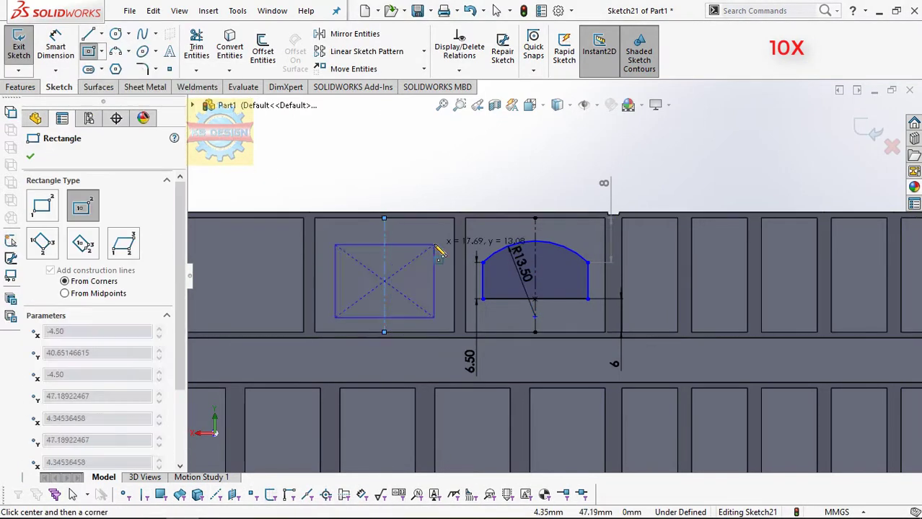
click(334, 245)
text(3)
key(Return)
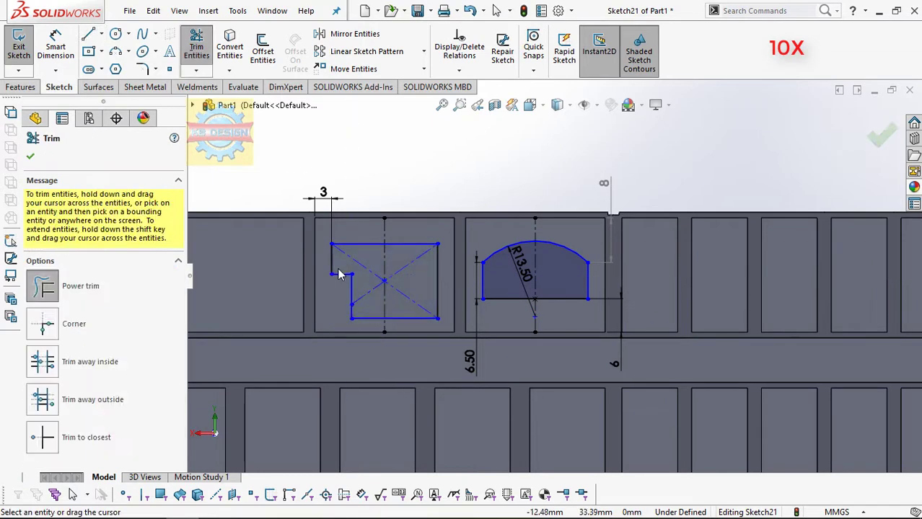
- Trim and mirror the rectangle's corners to form a T-shaped outline
drag(336, 321, 383, 312)
click(354, 34)
click(196, 45)
drag(390, 260, 400, 310)
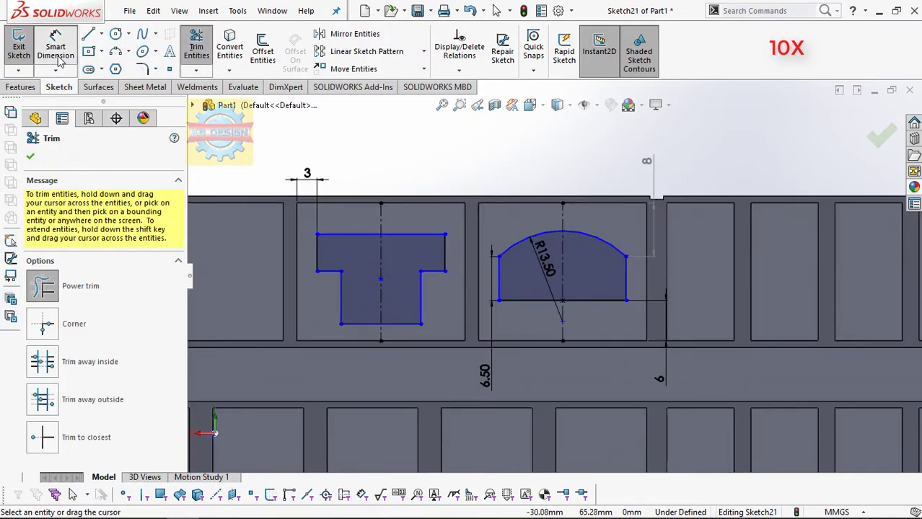
- Dimension the T's stem at 5 mm and its height at 10 mm
click(55, 45)
click(333, 297)
text(5)
key(Return)
click(446, 253)
click(453, 306)
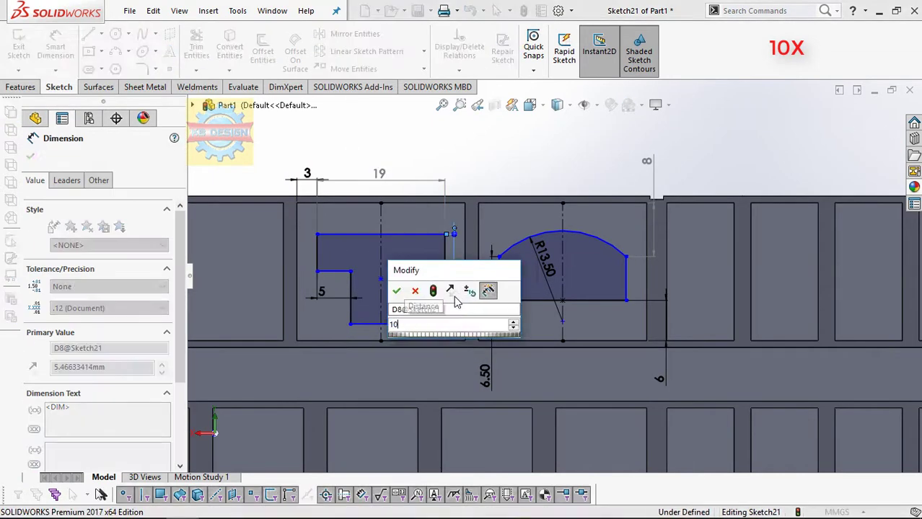
text(10)
key(Return)
- Add one more dimension to the T and drag its stem corner shorter
click(312, 210)
key(Return)
scroll(519, 259, up, 5)
key(Escape)
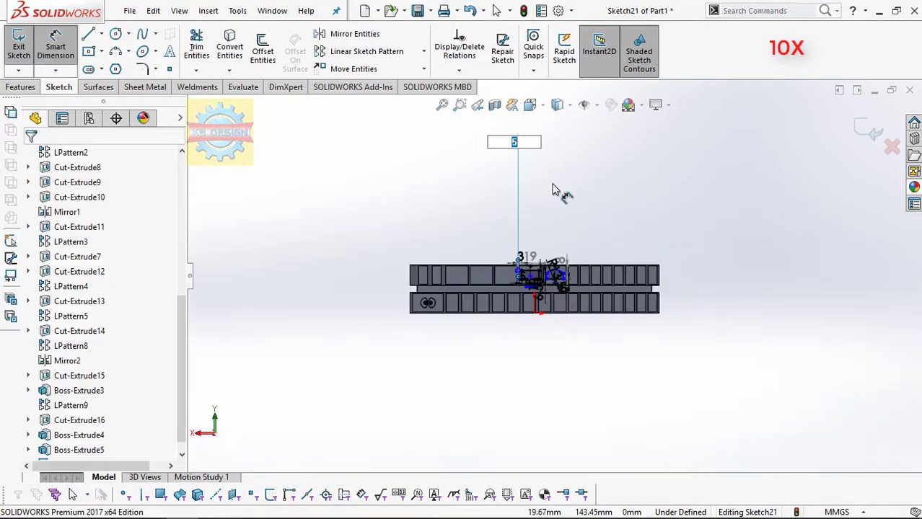
scroll(544, 361, down, 4)
drag(541, 357, 548, 323)
scroll(548, 322, down, 1)
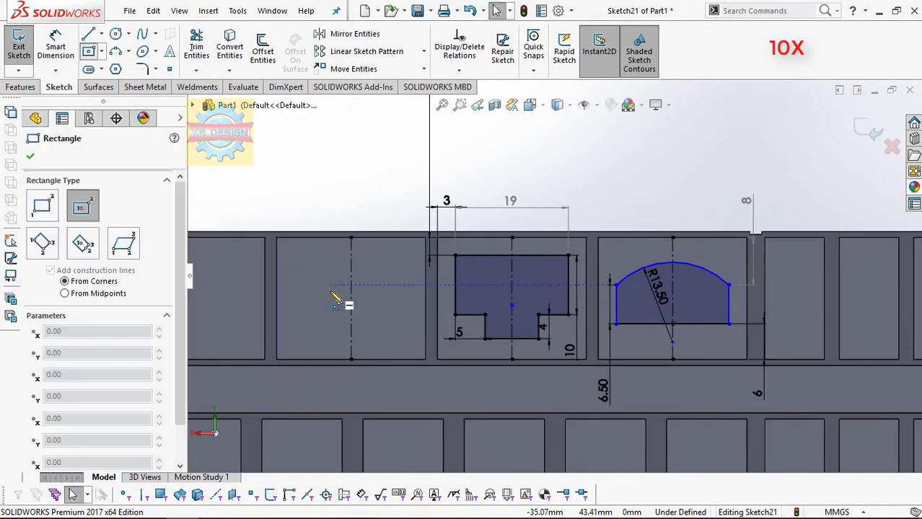
- Dimension the new rectangle's width to 20.50 and add its height dimension
click(55, 47)
click(351, 261)
click(351, 182)
text(20.5)
key(Return)
click(289, 261)
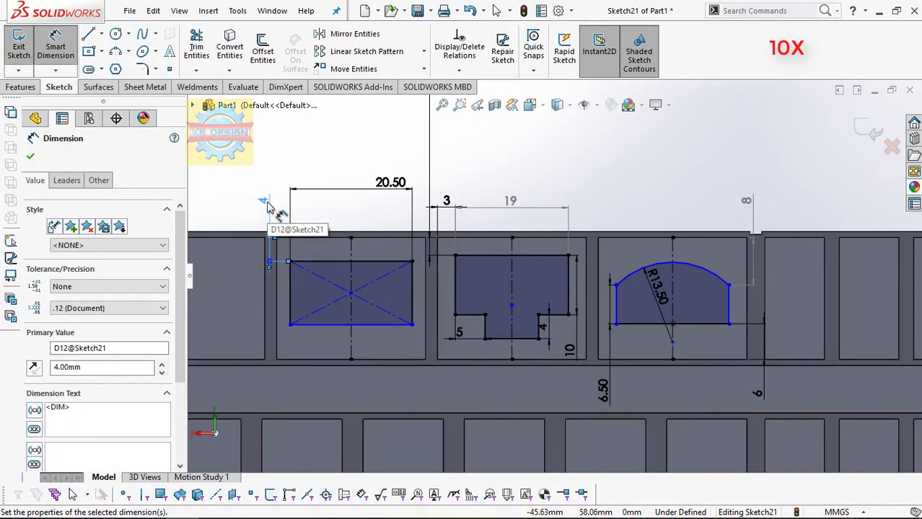
click(232, 298)
- Draw a stepped lower-left corner, trim the leftovers, and dimension it 3.50
key(l)
scroll(288, 288, down, 3)
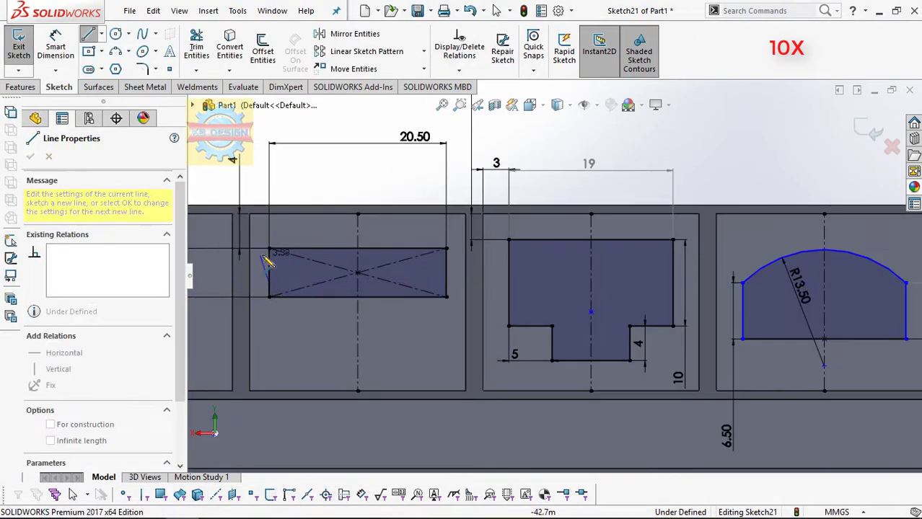
click(297, 288)
click(196, 47)
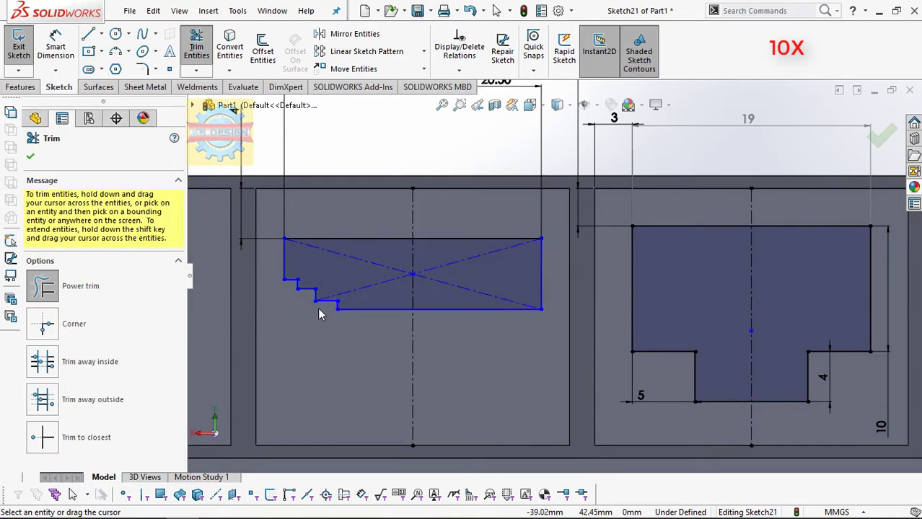
drag(339, 292, 317, 310)
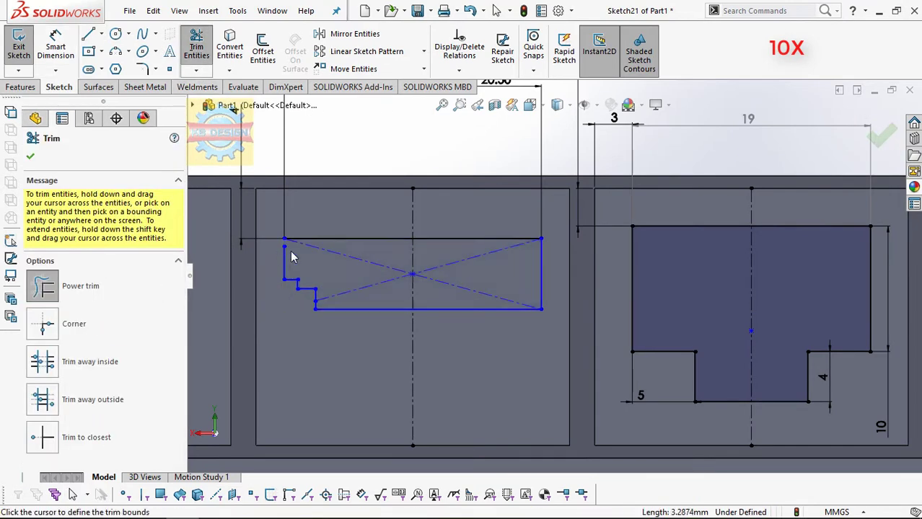
key(d)
click(281, 253)
click(271, 257)
key(Return)
scroll(275, 281, down, 3)
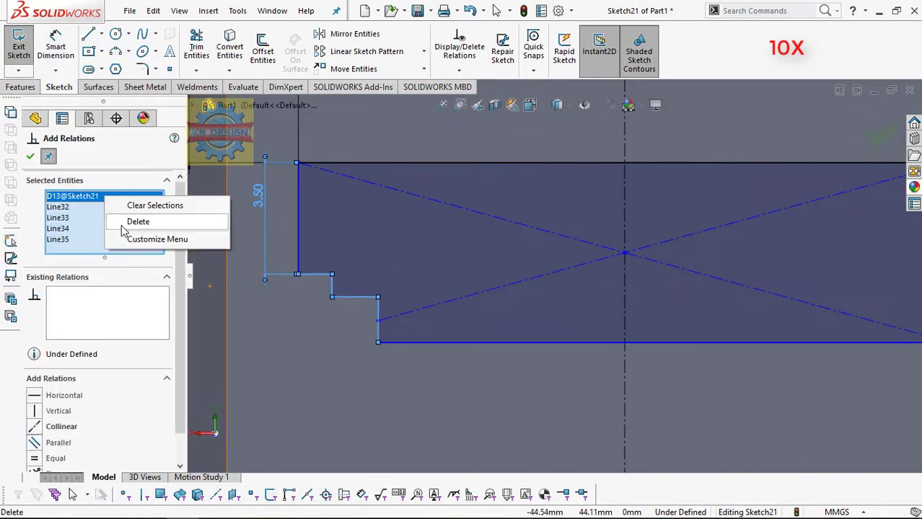
scroll(416, 336, up, 3)
- Mirror the step to the right, trim overlaps, and extrude-cut all three ports
click(354, 34)
click(577, 346)
click(196, 47)
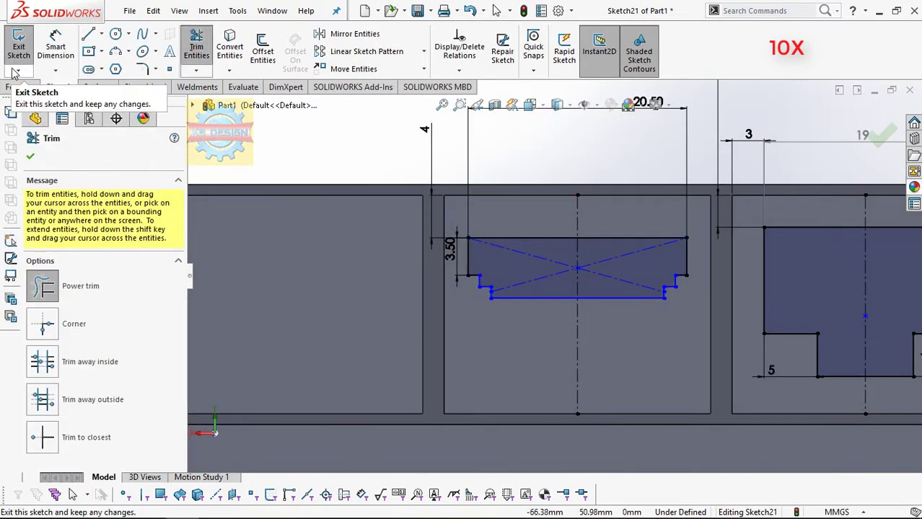
click(16, 73)
click(861, 124)
scroll(644, 215, down, 3)
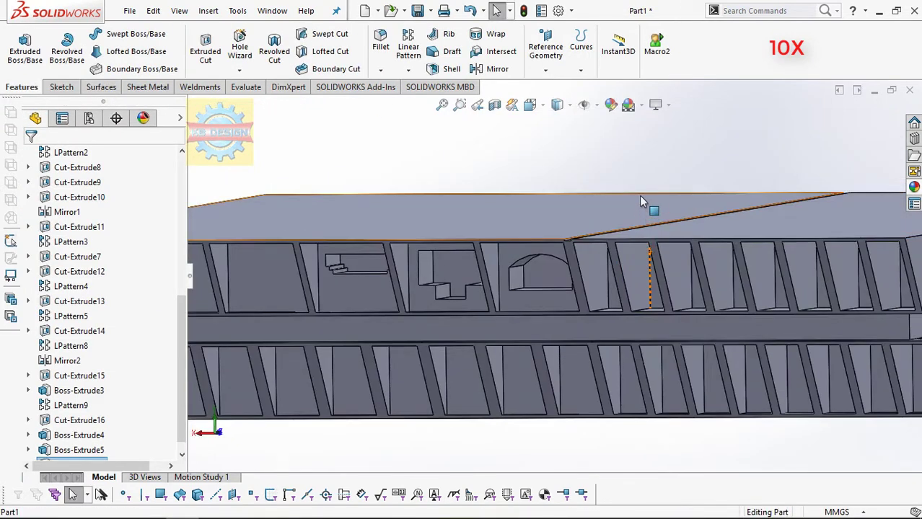
- Start a new sketch inside the stepped port with a thin rectangle across it
click(382, 259)
click(432, 218)
drag(318, 289, 579, 301)
- Dimension the thin strip with 0.30 side gaps and a 0.75 height
click(320, 295)
click(339, 289)
text(.5)
key(Return)
click(431, 252)
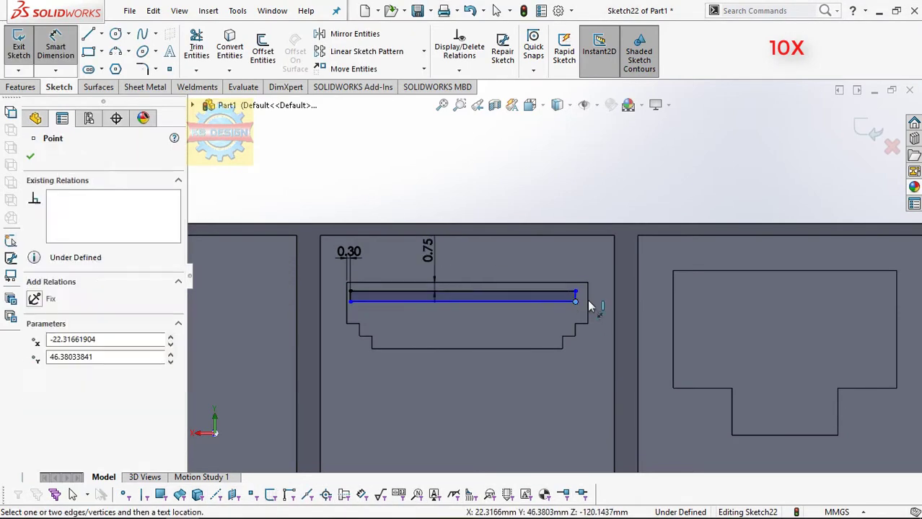
click(577, 241)
click(585, 295)
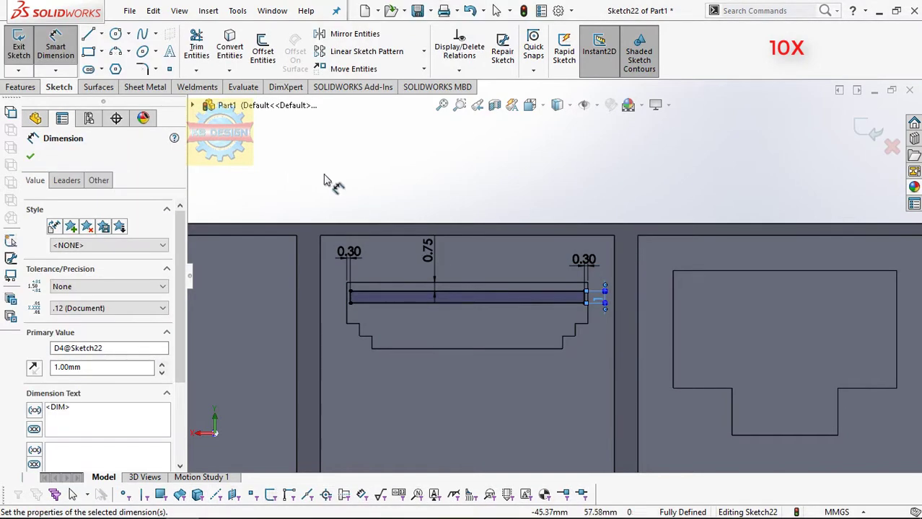
- Draw a rectangle inside the arched port offset 1 mm from its bottom
drag(549, 317, 754, 260)
click(733, 318)
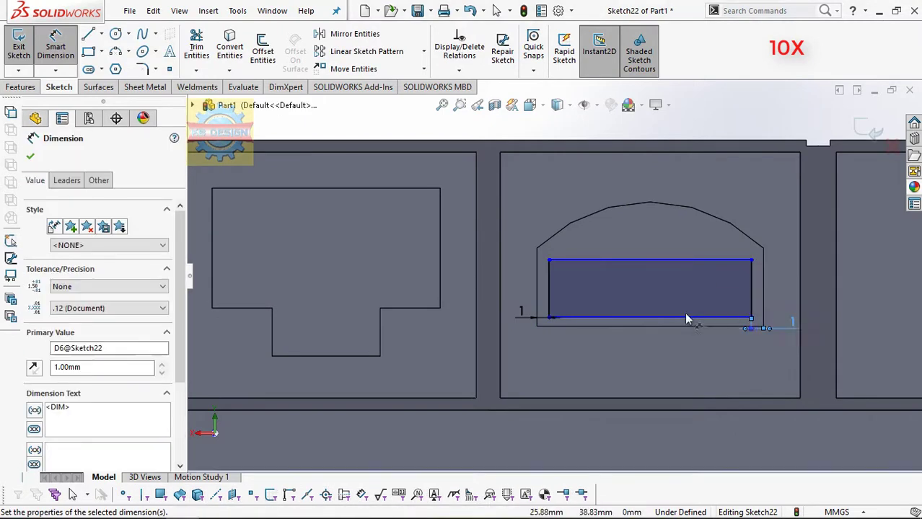
click(668, 319)
key(Return)
- Exit the sketch and extrude the rectangles as solid boss material
click(22, 87)
click(205, 51)
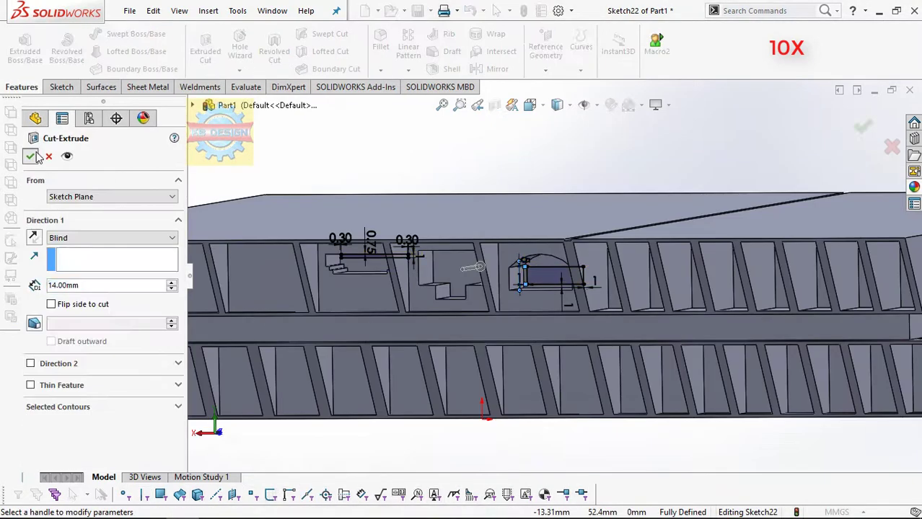
click(47, 158)
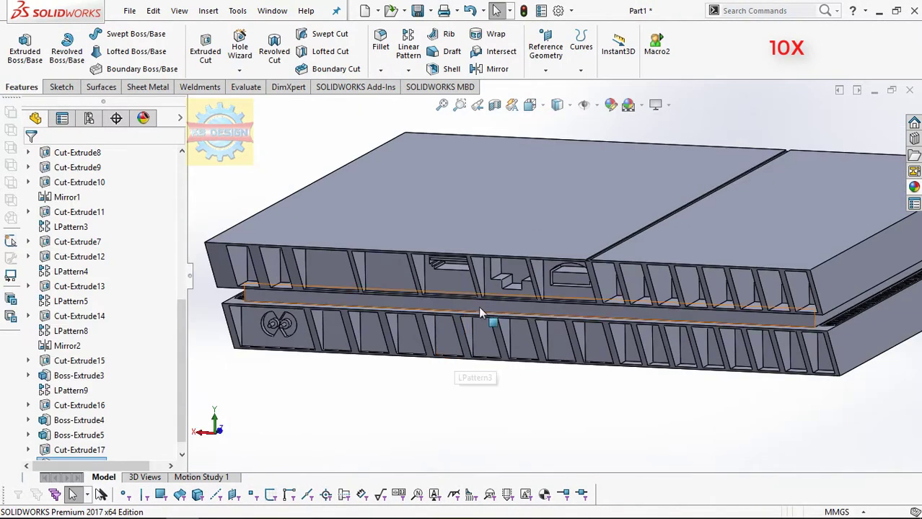
- Sketch a rectangle on the front face with a 9.50 height
click(792, 195)
click(61, 86)
click(88, 52)
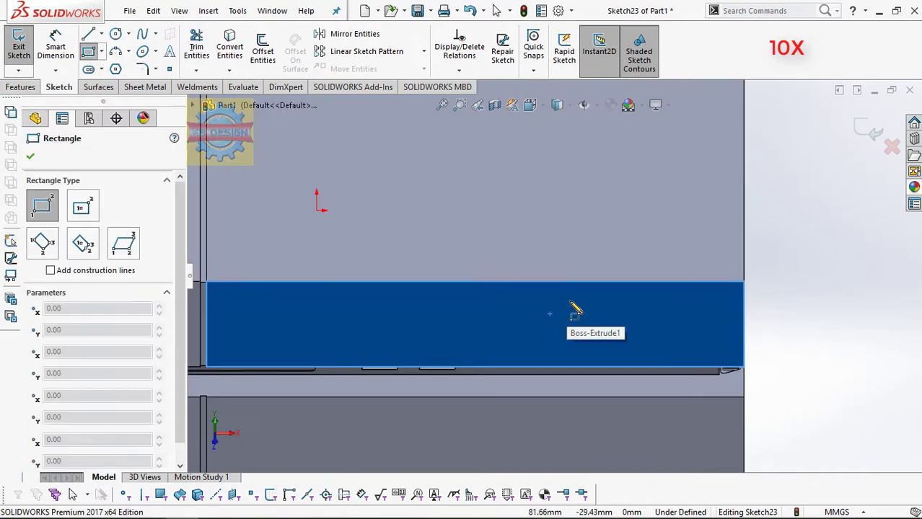
drag(488, 224, 602, 360)
click(56, 47)
click(487, 292)
click(411, 289)
text(9.5)
key(Return)
- Add a horizontal centreline through the profile and set its width to 5.50
drag(305, 283, 804, 286)
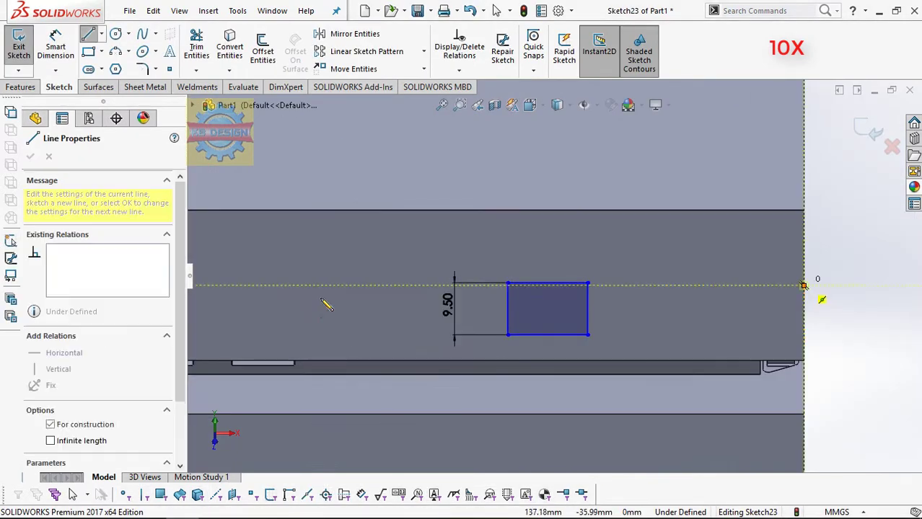
click(305, 286)
ctrl+click(804, 286)
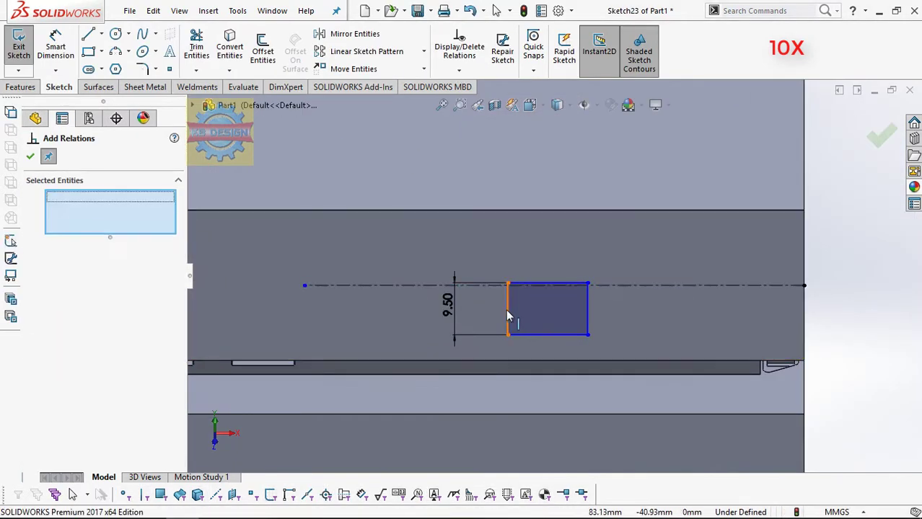
scroll(632, 328, up, 2)
key(l)
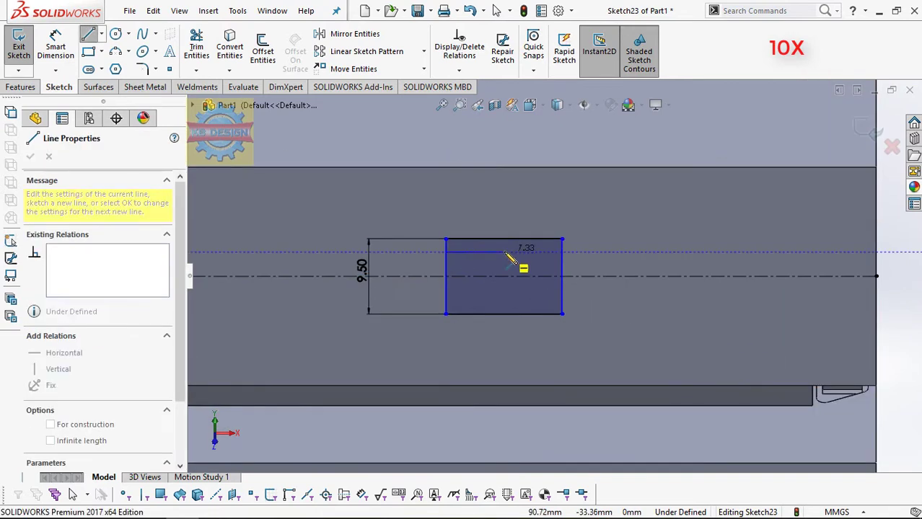
click(196, 45)
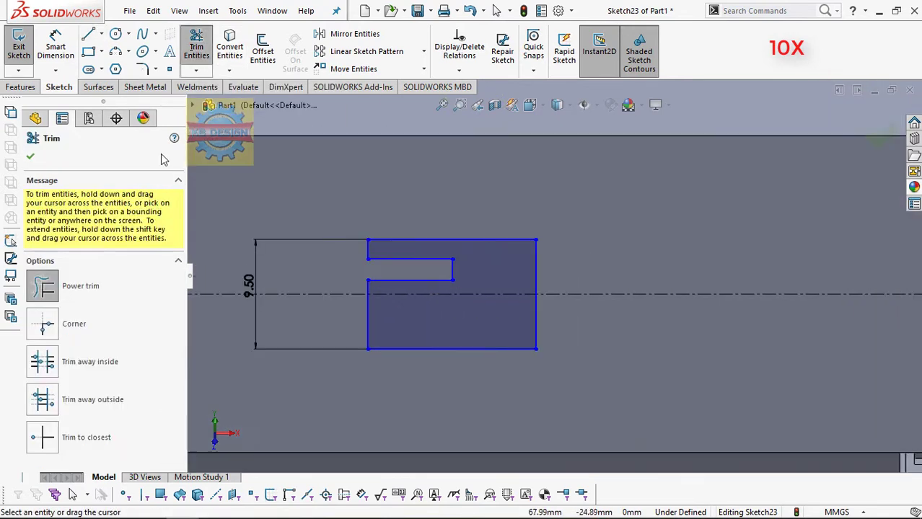
text(5.5)
key(Return)
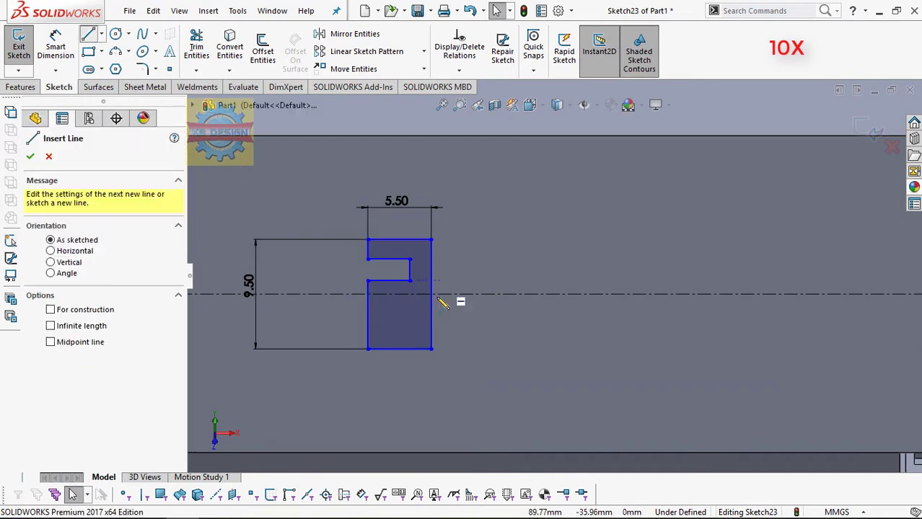
- Trim the lower profile lines, add two 1 mm thickness dimensions, and fillet the inner corner R1
click(196, 44)
drag(447, 325, 403, 360)
click(56, 45)
text(1)
key(Return)
click(468, 246)
text(1)
key(Return)
click(142, 69)
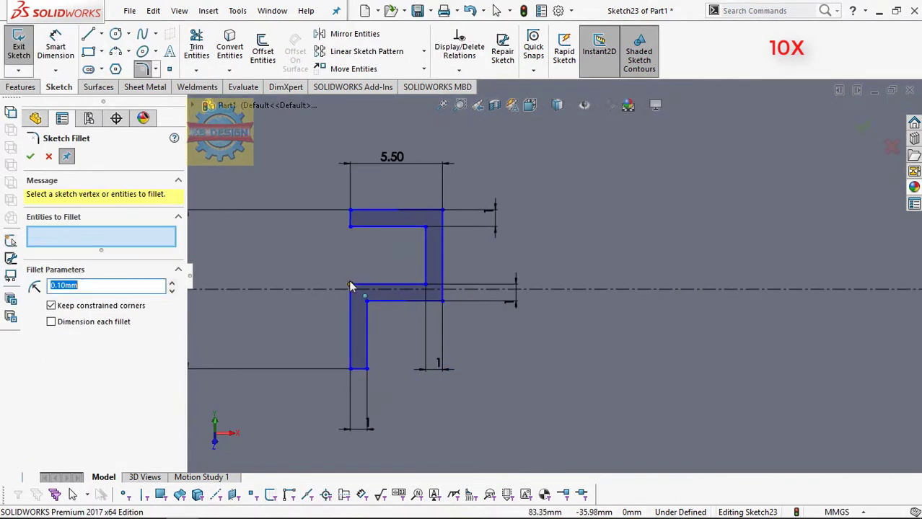
text(1.)
click(490, 273)
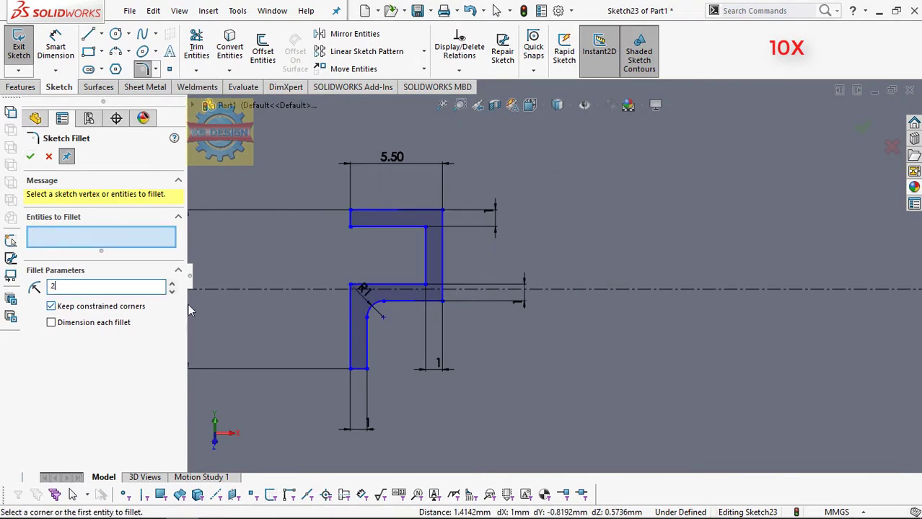
- Dimension the slot's inner height to 2
click(56, 45)
click(398, 241)
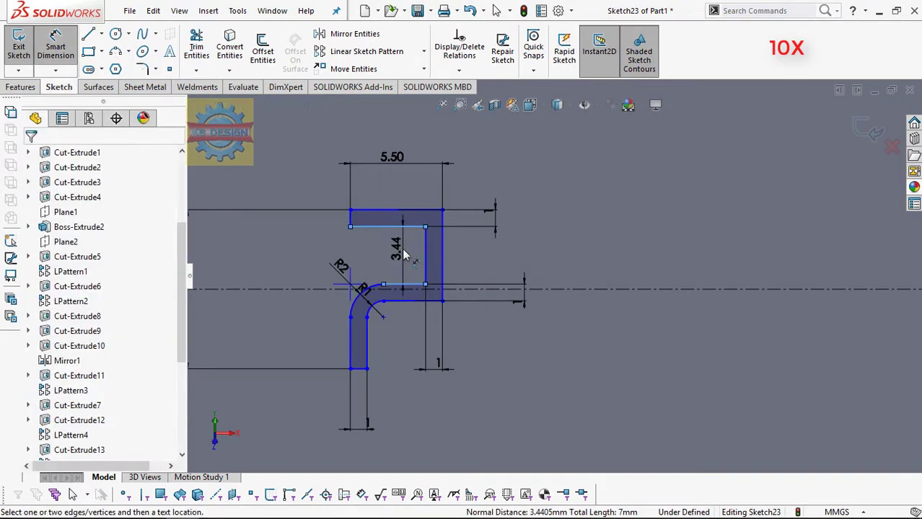
scroll(407, 281, up, 3)
click(618, 285)
scroll(470, 271, down, 2)
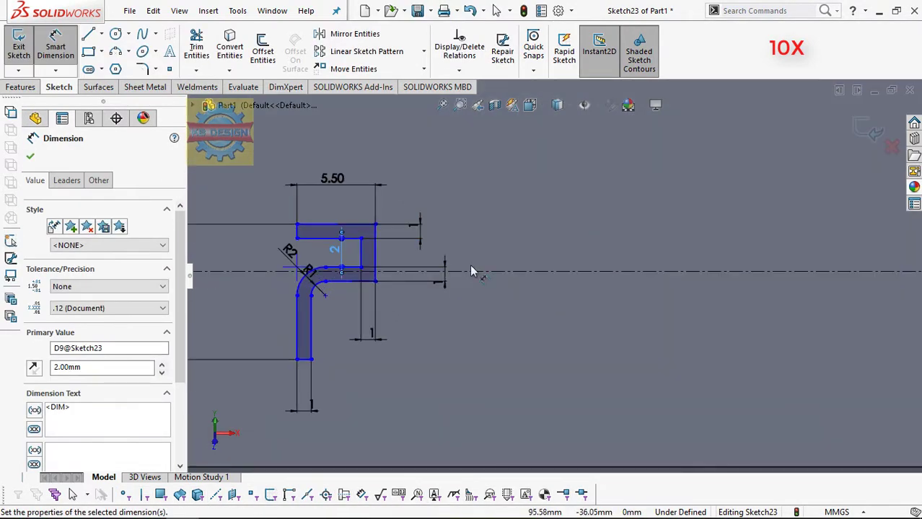
- Set the P's outer curve radius to R2.50 and start a rectangle to its right
click(375, 225)
click(398, 226)
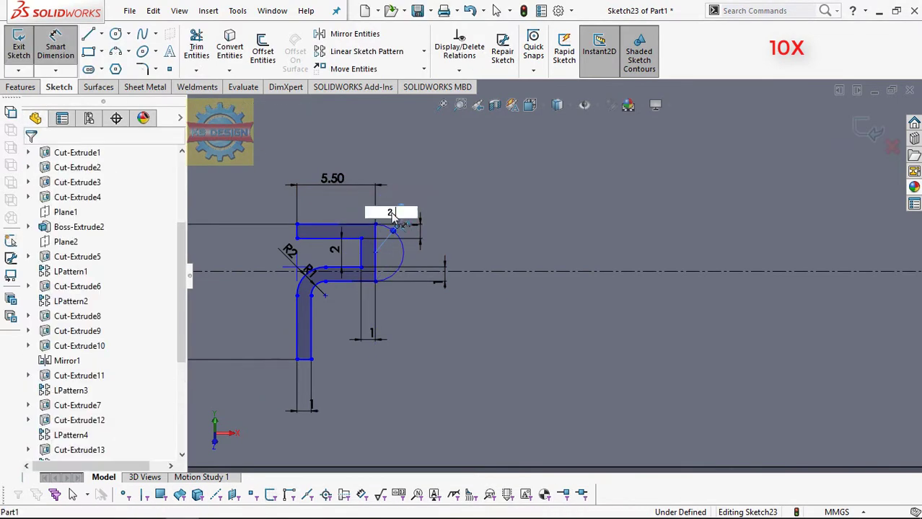
text(2.5)
key(Return)
scroll(389, 245, down, 2)
click(371, 258)
key(t)
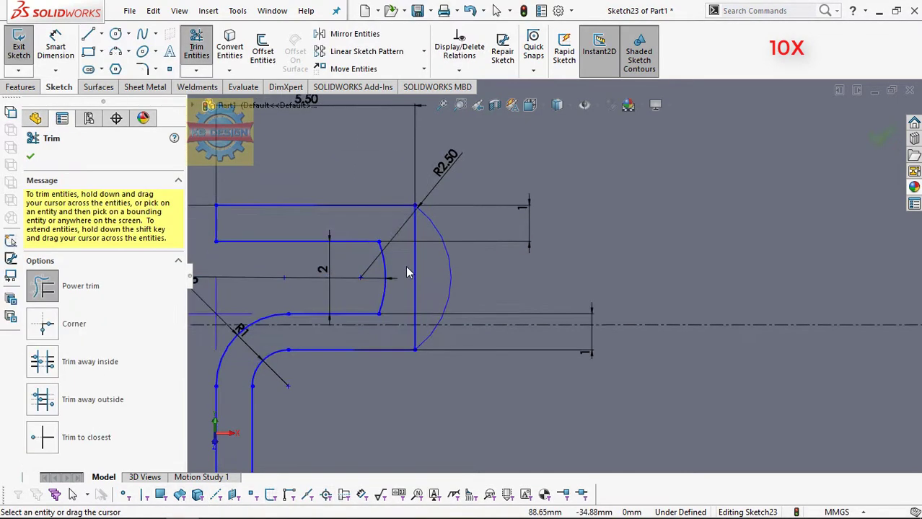
scroll(395, 265, up, 3)
scroll(581, 315, up, 3)
key(r)
click(586, 265)
- Draw an 8-wide rectangle right of the P, then trim it and add lines to form the S outline
click(638, 320)
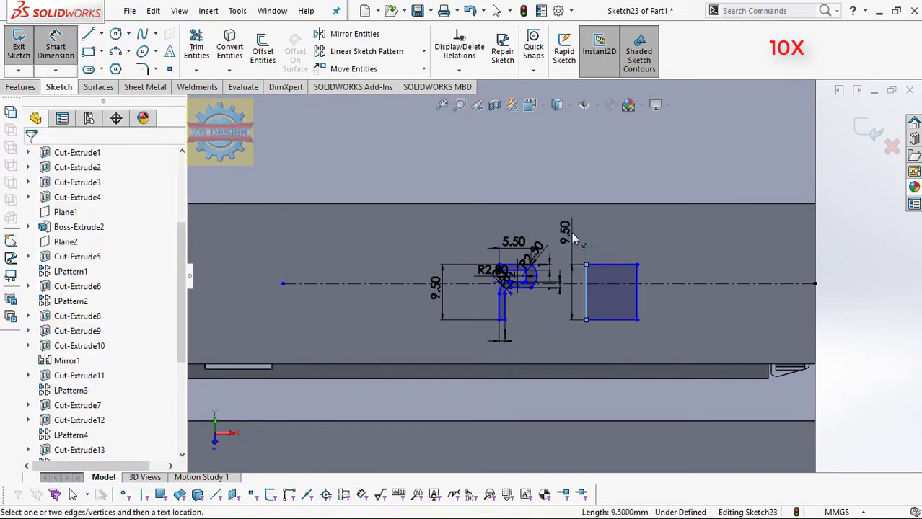
scroll(660, 281, down, 3)
click(553, 233)
click(553, 193)
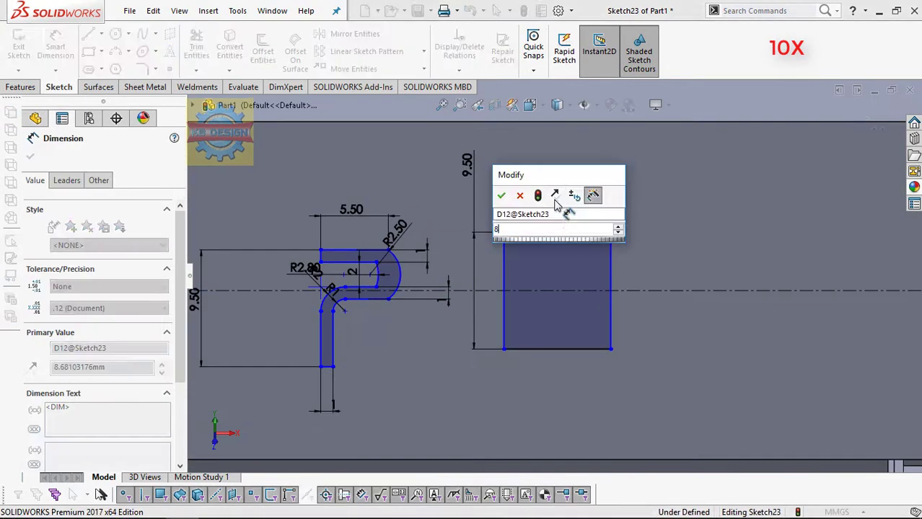
text(8)
key(Return)
key(l)
click(548, 232)
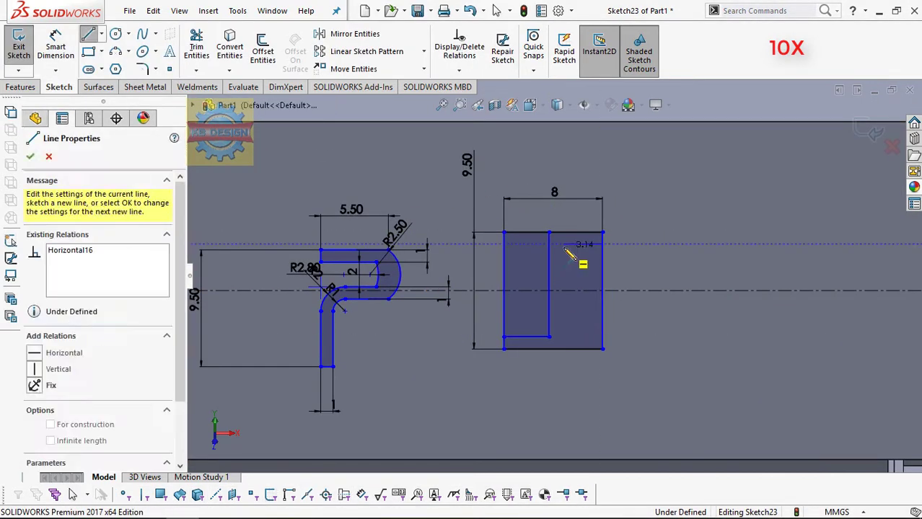
mouse_move(494, 277)
mouse_down()
mouse_move(601, 357)
mouse_move(603, 273)
mouse_up()
key(Escape)
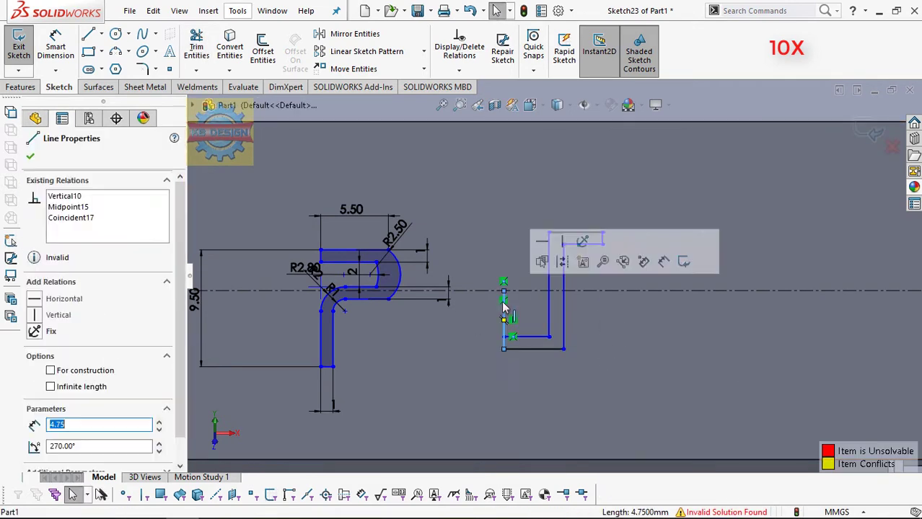
click(503, 349)
key(Escape)
- Dimension the S with stroke thickness 1.5, overall height 9.50 and top width 8
click(603, 243)
click(641, 238)
text(1.5)
key(Return)
click(72, 54)
click(504, 337)
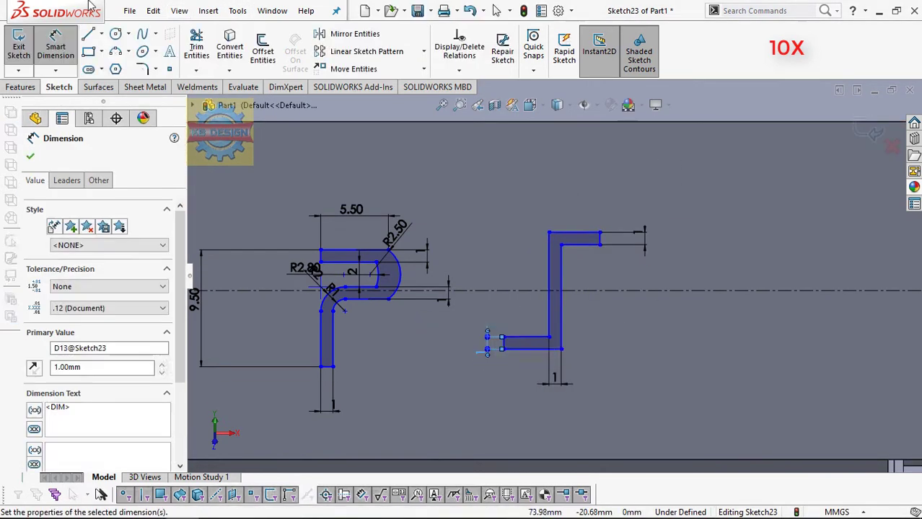
click(577, 238)
click(669, 289)
text(8)
key(Return)
key(Escape)
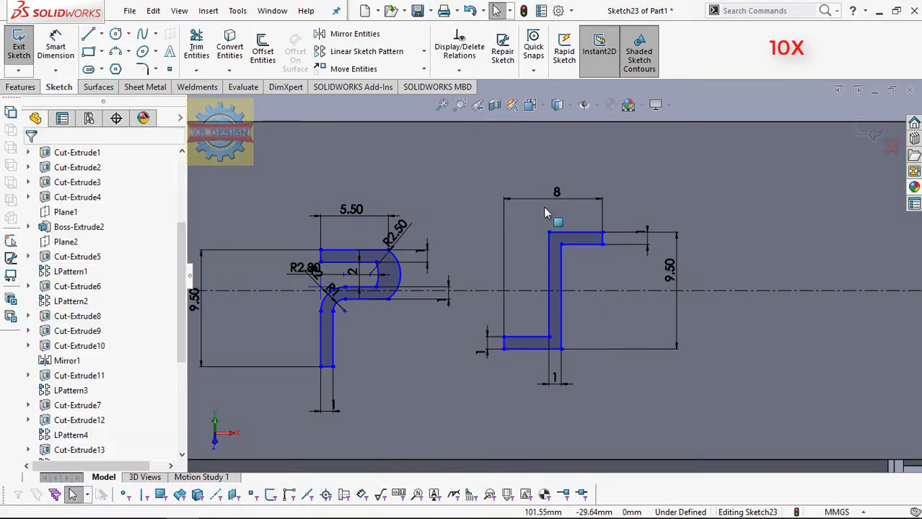
- Round the S's inner corners, delete the stray arc, and give the end cap a 0.70 radius
click(553, 339)
click(114, 57)
key(Delete)
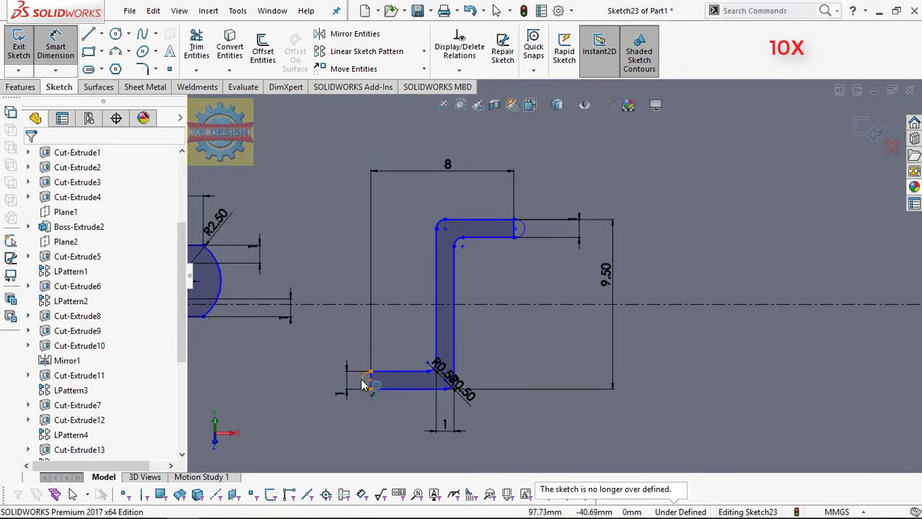
scroll(325, 375, down, 3)
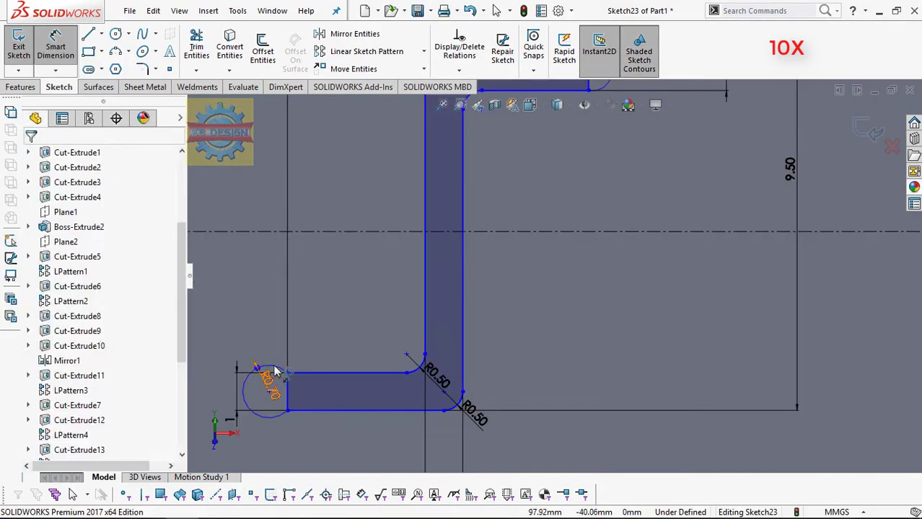
key(Escape)
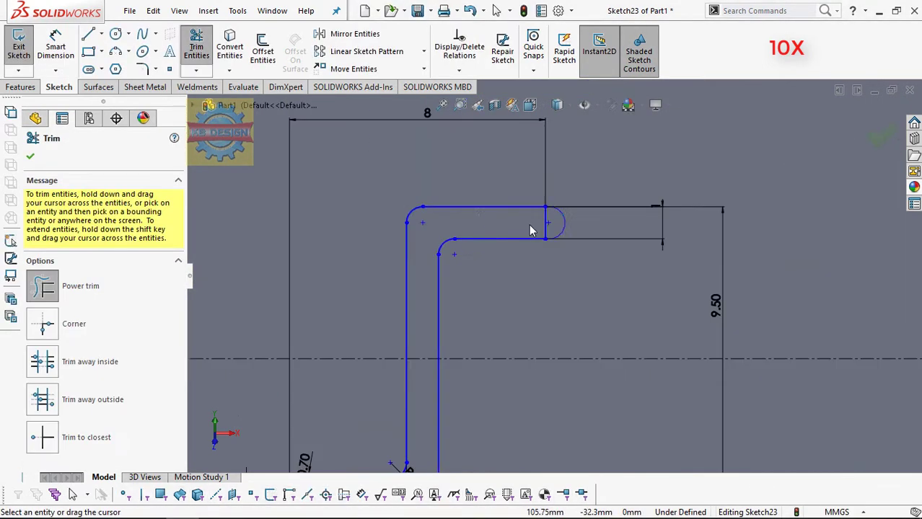
click(527, 225)
text(0.7)
key(Return)
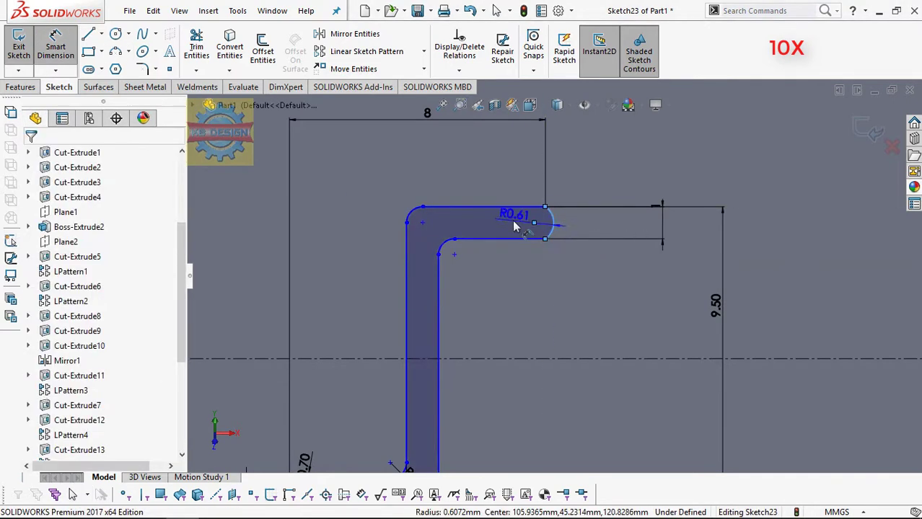
scroll(519, 220, up, 3)
- Draw a rectangle right of the S and give it a 10.50 width
click(88, 51)
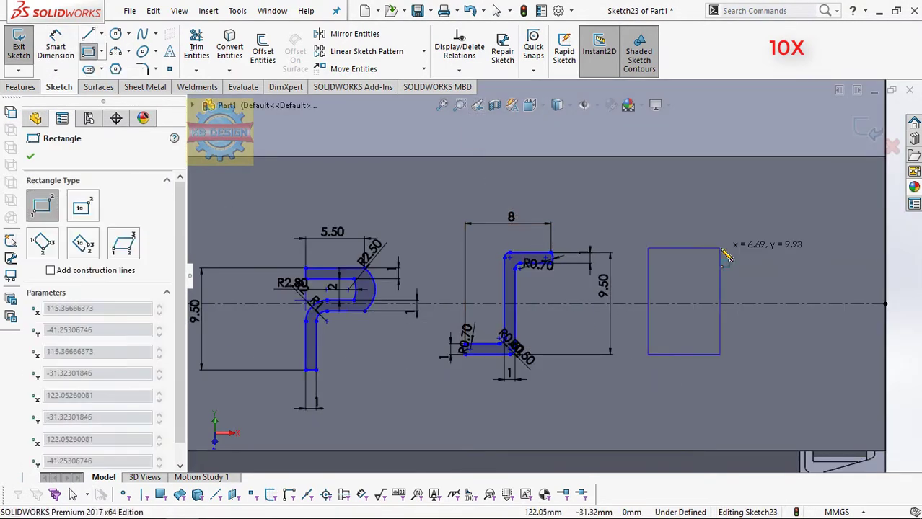
drag(648, 354, 736, 253)
key(Escape)
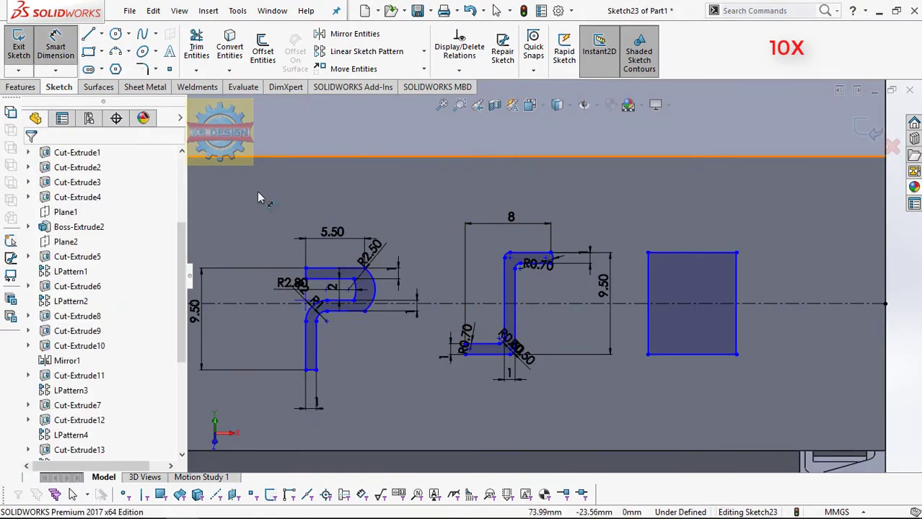
click(55, 47)
click(693, 354)
click(693, 390)
text(10.5)
key(Return)
- Add a diagonal across the rectangle and trim its upper-left edges into a triangle
click(87, 36)
click(760, 253)
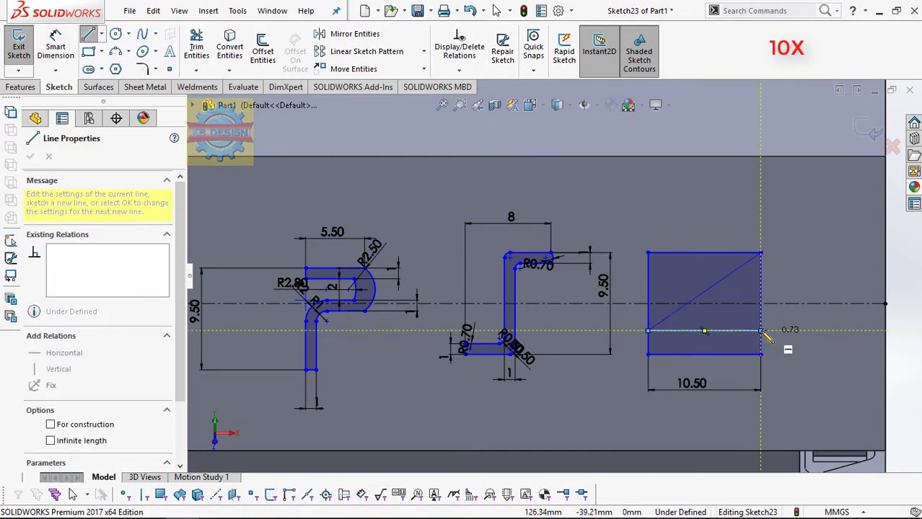
scroll(766, 339, down, 2)
click(196, 47)
drag(634, 189, 519, 279)
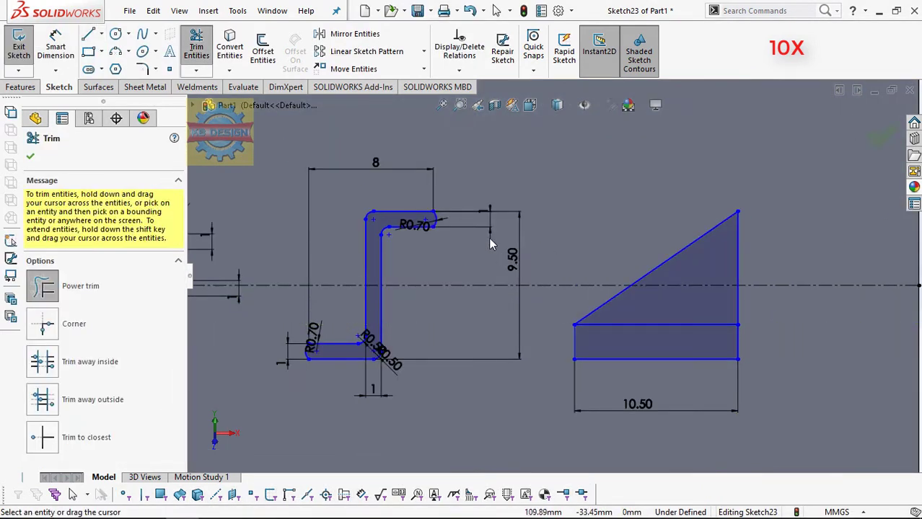
- Offset the triangle edges inward and the right vertical line by 0.50 to form the 4
click(262, 51)
click(644, 325)
click(196, 47)
drag(559, 348, 585, 349)
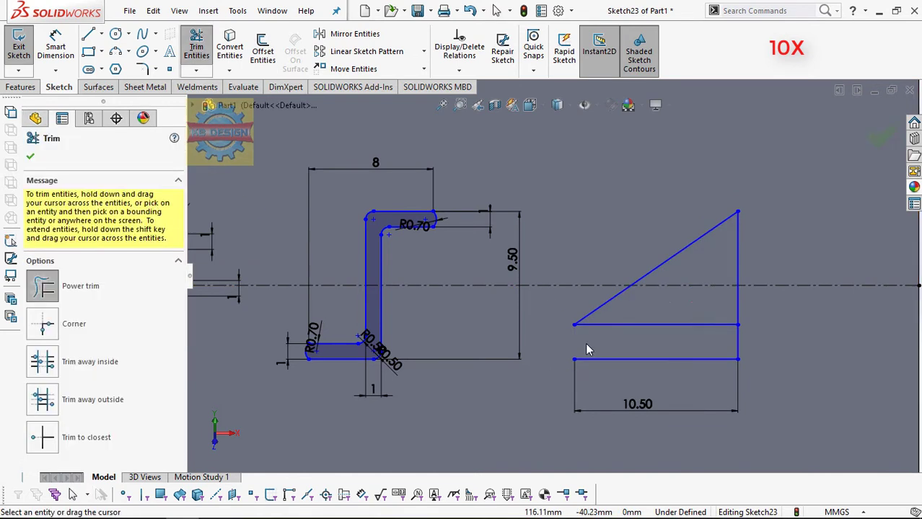
click(263, 50)
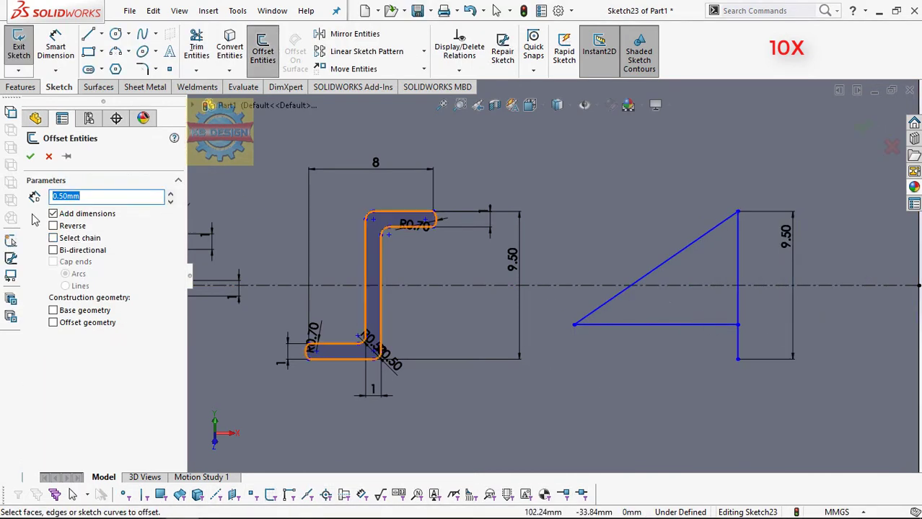
key(Return)
key(Return)
click(737, 289)
key(Return)
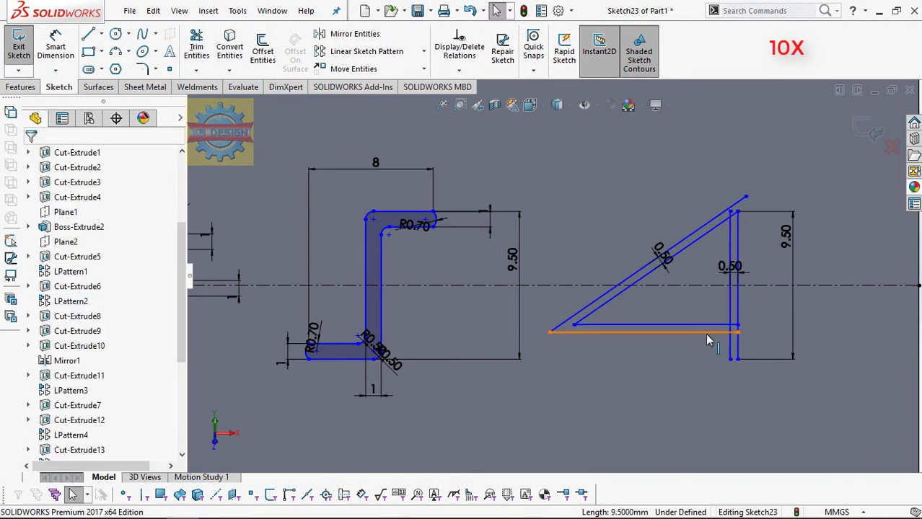
scroll(658, 402, down, 2)
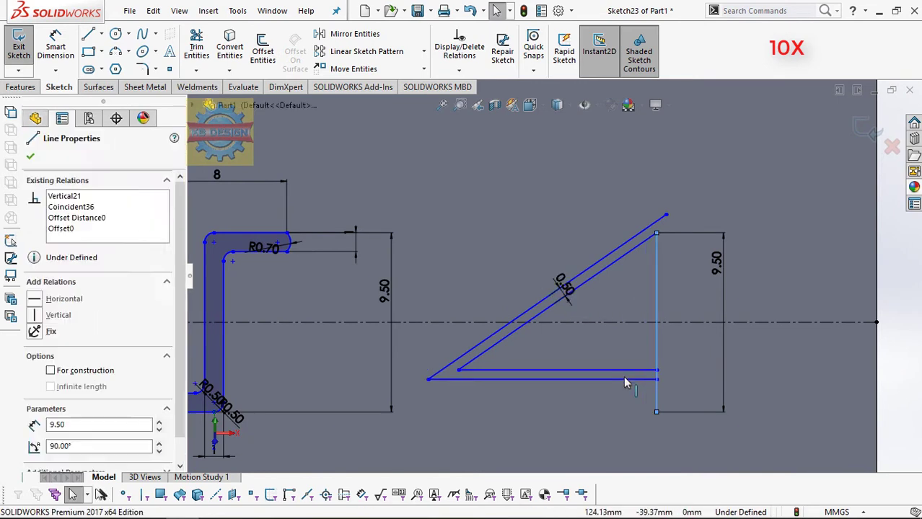
- Trim the excess and overlapping line ends to clean up the 4
click(30, 156)
click(197, 46)
click(262, 51)
click(656, 325)
key(Return)
click(197, 46)
key(Escape)
scroll(705, 349, down, 1)
key(l)
click(737, 360)
scroll(678, 226, down, 2)
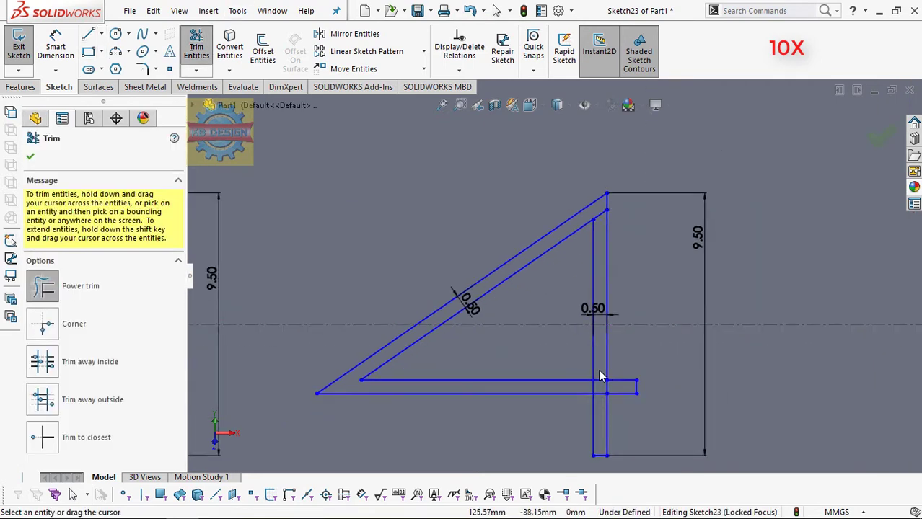
click(615, 380)
scroll(633, 243, up, 1)
key(Escape)
- Dimension the 4 with crossbar thickness 1 and a 1.90 dimension, and adjust its height
click(605, 325)
text(1)
key(Return)
click(626, 405)
scroll(596, 350, up, 3)
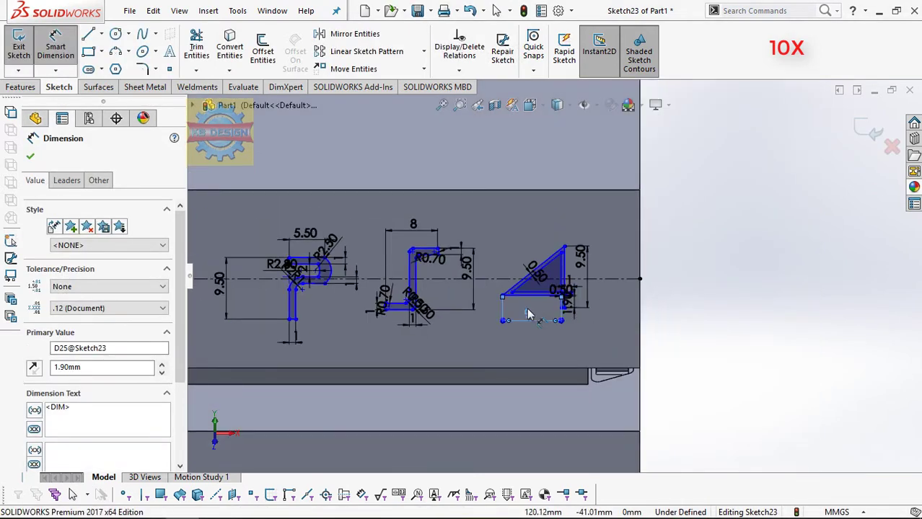
double_click(527, 312)
key(l)
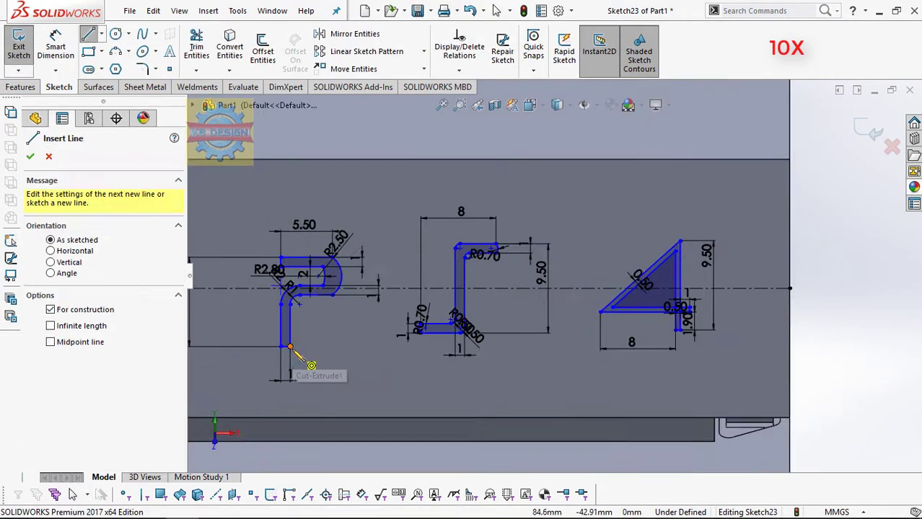
scroll(281, 281, down, 3)
scroll(281, 281, down, 4)
key(Escape)
- Use Move Entities to reposition the P profile and the 4 shape
drag(268, 134, 494, 382)
click(354, 68)
key(Escape)
scroll(500, 336, up, 5)
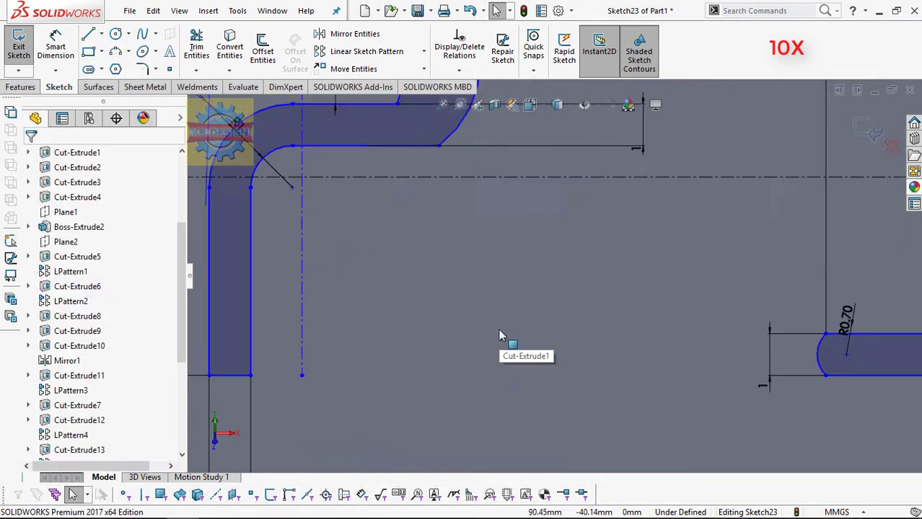
click(400, 282)
scroll(390, 274, down, 5)
key(Escape)
scroll(592, 287, up, 3)
scroll(761, 305, up, 2)
click(762, 305)
key(Return)
click(827, 308)
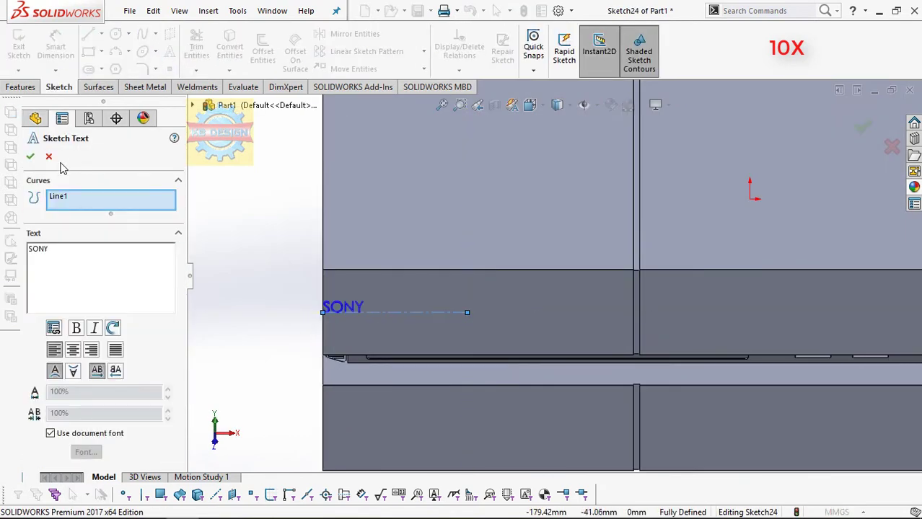
- Create 'SONY' sketch text on a new baseline with a custom enlarged font instead of the document font
click(51, 433)
click(85, 451)
click(597, 200)
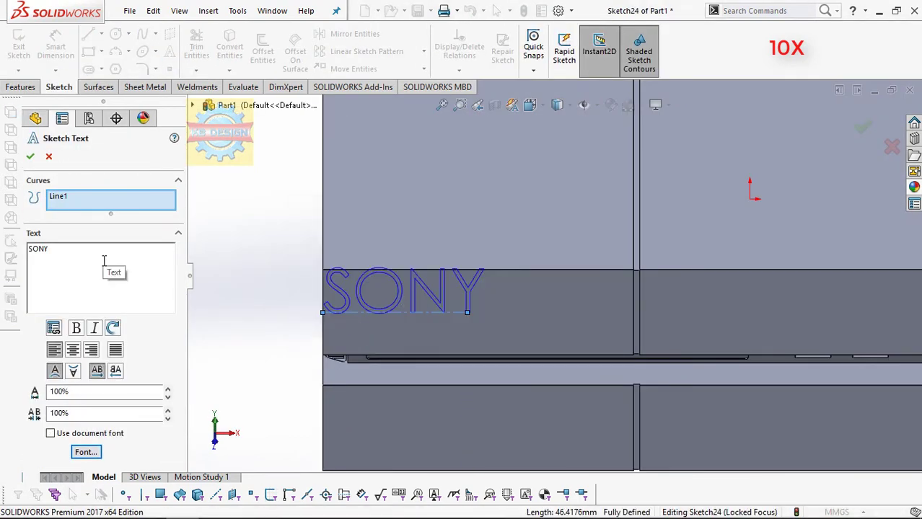
click(85, 451)
click(596, 200)
click(30, 155)
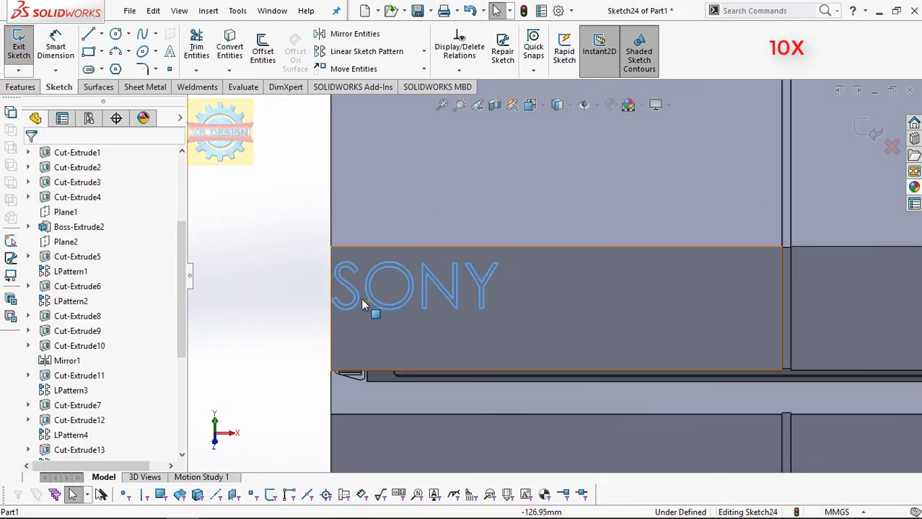
key(l)
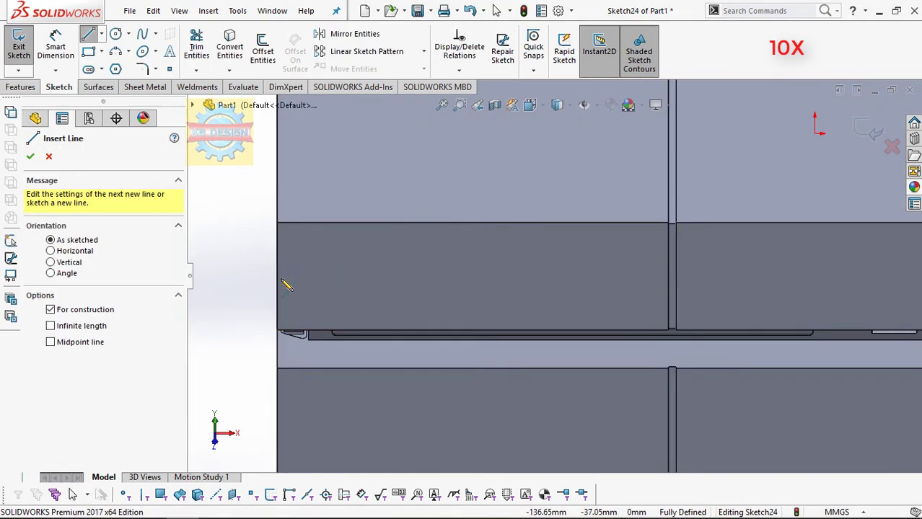
double_click(578, 276)
click(85, 452)
click(541, 200)
- Extrude the SONY lettering 0.10 mm as a boss, then view the console's front
click(30, 155)
click(22, 87)
click(25, 50)
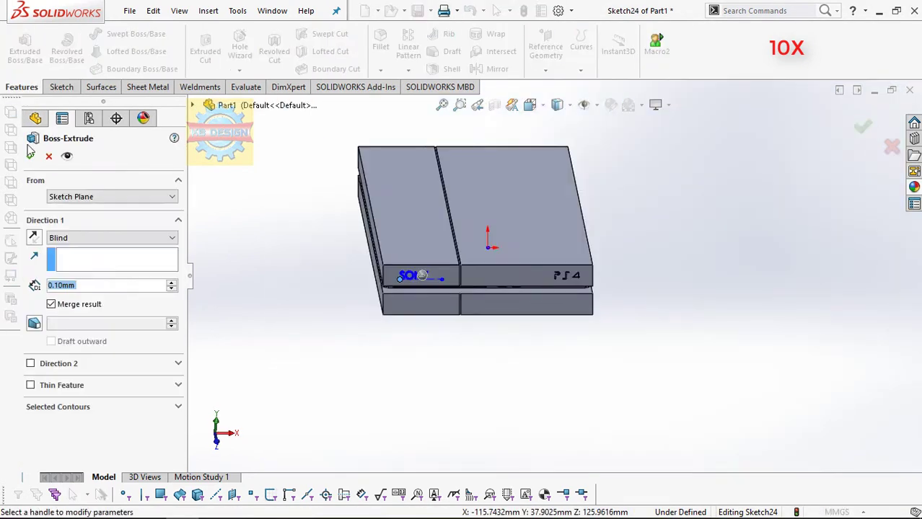
key(Return)
key(ctrl+1)
- Sketch a circle on the front slot face and trim it down to an arc
scroll(512, 239, down, 5)
click(395, 252)
click(61, 86)
click(24, 51)
click(139, 52)
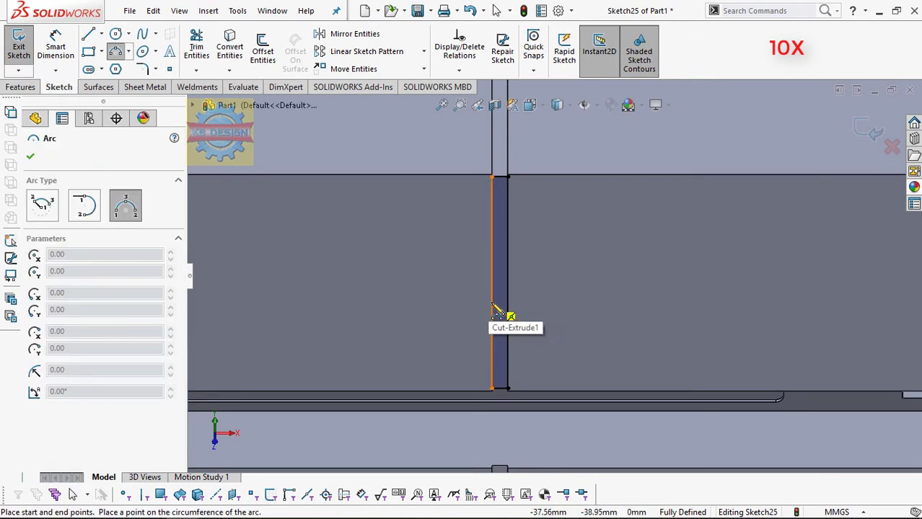
scroll(500, 303, up, 5)
click(459, 238)
- Dimension the arc's position and the slot's 20 vertical span, then extrude the shape
click(34, 374)
click(494, 302)
key(Return)
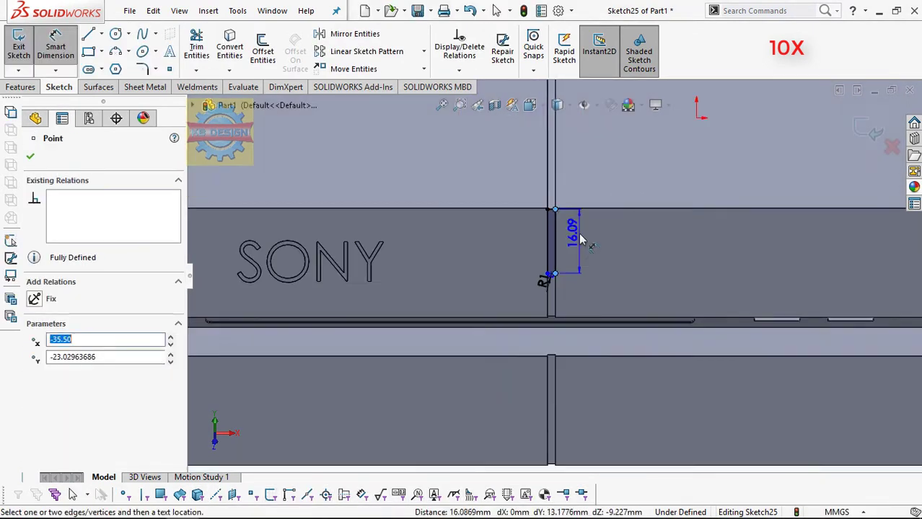
scroll(574, 229, up, 3)
click(532, 324)
click(590, 247)
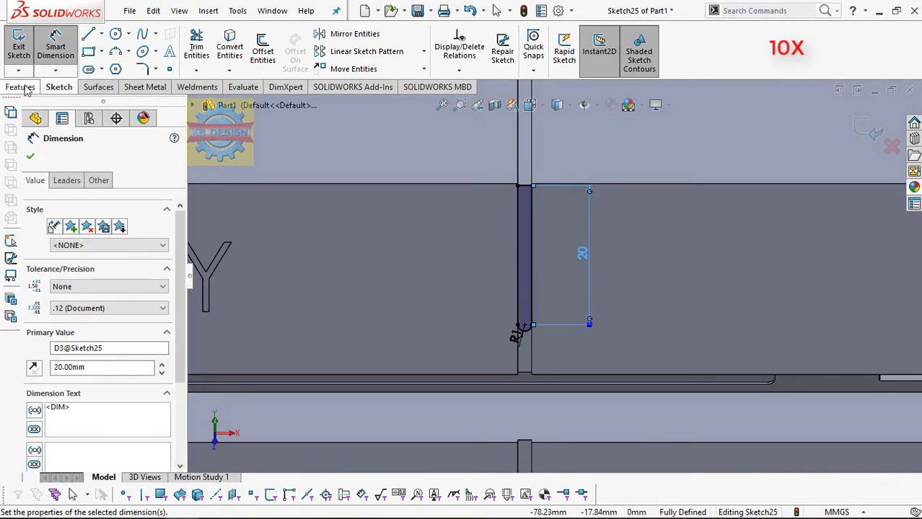
click(20, 86)
- On the console face, cap both slot ends with arcs tangent to the slot lines
click(18, 47)
click(554, 322)
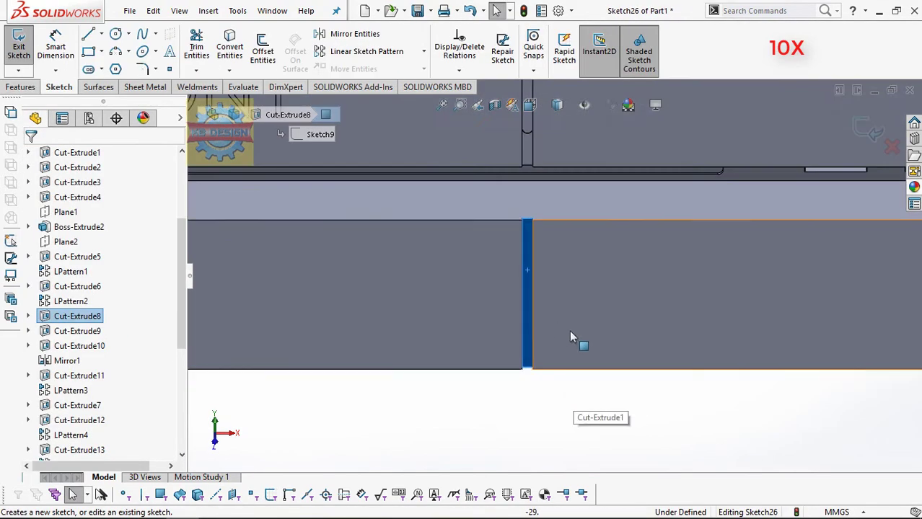
click(115, 51)
click(464, 180)
click(473, 181)
click(454, 180)
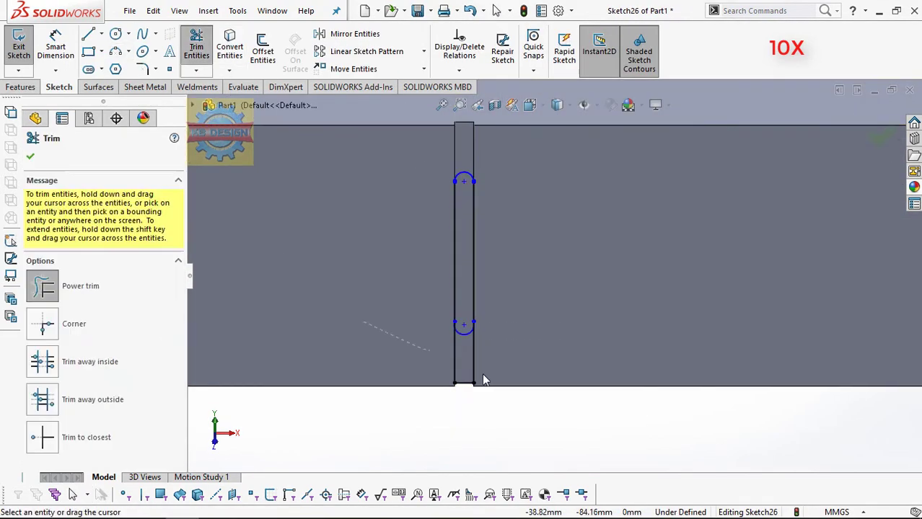
scroll(467, 185, up, 2)
click(450, 326)
ctrl+click(434, 253)
click(34, 374)
scroll(467, 289, down, 2)
click(458, 70)
- Dimension the slot length to 20 and extrude it as a boss
click(33, 374)
click(56, 46)
click(461, 317)
click(482, 295)
text(20)
key(Return)
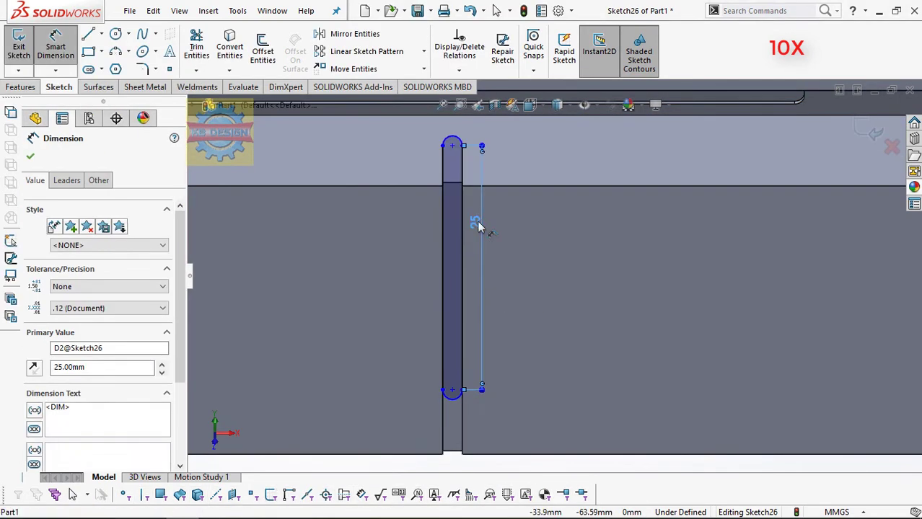
key(Escape)
click(463, 191)
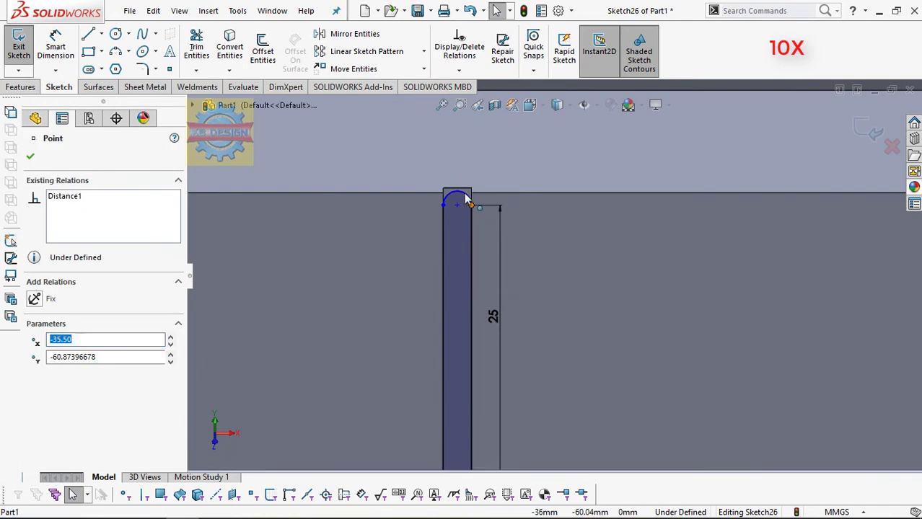
scroll(515, 188, down, 2)
click(525, 209)
click(19, 47)
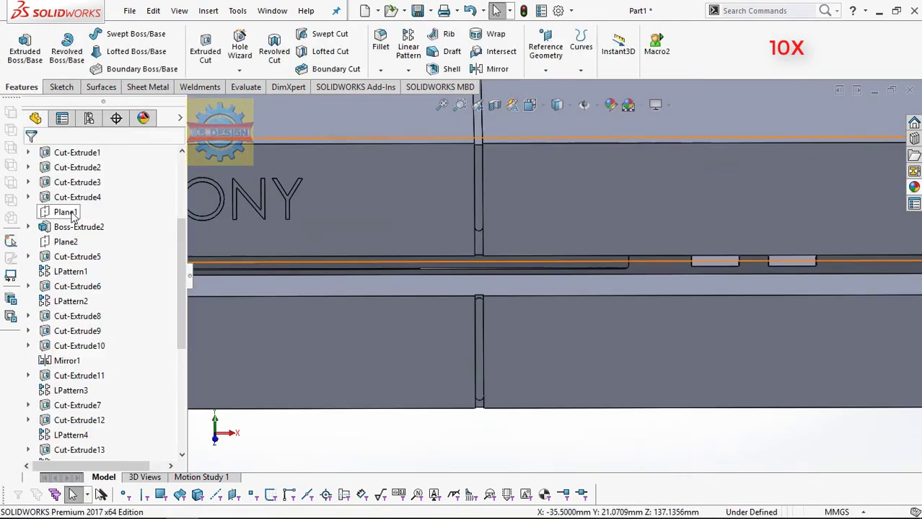
- Sketch a rectangle on the Front Plane and cut it Through All across the console front
click(74, 226)
click(19, 47)
click(88, 52)
drag(375, 310, 432, 306)
click(22, 86)
click(205, 47)
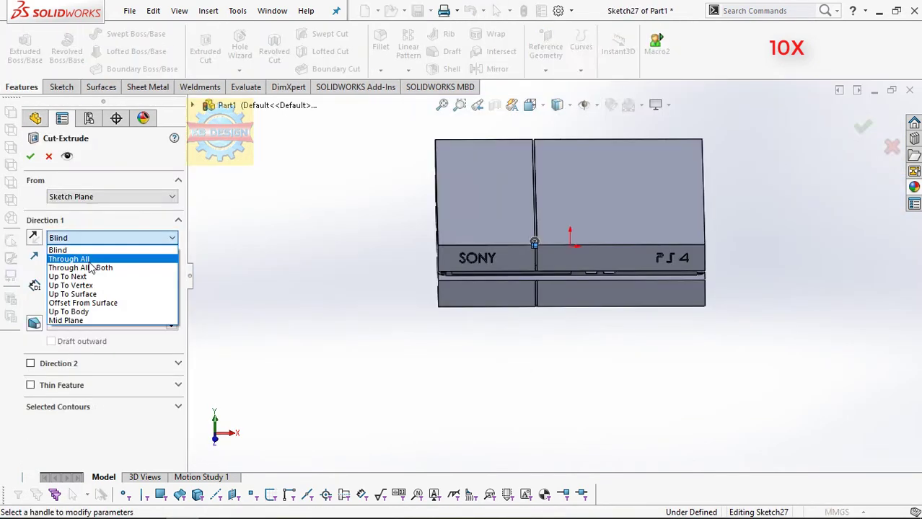
click(34, 128)
middle_drag(282, 216, 648, 174)
- Offset the T-shaped rear port outline 0.50mm and extrude it 1 as a raised rim
click(508, 256)
click(263, 51)
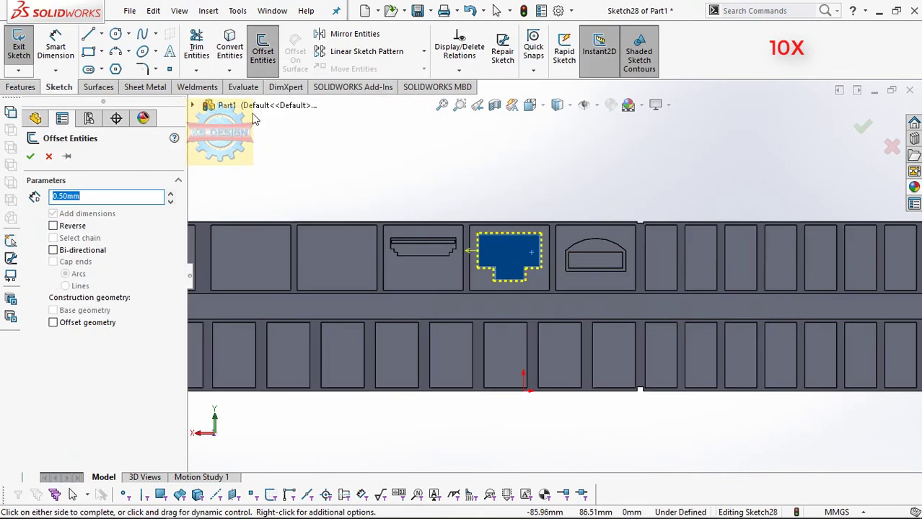
click(30, 156)
click(22, 86)
click(25, 47)
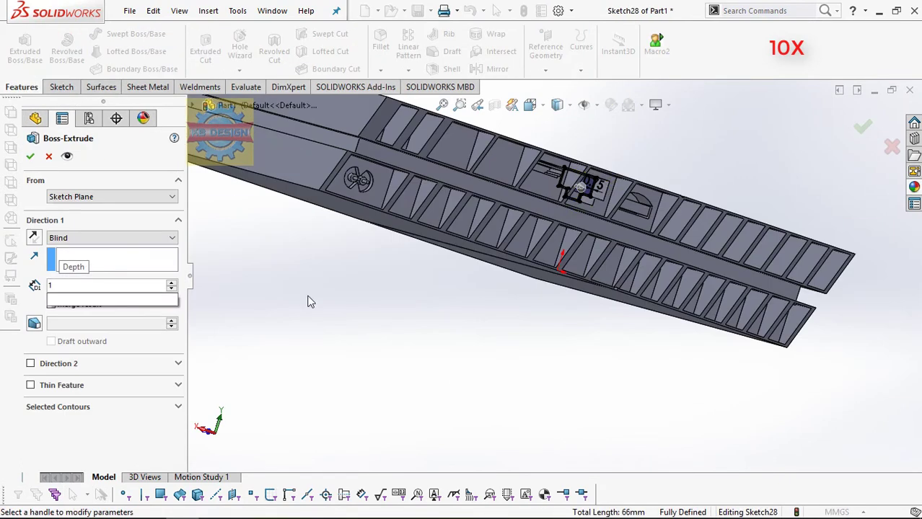
click(30, 156)
middle_drag(505, 288, 647, 189)
- Offset the wide port outline 0.75mm and cut the ring as a recess
scroll(647, 189, up, 5)
click(492, 234)
click(62, 87)
click(263, 50)
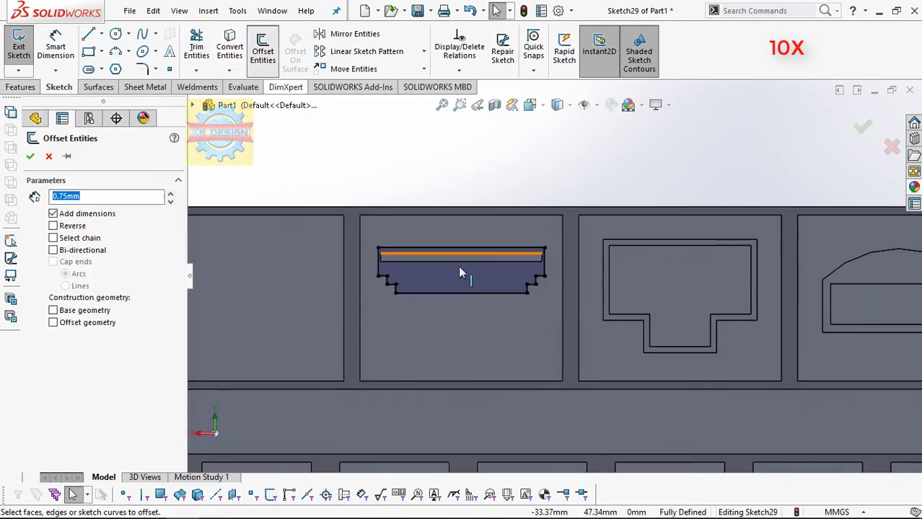
click(30, 156)
click(205, 51)
click(30, 156)
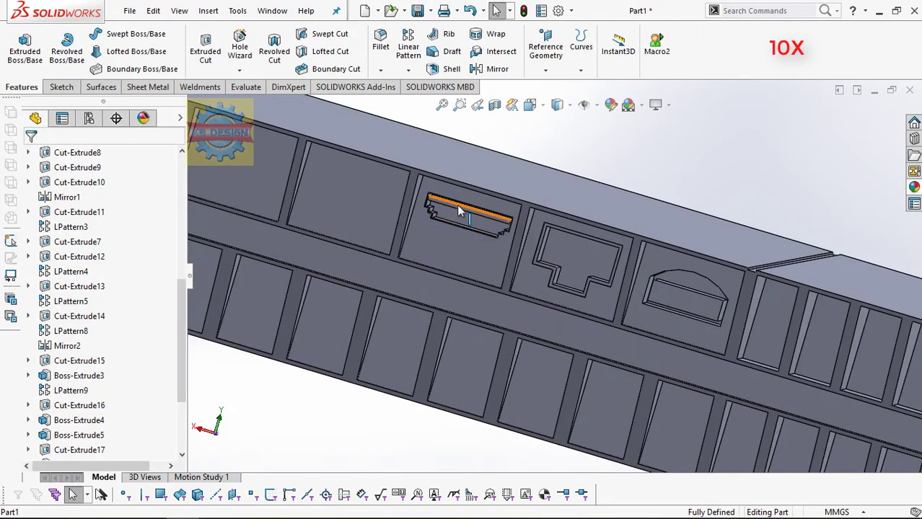
- Offset the arched port outline and extrude it as an insert
click(61, 87)
click(263, 51)
scroll(577, 289, up, 3)
click(30, 156)
click(22, 86)
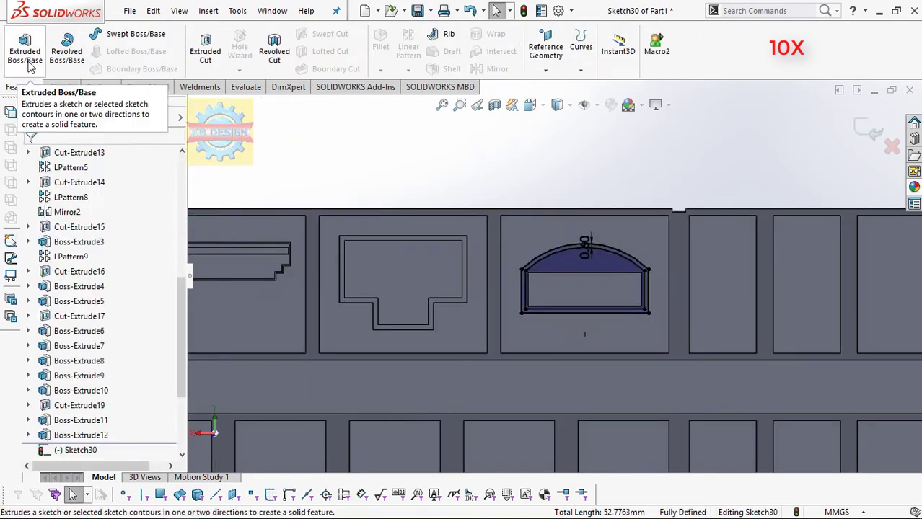
click(205, 51)
scroll(476, 328, up, 3)
- Round the selected port edges with a 1mm fillet
click(380, 46)
click(476, 328)
text(1)
key(Return)
click(520, 328)
key(Return)
- Apply a 3mm fillet to the console's remaining edge
scroll(395, 220, down, 5)
scroll(468, 211, down, 5)
key(Return)
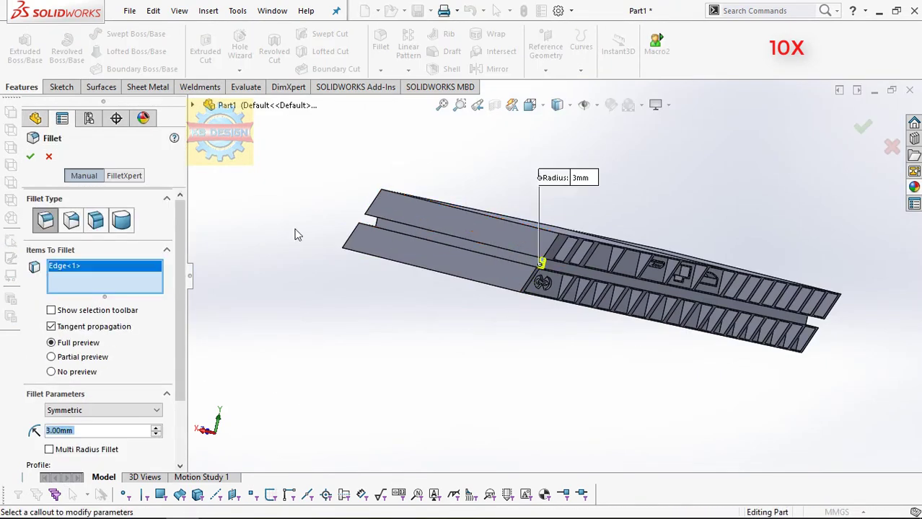
mouse_move(569, 278)
middle_down()
mouse_move(521, 266)
mouse_move(448, 287)
middle_up()
key(Return)
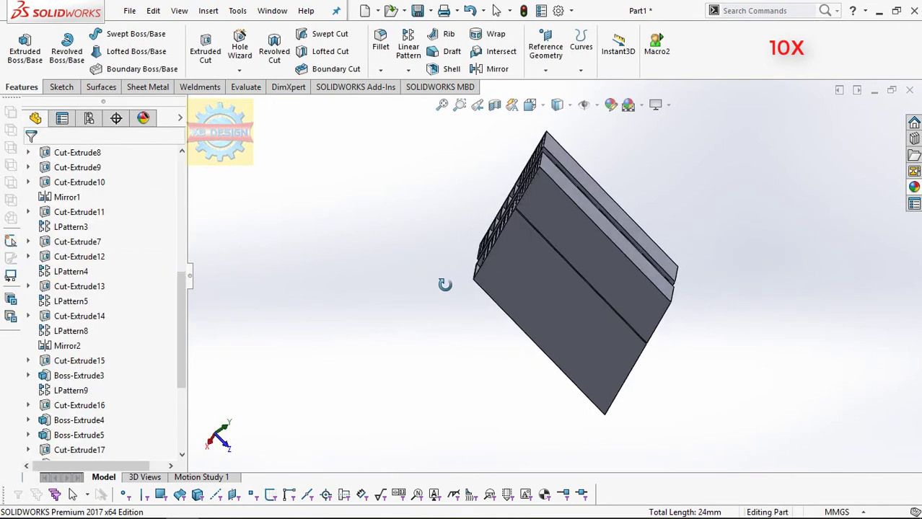
- Start a sketch on the console's top face and draw a vertical reference line
middle_drag(460, 335, 505, 238)
click(530, 187)
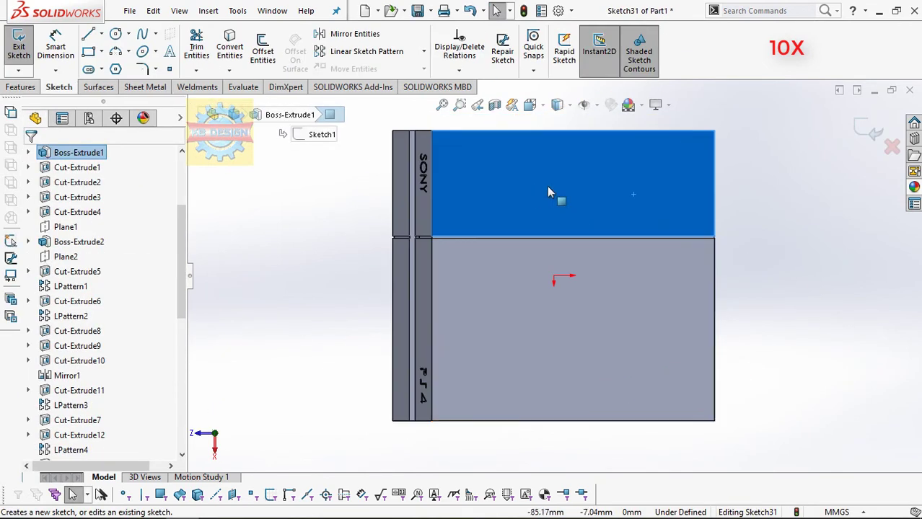
scroll(577, 231, down, 3)
click(586, 315)
click(586, 214)
key(Escape)
- Draw a small rectangular outline and fully constrain it to the face edge
click(484, 213)
click(586, 213)
click(586, 267)
click(485, 267)
click(354, 334)
click(673, 426)
key(Escape)
- Draw the P's slanted base line, vertical stem and curved spline bowl
scroll(652, 264, down, 3)
click(88, 35)
click(587, 328)
click(631, 342)
click(631, 214)
key(Escape)
click(142, 35)
click(588, 189)
click(646, 195)
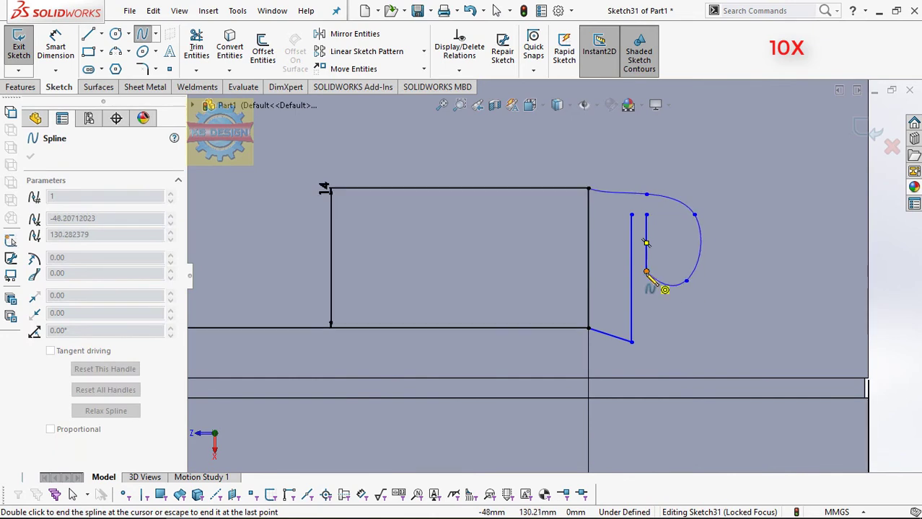
double_click(646, 273)
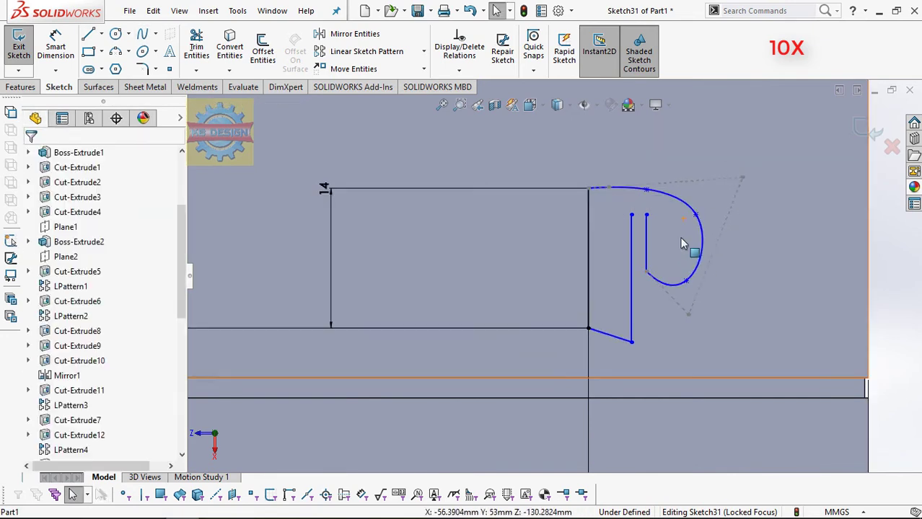
- Cap the stem tops with an arc and dimension the 3mm stem offset and 1mm gap
click(115, 52)
click(631, 215)
click(646, 214)
click(638, 207)
ctrl+click(631, 274)
click(559, 355)
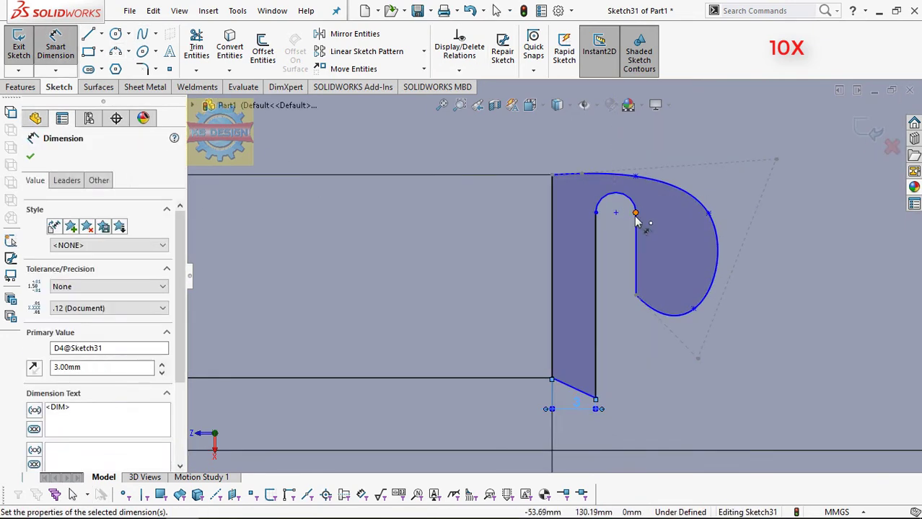
text(1)
key(Return)
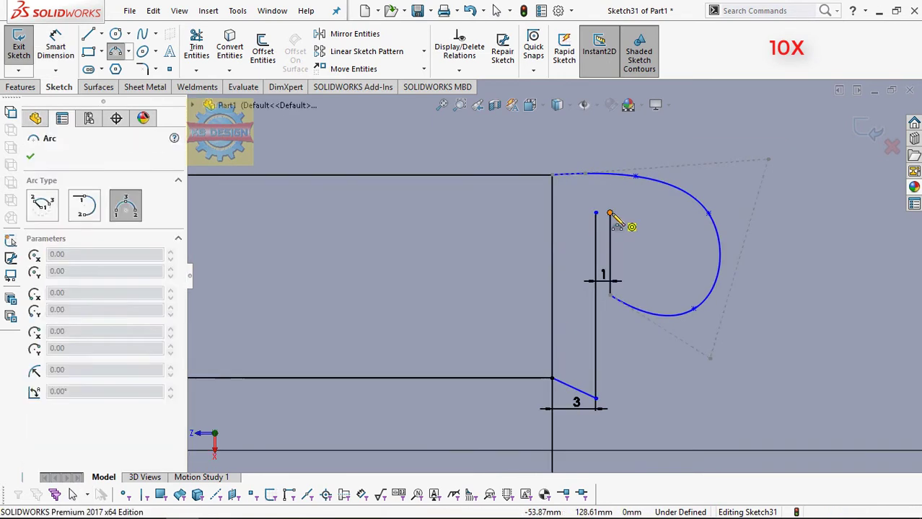
- Close the other pair of stem tops with an arc and relate it to the line
click(596, 212)
click(610, 213)
click(603, 206)
ctrl+click(594, 303)
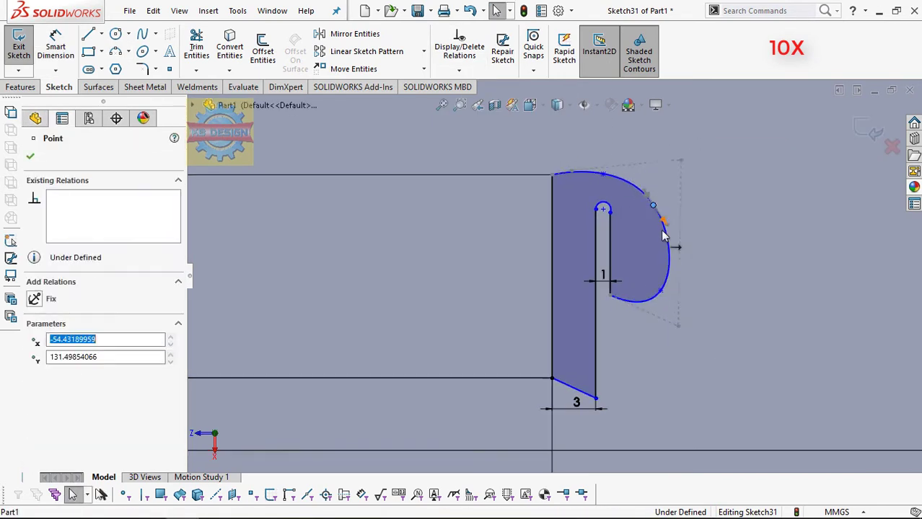
key(z)
- Draw and close the curved outline of the left logo piece
key(l)
scroll(548, 364, down, 2)
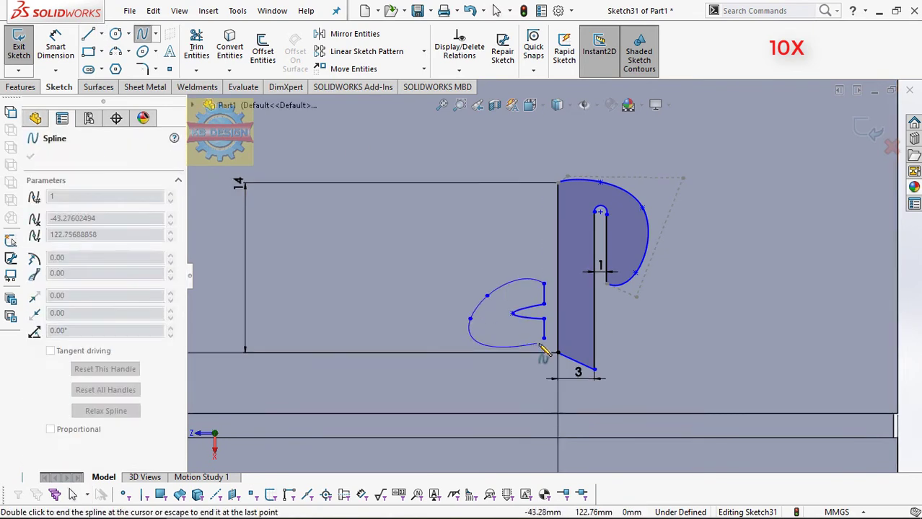
double_click(476, 328)
key(ctrl+z)
key(l)
scroll(569, 306, up, 3)
click(544, 284)
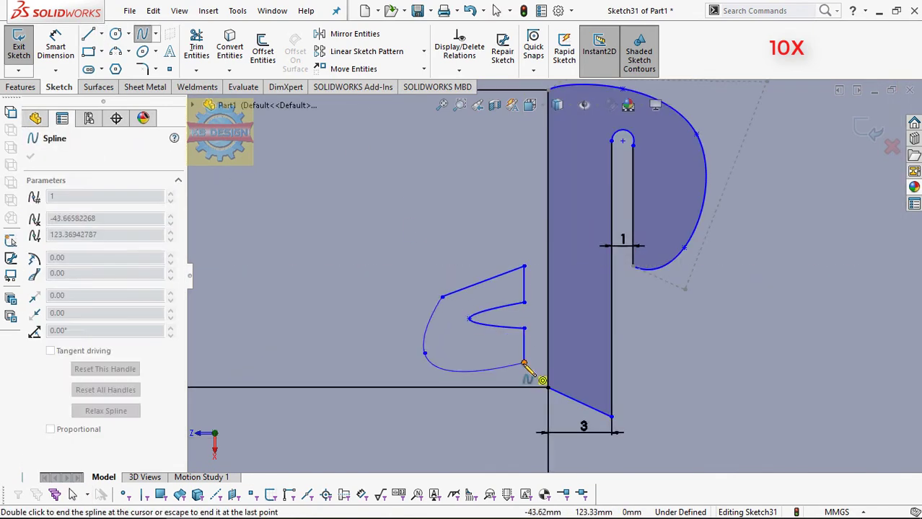
double_click(424, 329)
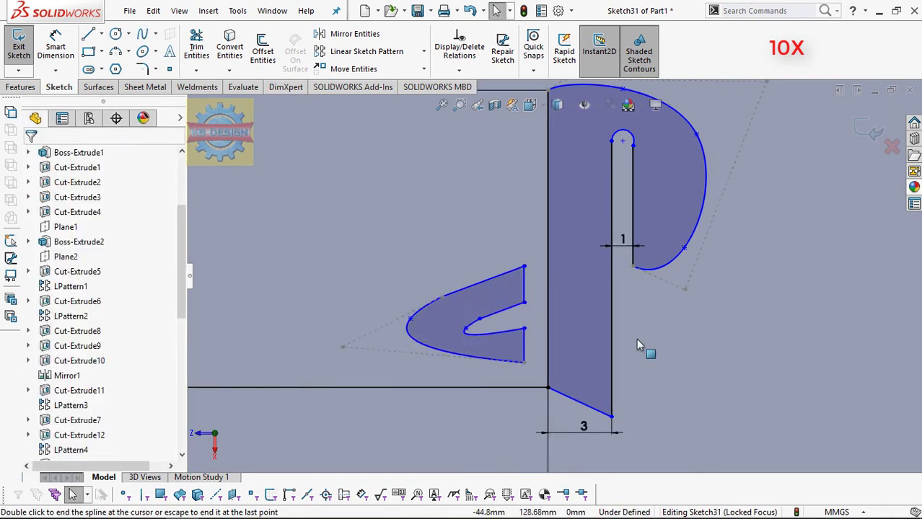
scroll(548, 328, up, 3)
- Draw the right S piece's lower and upper straight lines
click(536, 334)
scroll(577, 296, down, 3)
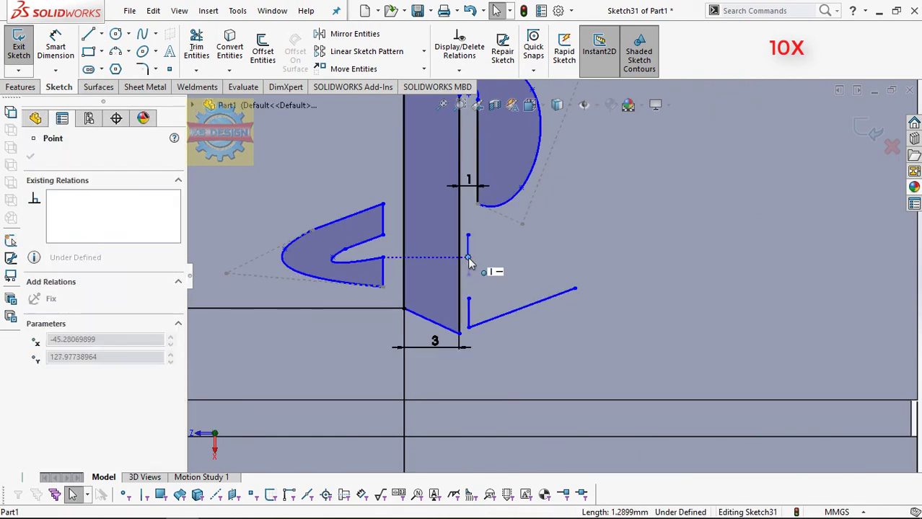
click(469, 299)
click(532, 275)
key(Escape)
click(469, 267)
ctrl+click(468, 299)
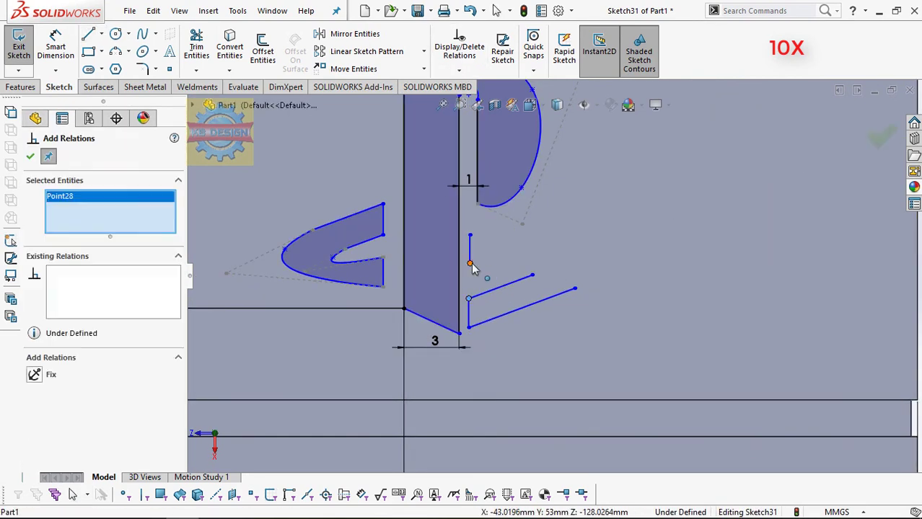
click(521, 246)
key(Escape)
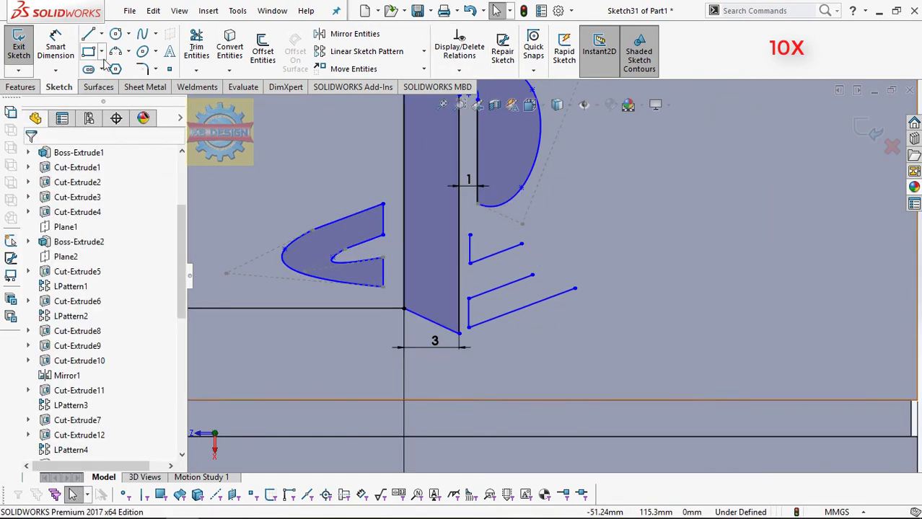
- Add a spline forming the right S piece's curve
click(142, 34)
click(470, 234)
double_click(575, 291)
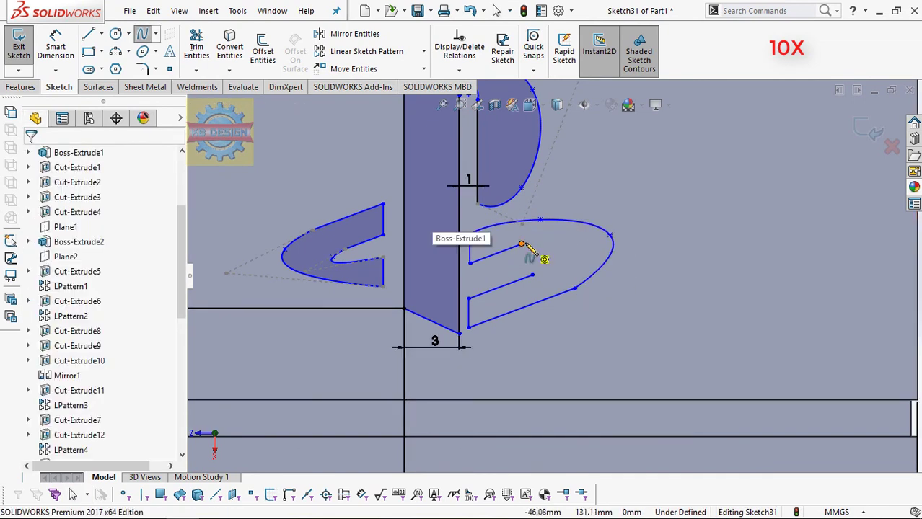
click(576, 263)
click(559, 263)
scroll(596, 249, up, 5)
scroll(596, 248, down, 3)
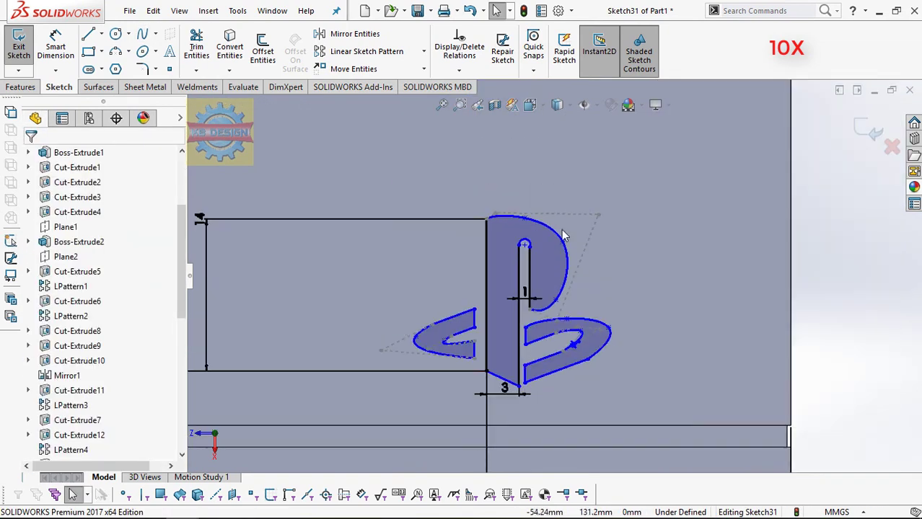
- Extrude the PlayStation logo sketch up from the top face
click(21, 87)
click(25, 48)
key(Return)
- Apply a black appearance to the whole Part1
right_click(47, 153)
click(202, 150)
click(18, 119)
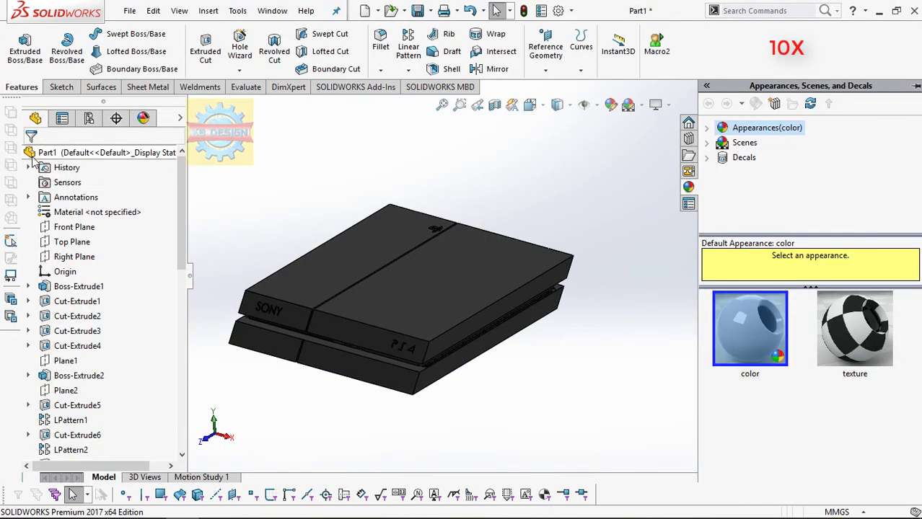
click(462, 274)
click(591, 227)
click(615, 245)
key(Escape)
- Select the logo bodies and open the colour settings
scroll(442, 299, down, 5)
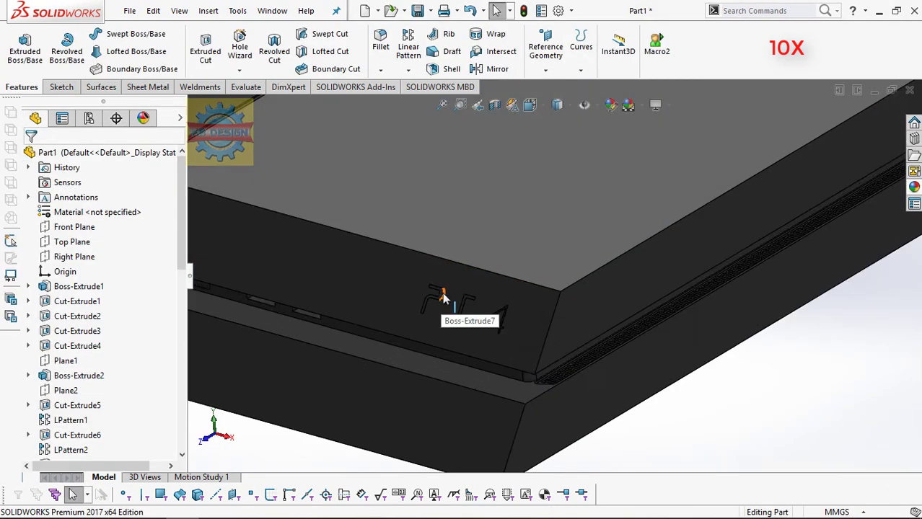
scroll(479, 283, down, 3)
click(479, 283)
scroll(303, 214, up, 5)
click(303, 214)
click(551, 191)
- Add the rear port and remaining bodies to the selection and apply the black colour
mouse_move(303, 214)
middle_down()
mouse_move(576, 200)
mouse_move(378, 354)
middle_up()
scroll(378, 355, up, 5)
click(572, 305)
click(505, 274)
scroll(472, 258, down, 5)
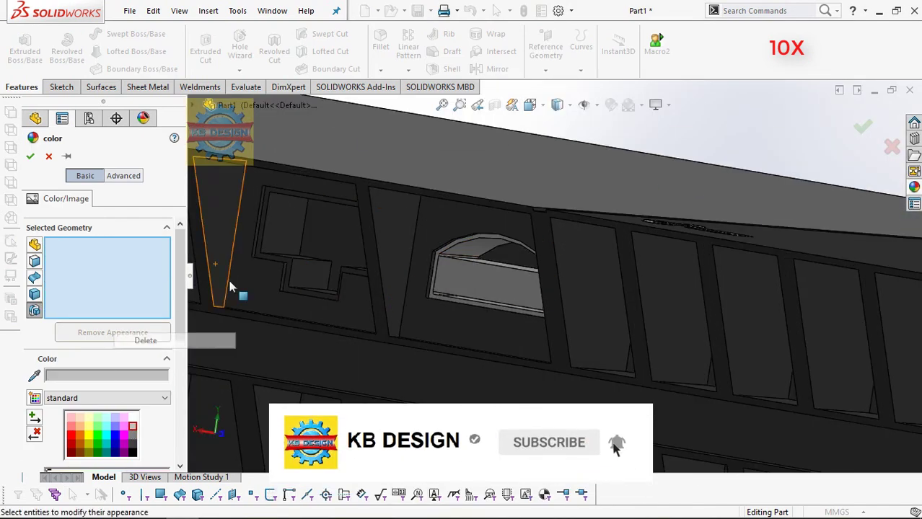
middle_drag(119, 329, 457, 260)
scroll(457, 260, up, 5)
scroll(518, 318, down, 5)
key(Return)
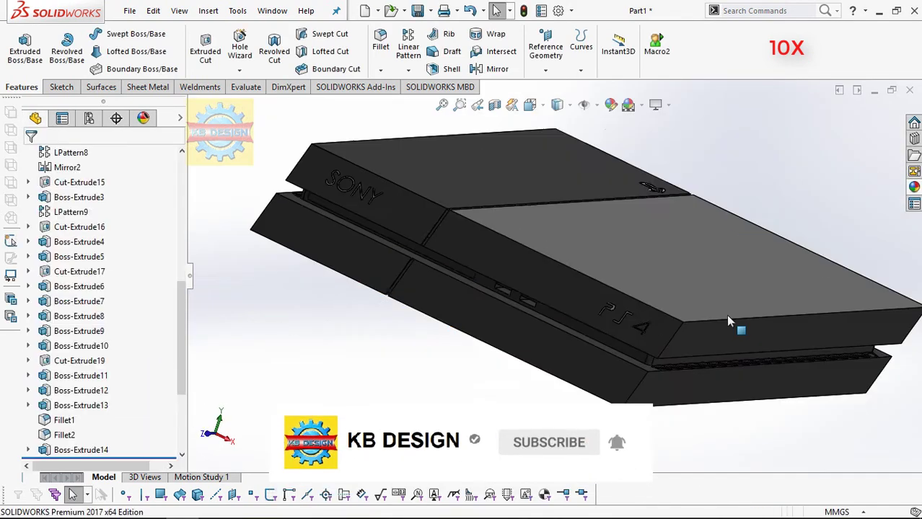